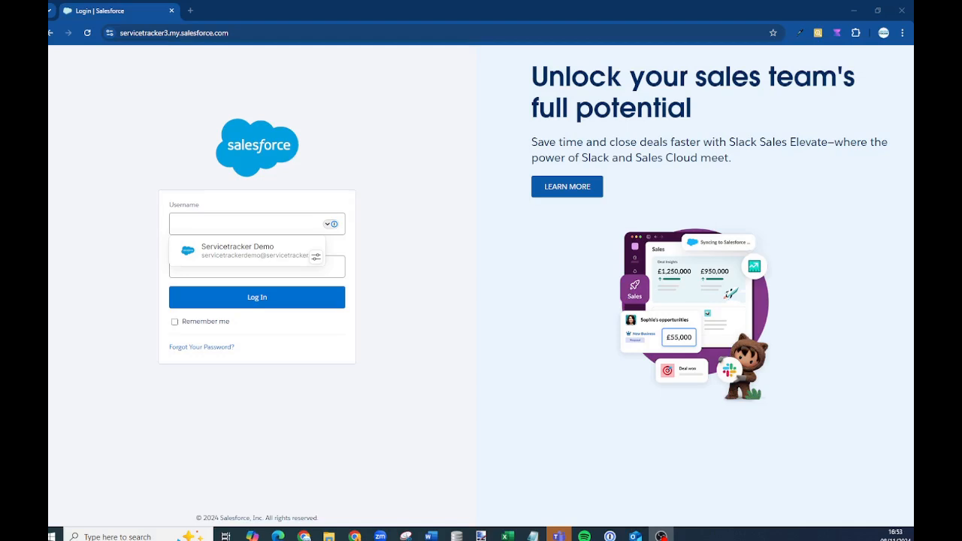
Sign in to the ServiceTracker demo org with the saved login credentials
left_click(257, 32)
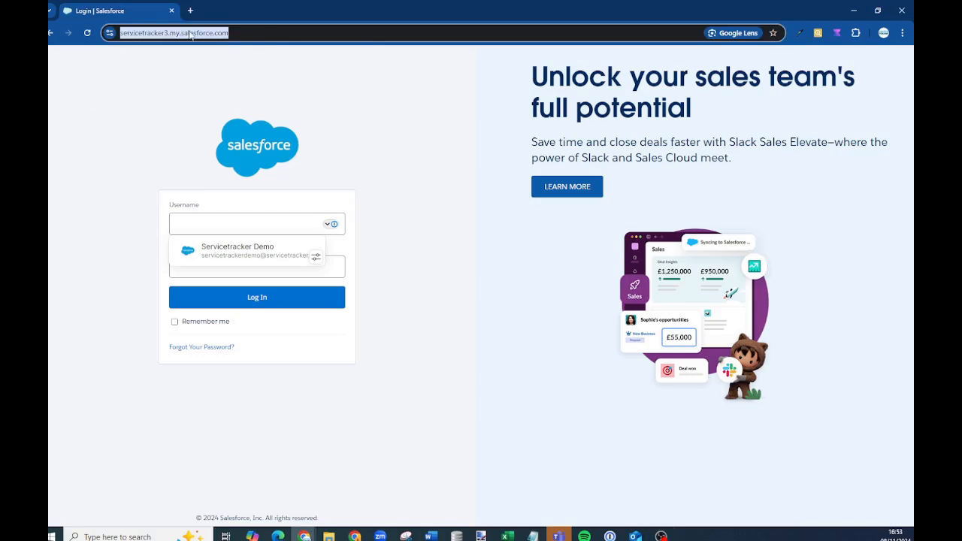
left_click(236, 253)
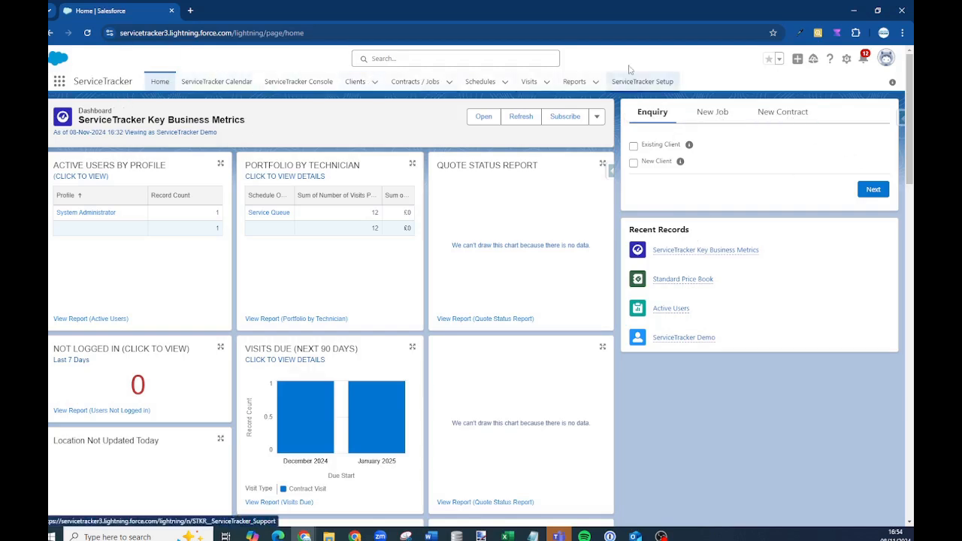
Visit the ServiceTracker Calendar and the Console map, allowing location this time, then open Clients
left_click(220, 82)
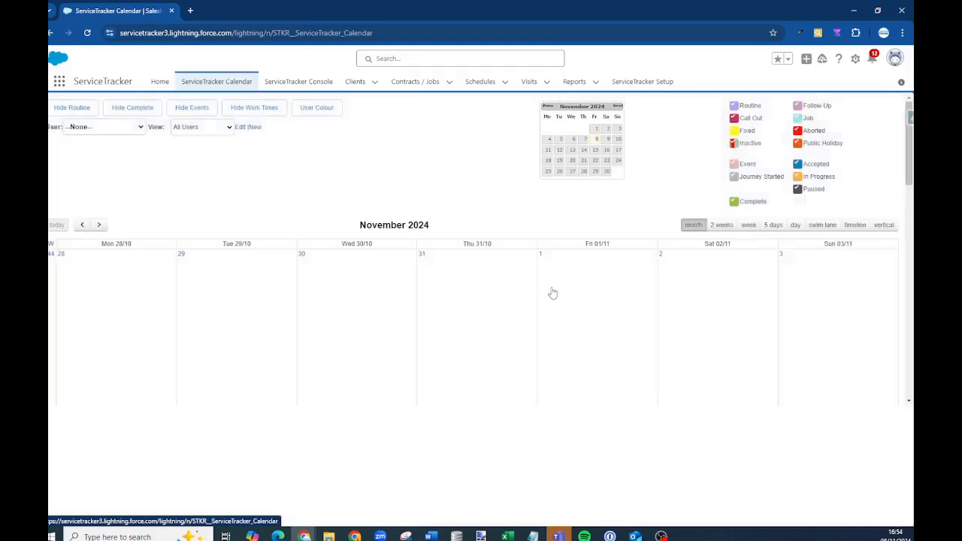
left_click(314, 85)
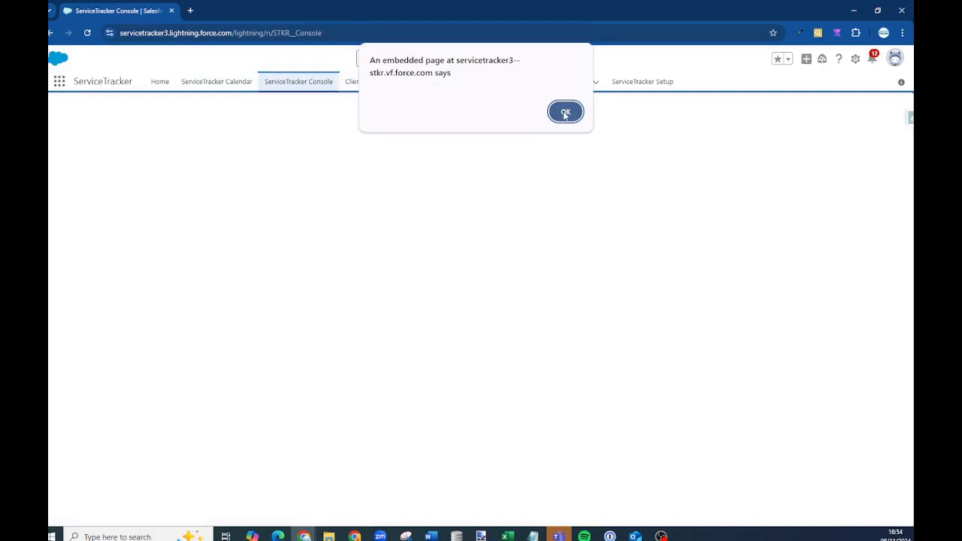
left_click(565, 112)
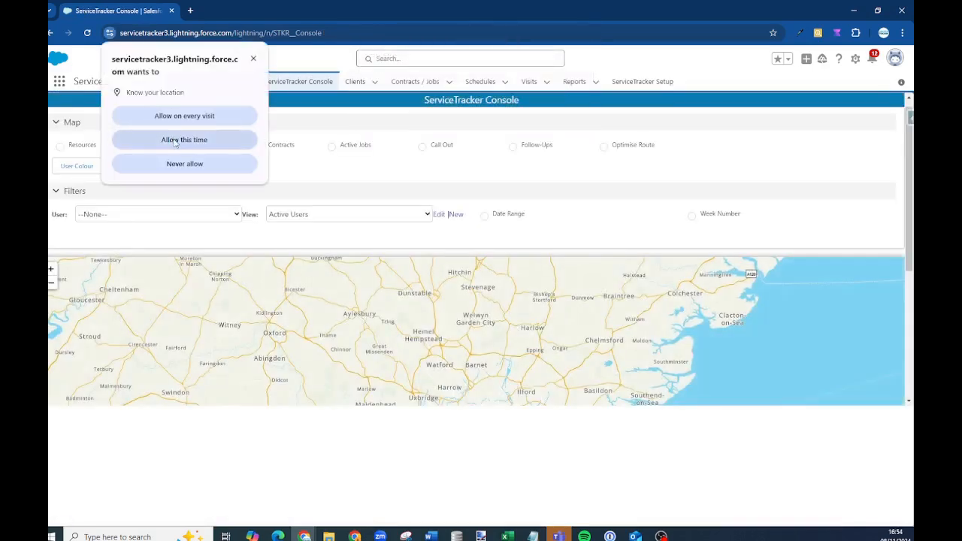
left_click(174, 141)
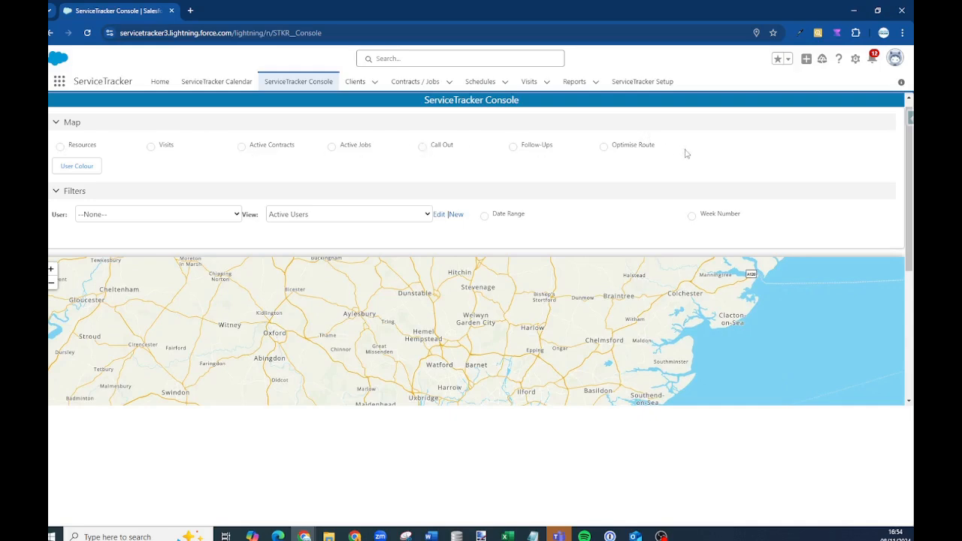
scroll(460, 338, "down", 2)
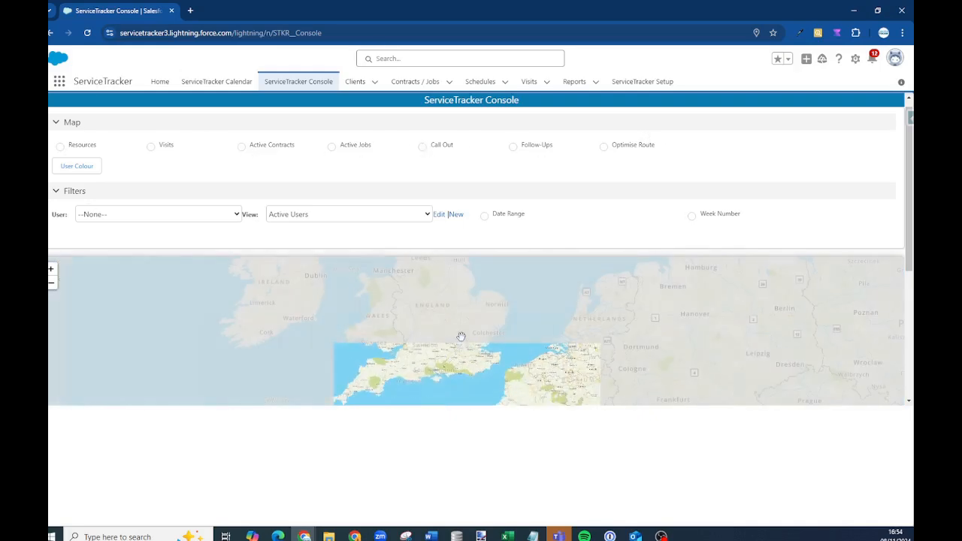
left_click(342, 81)
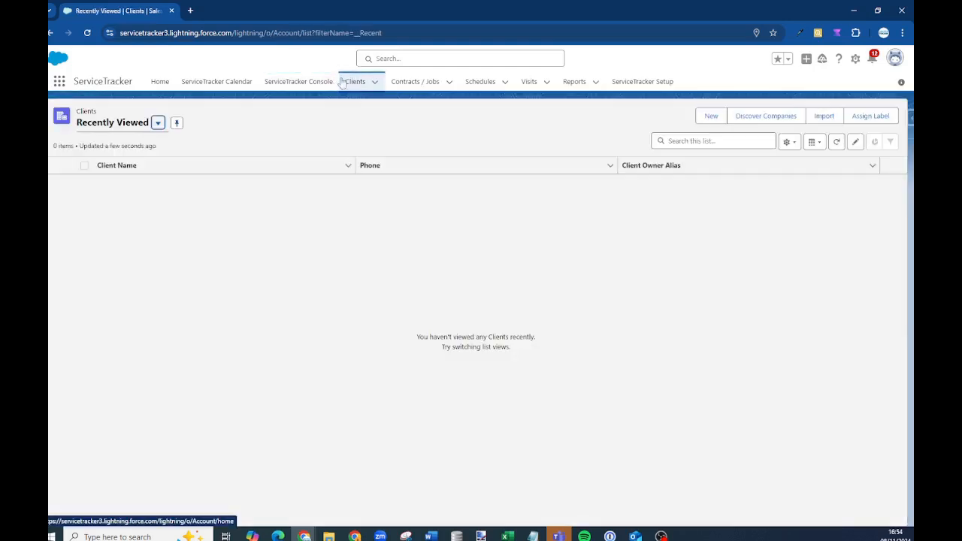
Switch Clients to the All Clients list view and begin a new client record
left_click(125, 125)
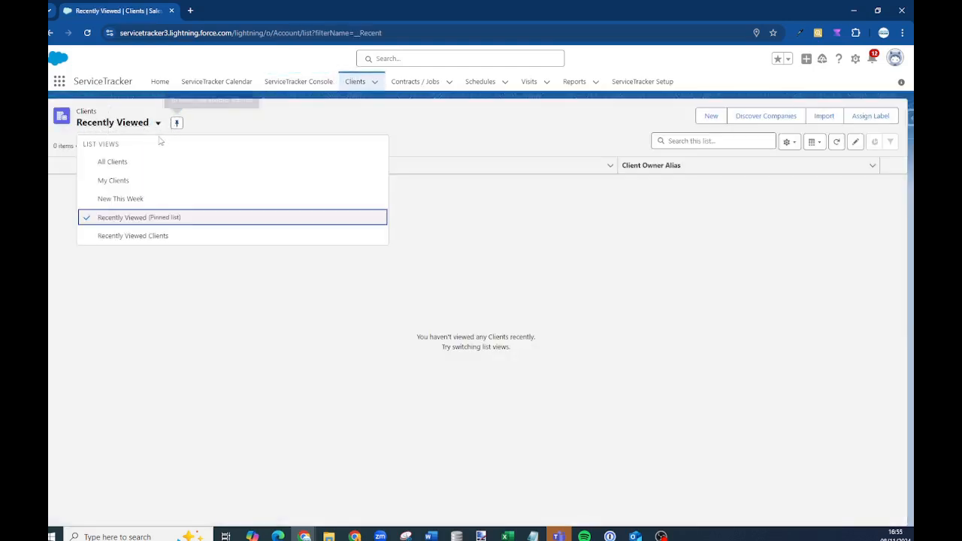
left_click(114, 163)
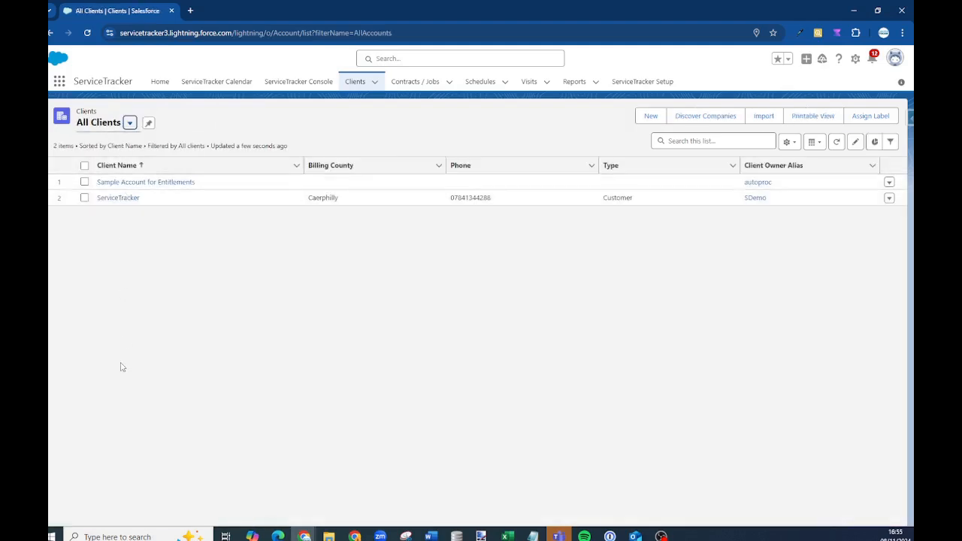
left_click(647, 120)
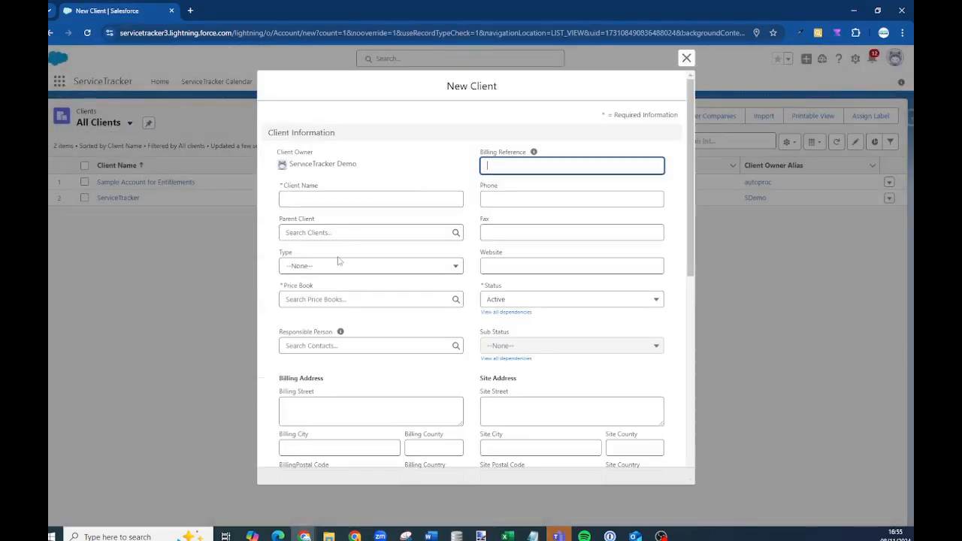
scroll(519, 203, "down", 3)
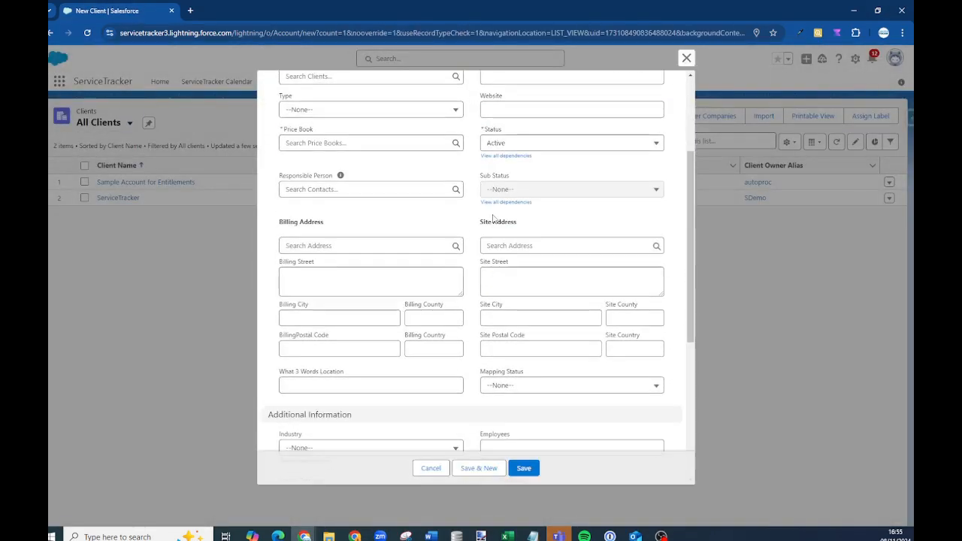
Give the new client billing postcode CF83 3GG and industry Biotechnology
left_click(353, 245)
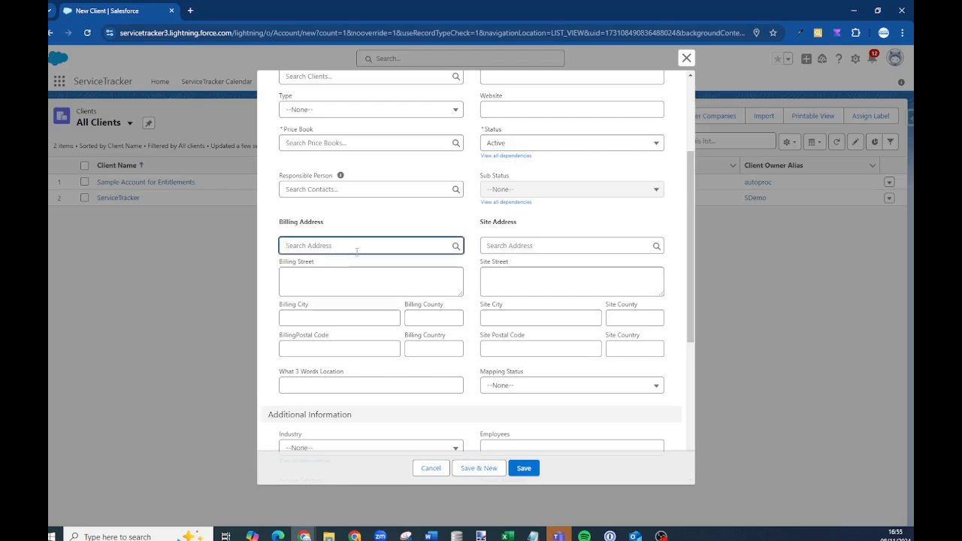
type("cF83")
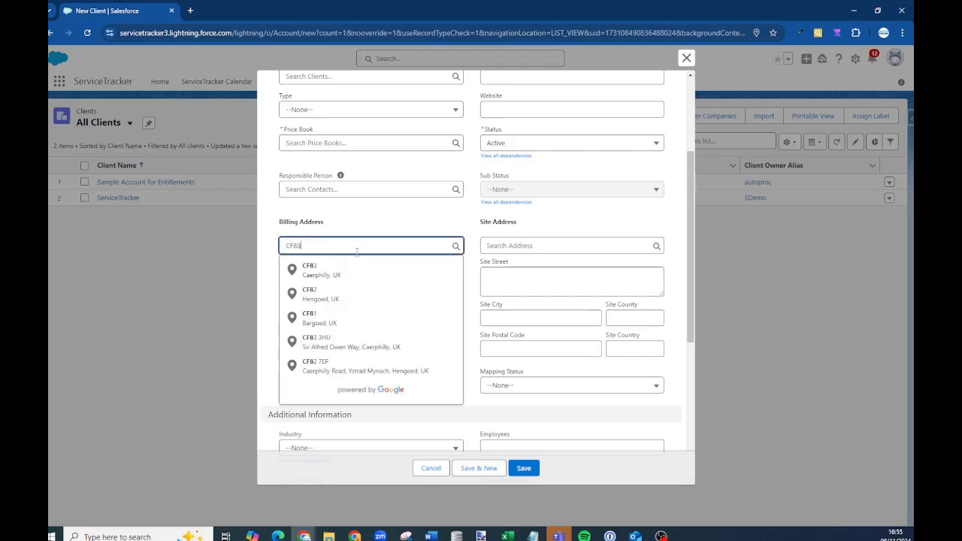
type(" 3")
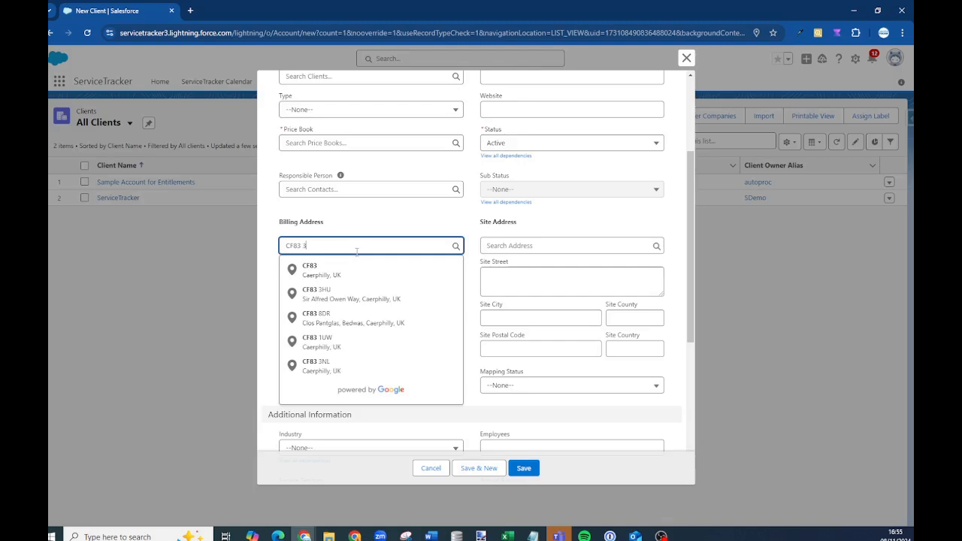
type("GG")
left_click(334, 272)
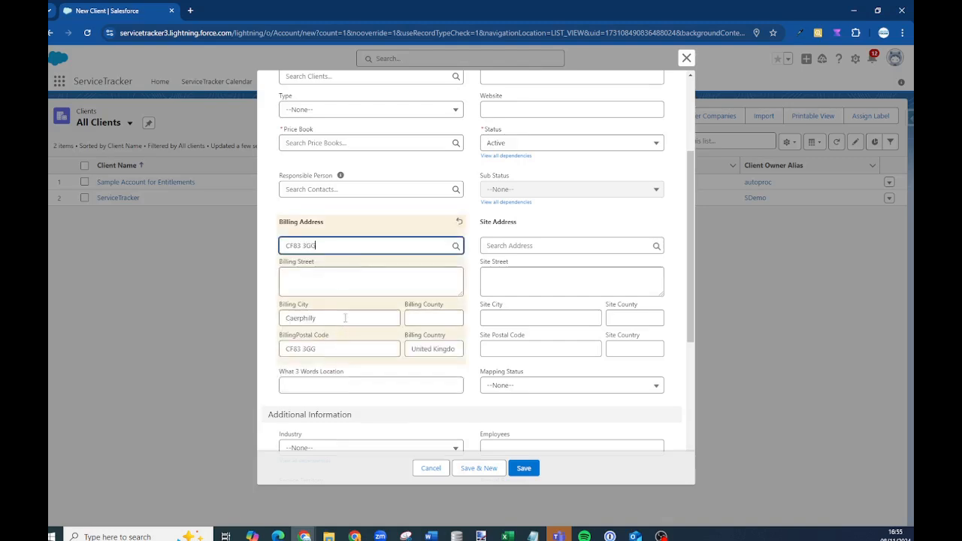
scroll(345, 318, "up", 3)
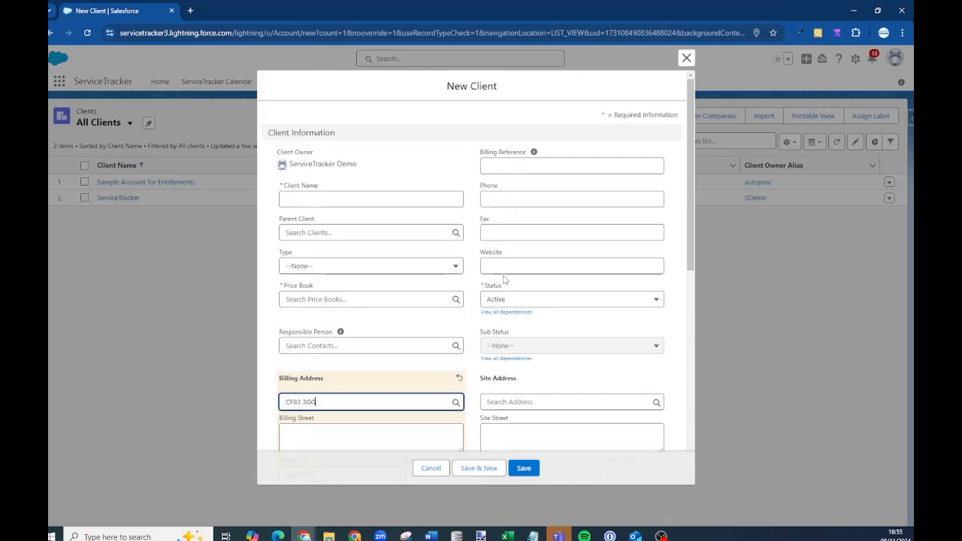
scroll(516, 266, "down", 6)
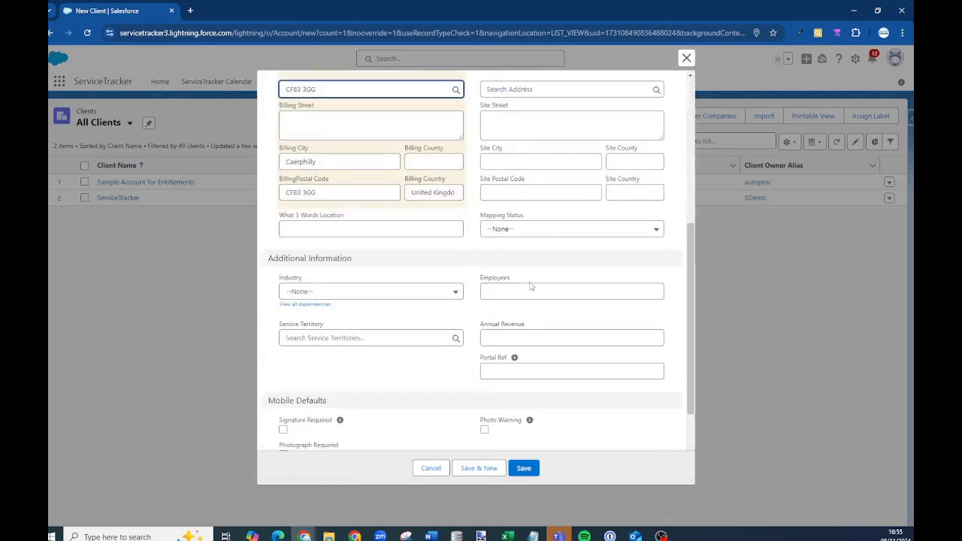
left_click(426, 291)
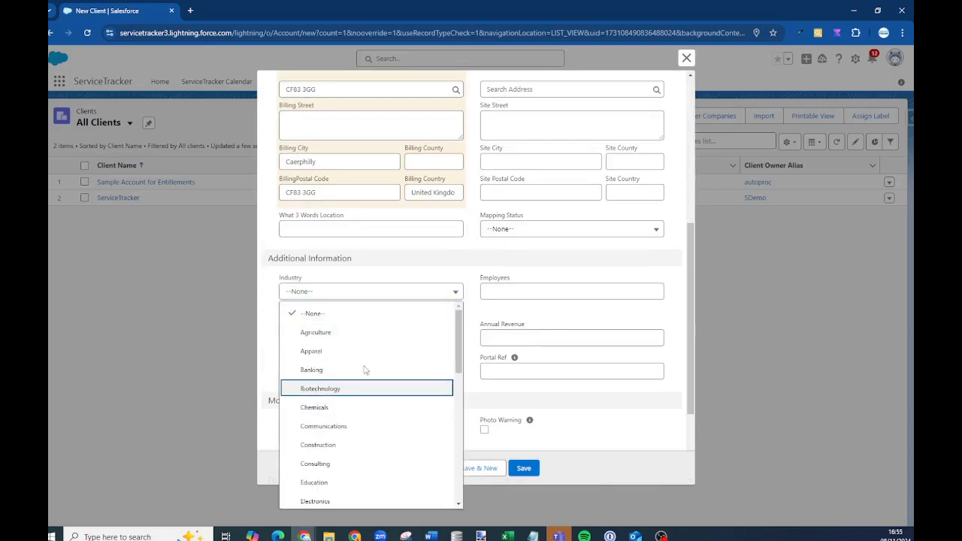
key("Return")
Attempt to save the client, then discard the draft unsaved
left_click(524, 471)
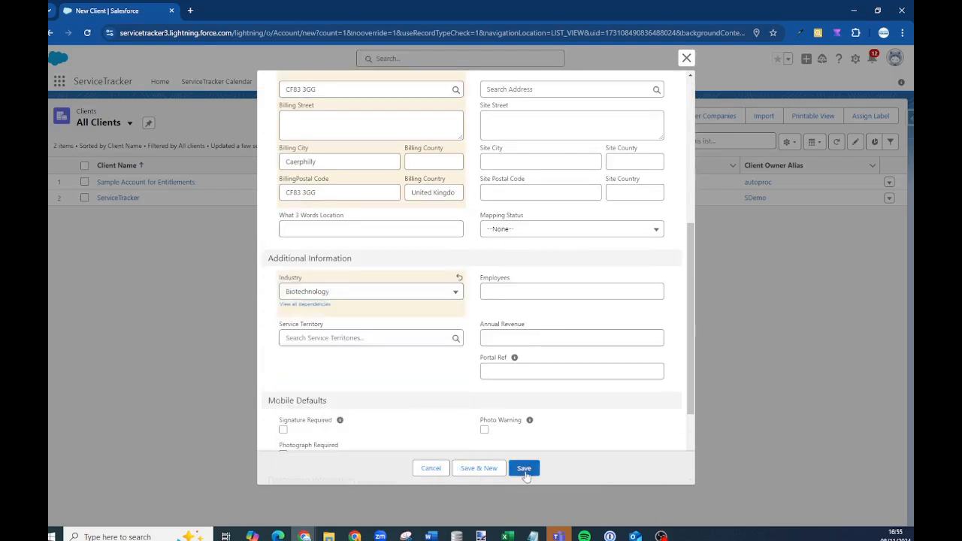
scroll(444, 290, "up", 4)
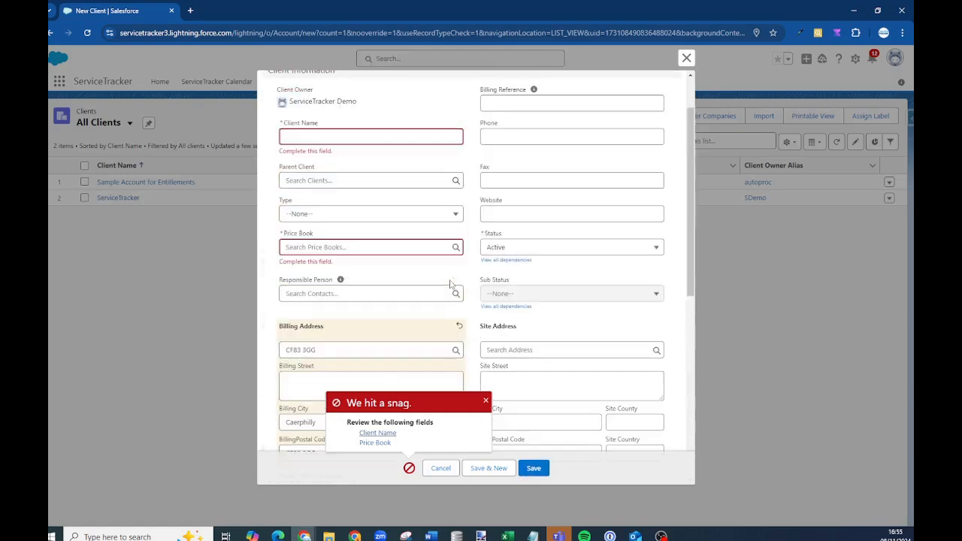
scroll(466, 263, "down", 1)
scroll(466, 263, "up", 2)
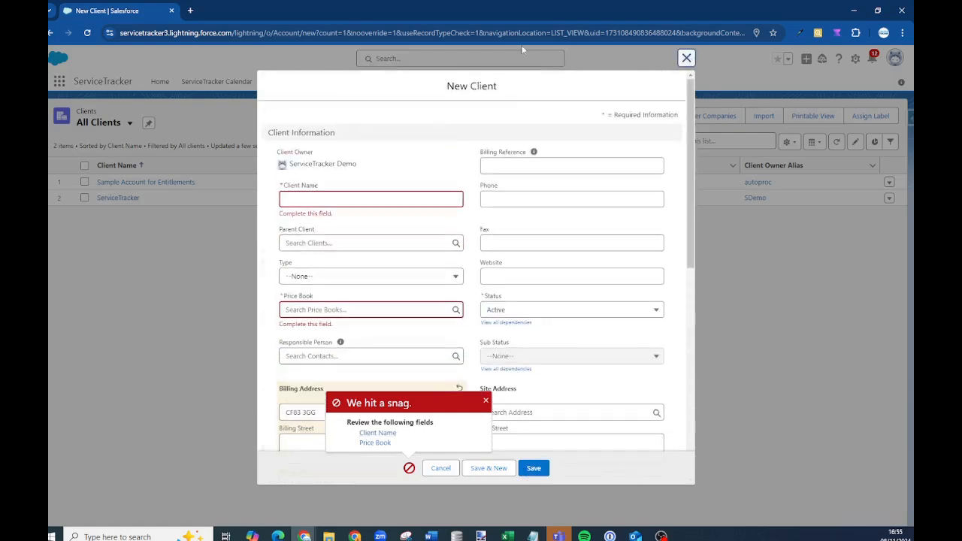
left_click(686, 58)
View the contracts and jobs list in its Contracts and Jobs list views
left_click(414, 82)
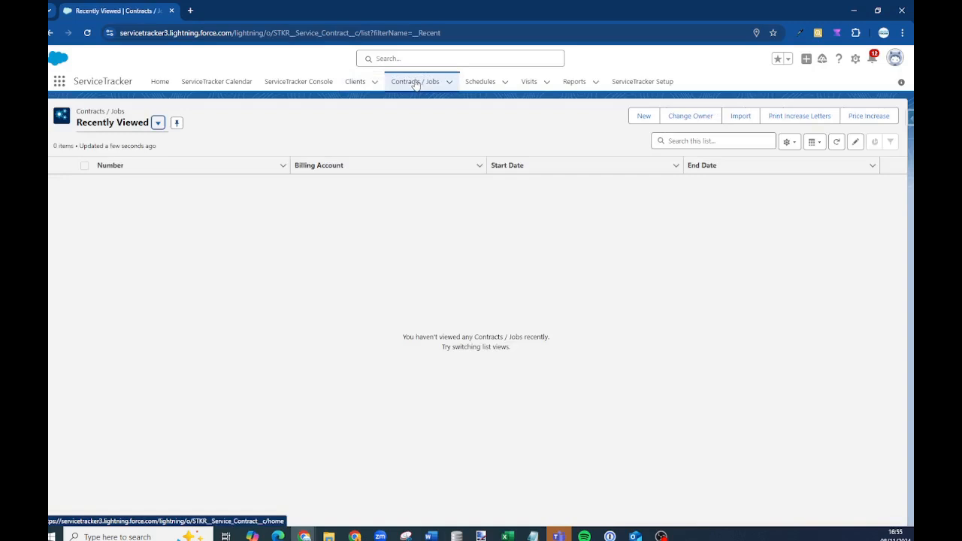
left_click(136, 126)
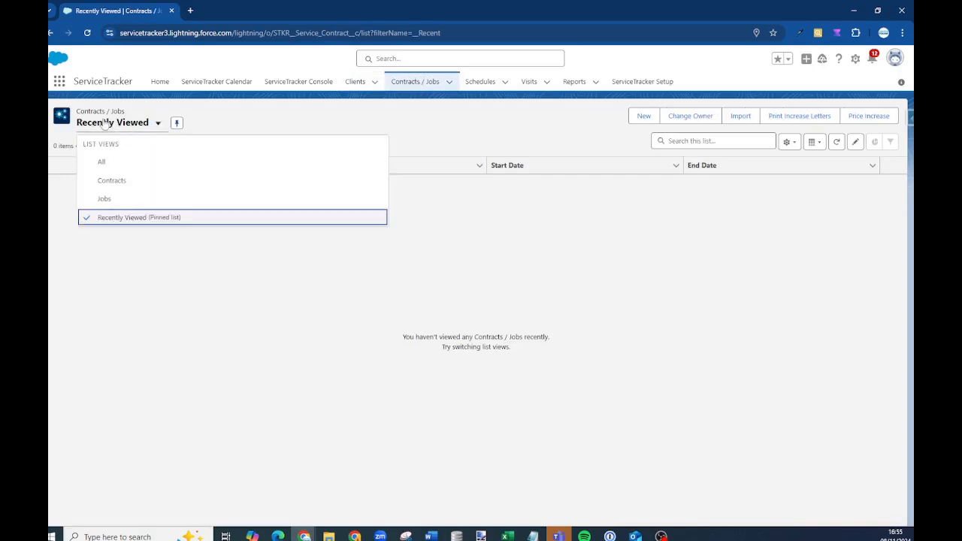
left_click(110, 183)
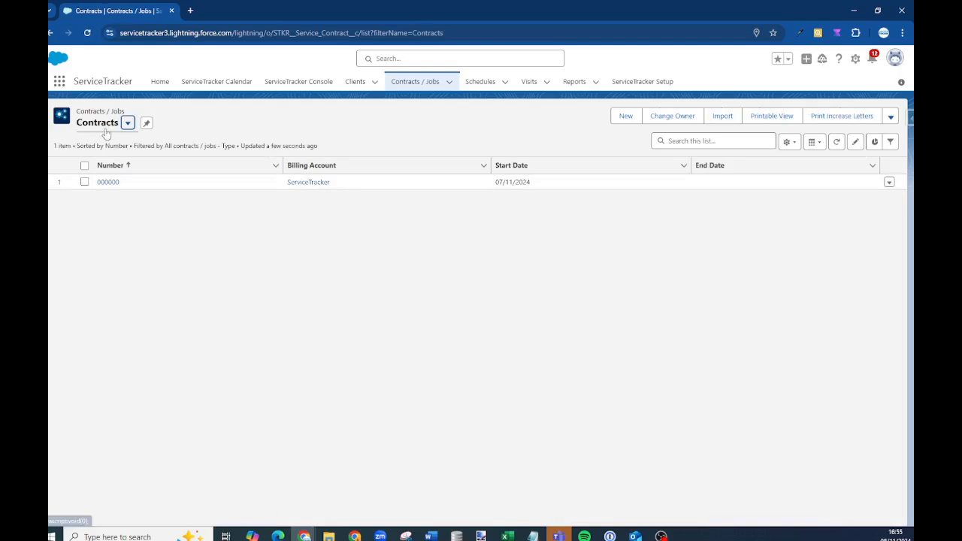
left_click(103, 127)
left_click(104, 198)
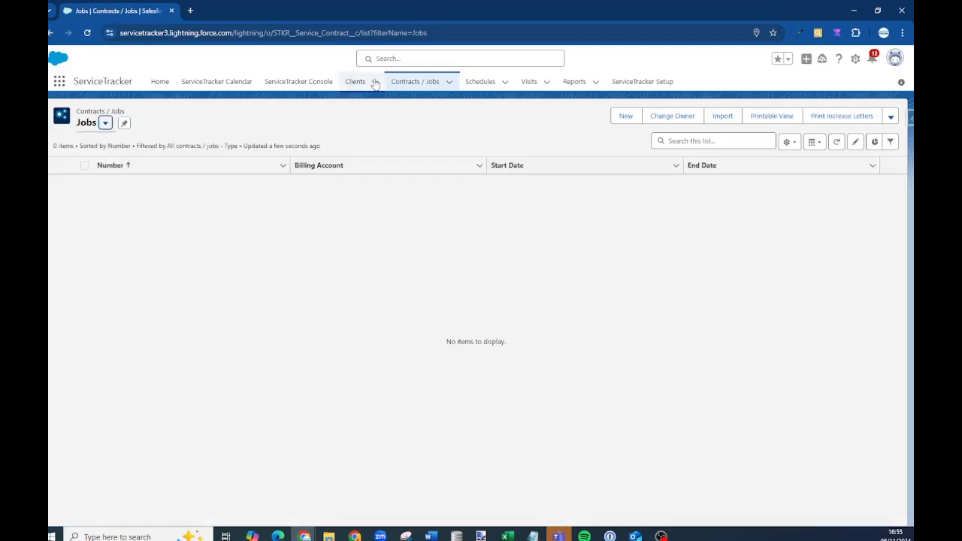
View the Schedules list as Job Schedules, then as Contract Schedules
left_click(478, 82)
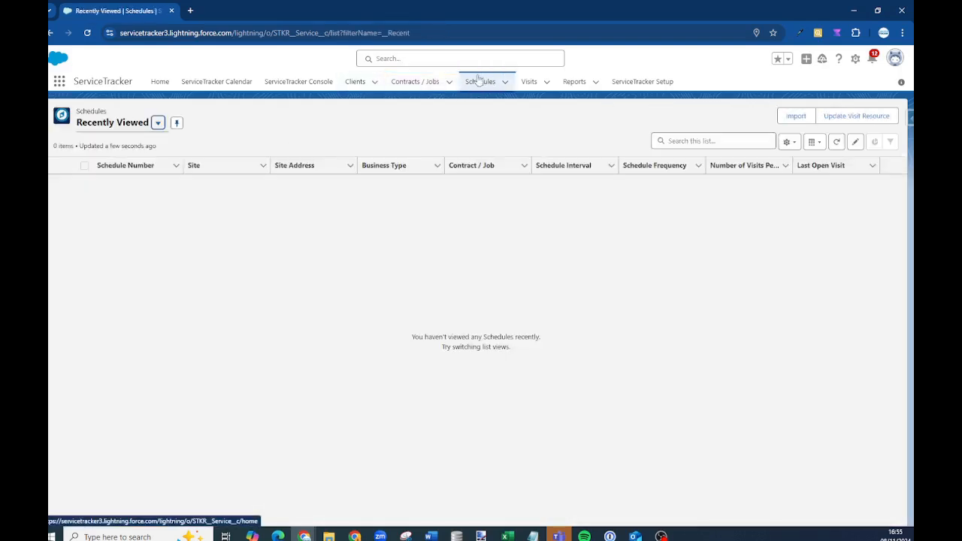
left_click(152, 126)
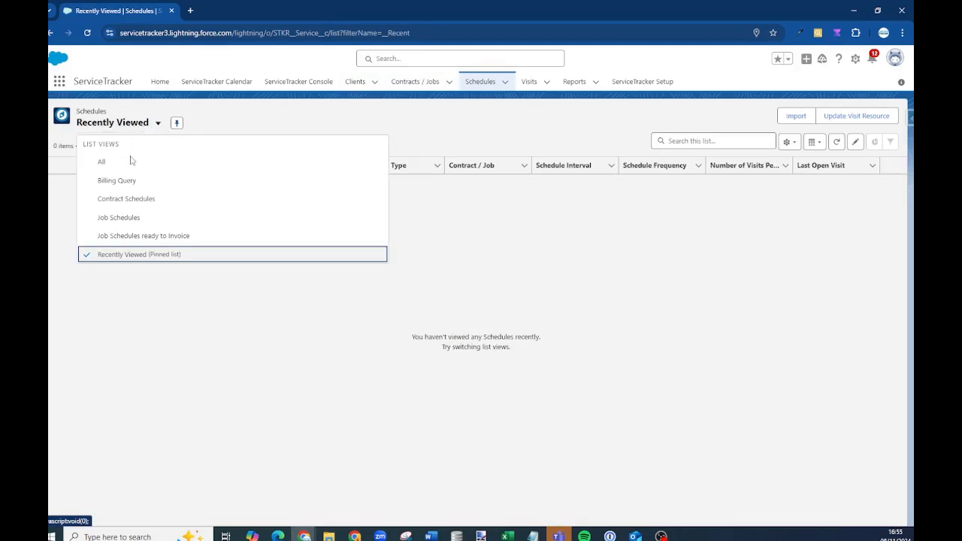
left_click(125, 219)
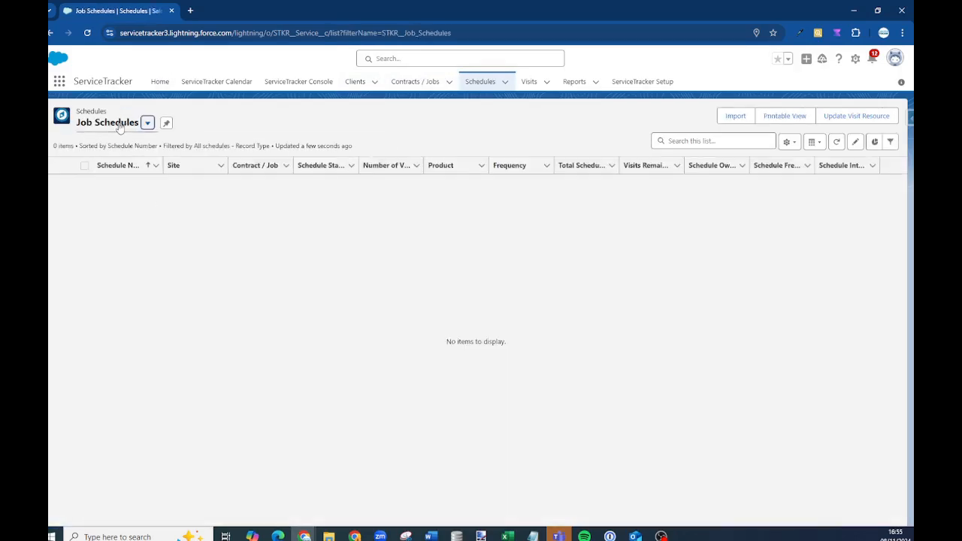
left_click(143, 123)
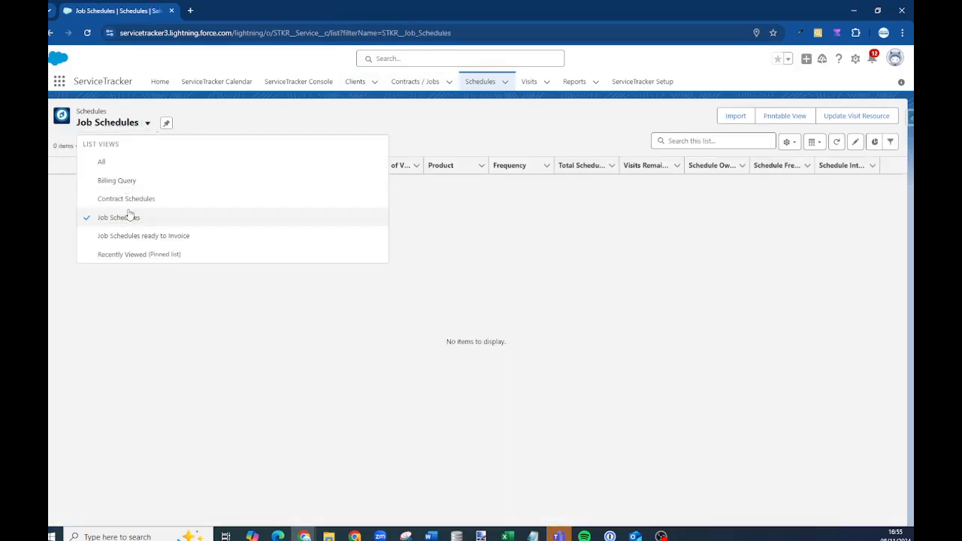
left_click(125, 199)
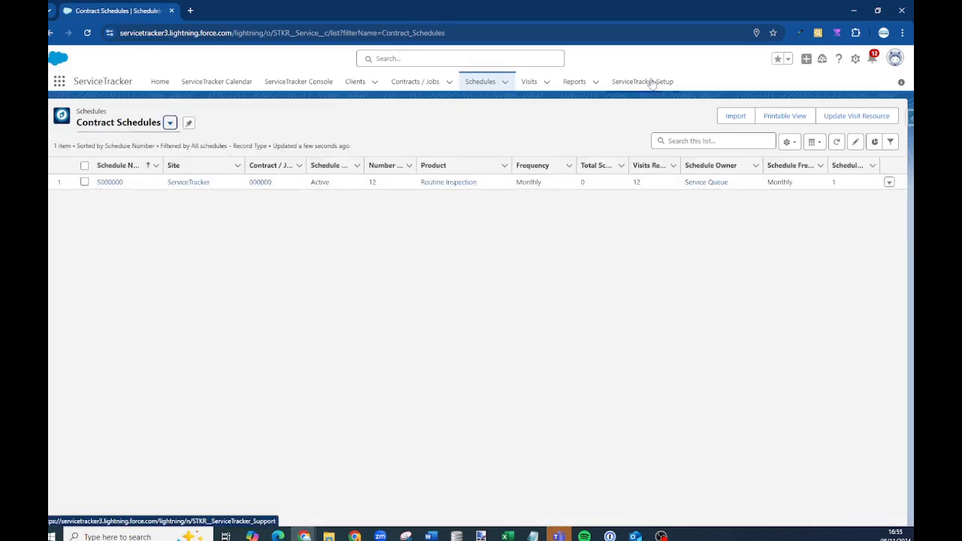
Browse Visits as Completed Today, All and This Year, then go to Reports
left_click(528, 82)
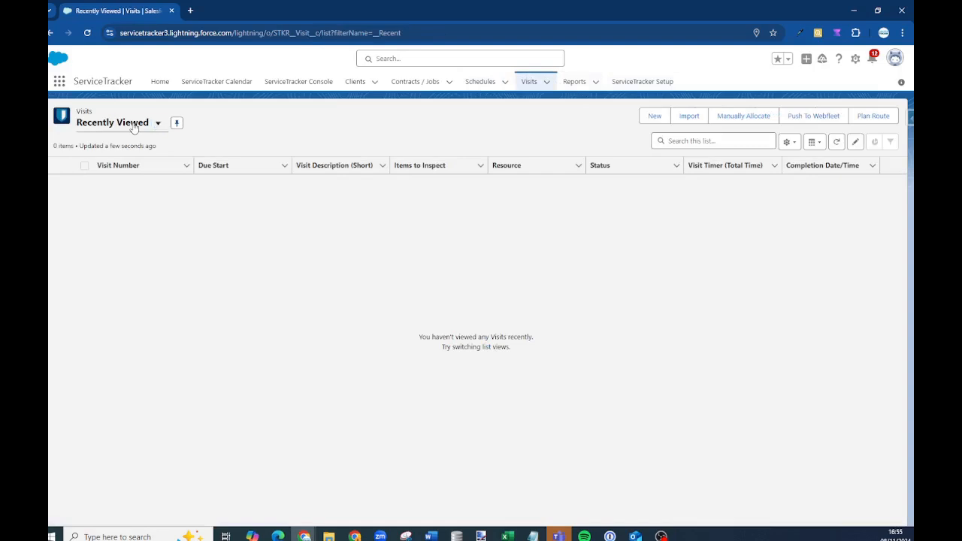
left_click(134, 126)
left_click(125, 183)
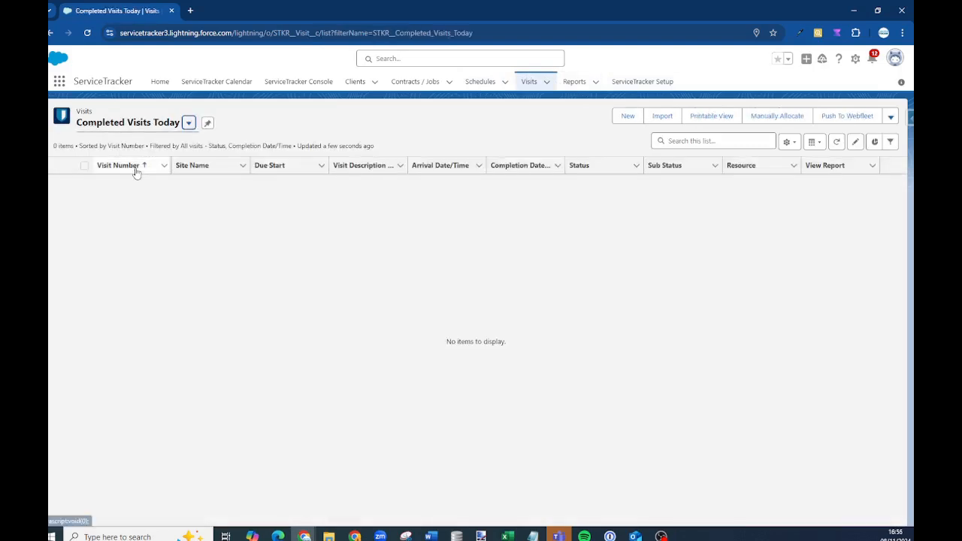
left_click(188, 123)
left_click(104, 163)
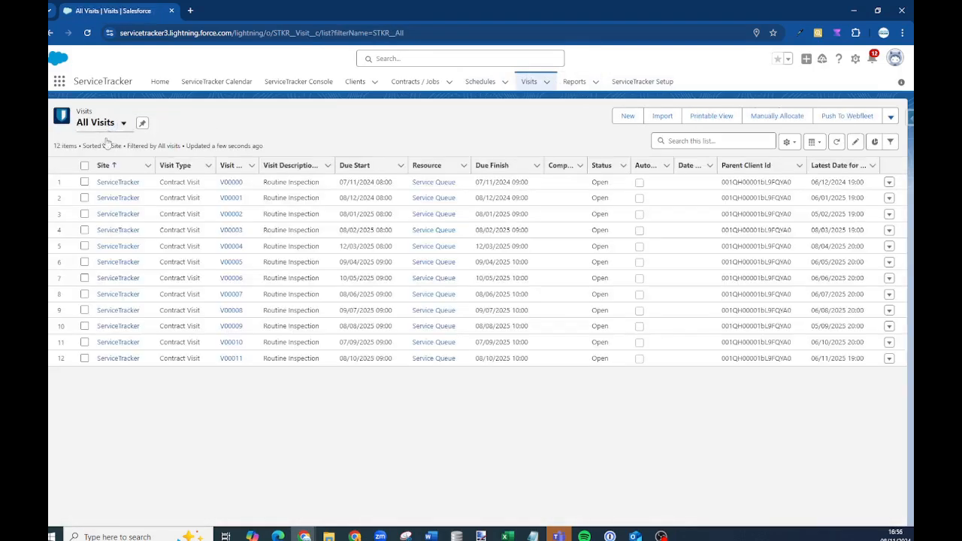
left_click(124, 123)
left_click(102, 236)
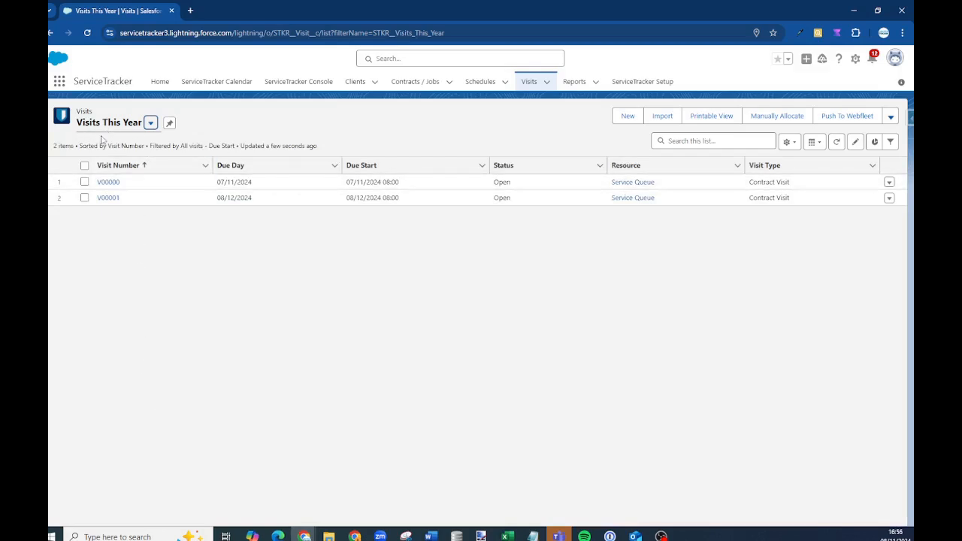
left_click(574, 83)
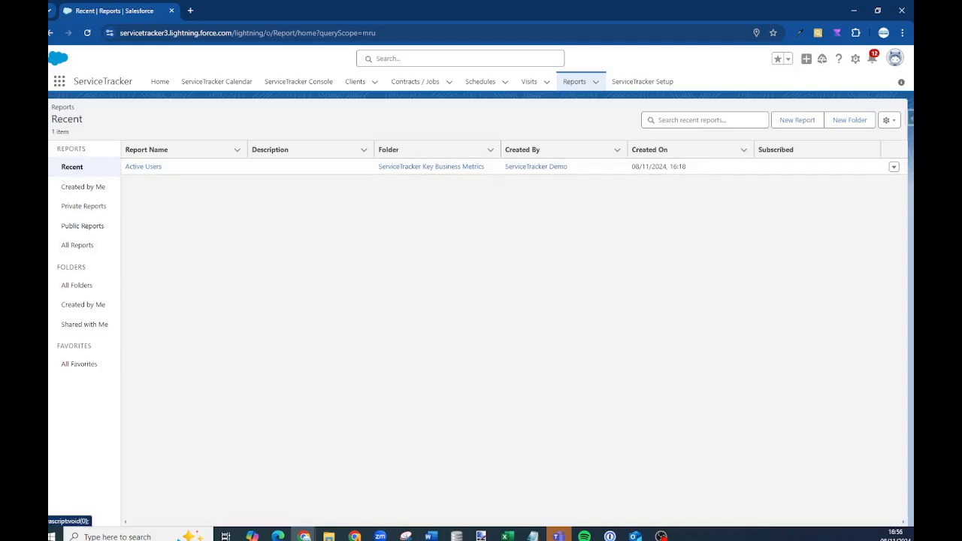
Browse the ServiceTracker Key Business Metrics report folder, then go to ServiceTracker Setup
left_click(70, 286)
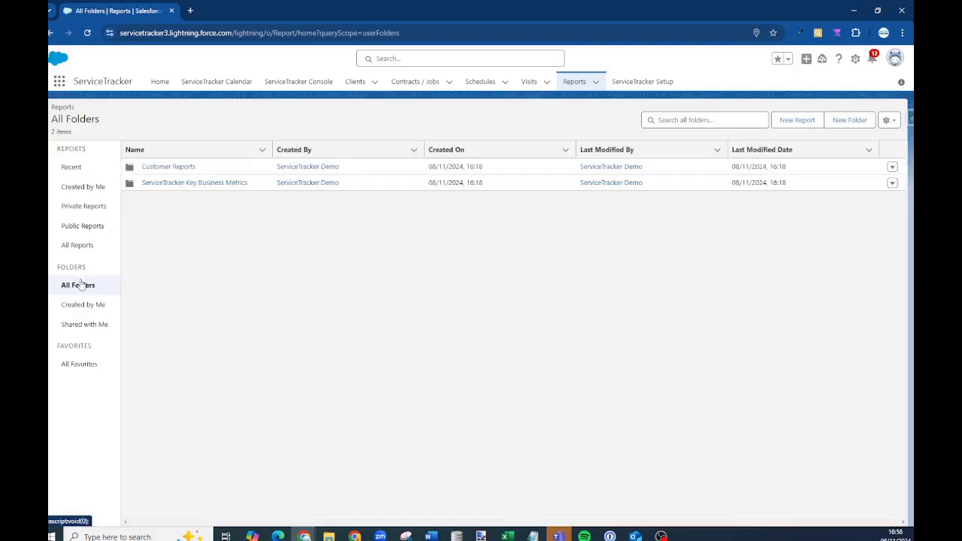
left_click(150, 186)
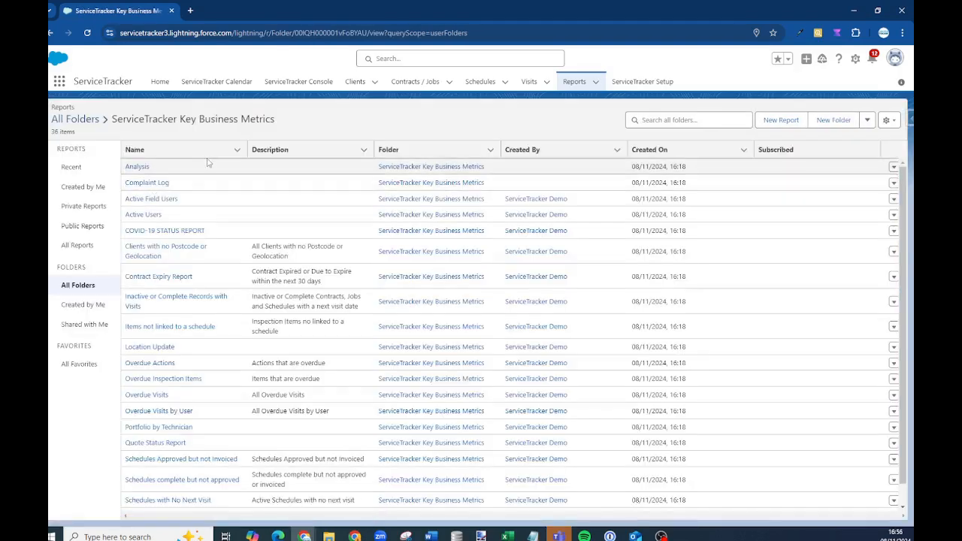
scroll(226, 195, "down", 3)
scroll(195, 311, "down", 5)
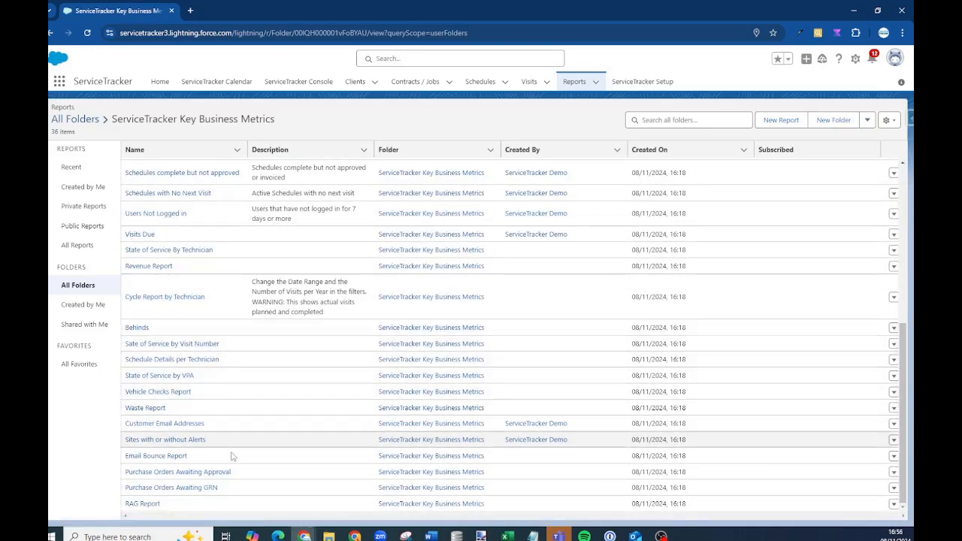
scroll(189, 397, "up", 3)
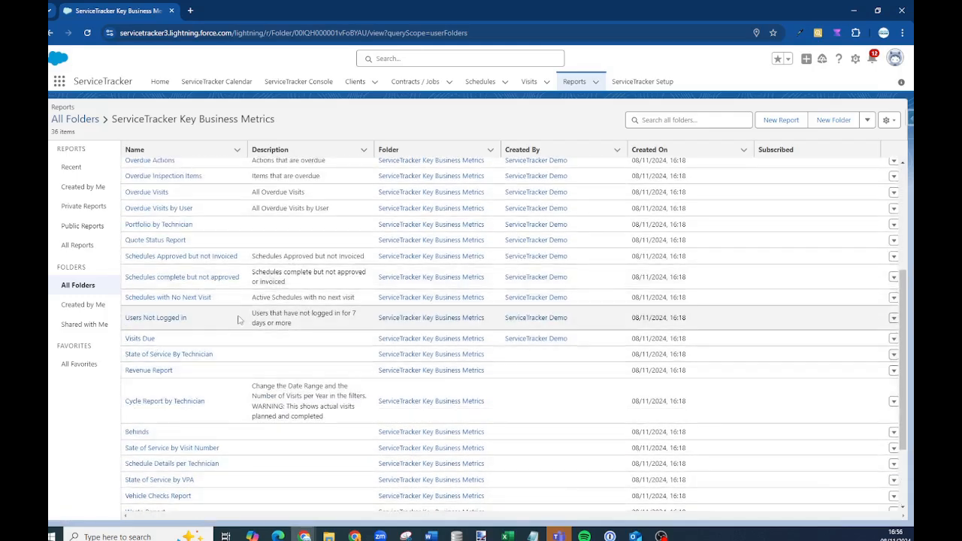
scroll(254, 264, "up", 3)
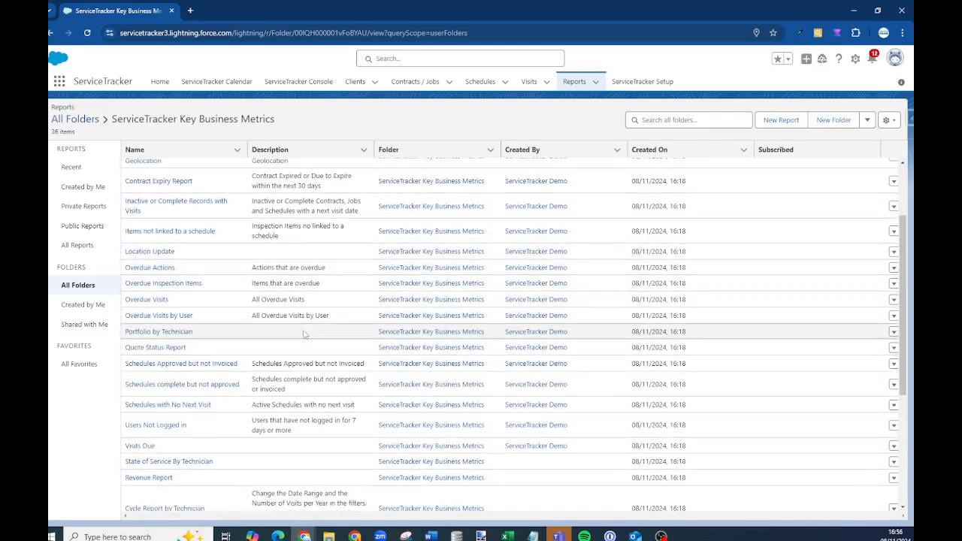
scroll(251, 241, "up", 3)
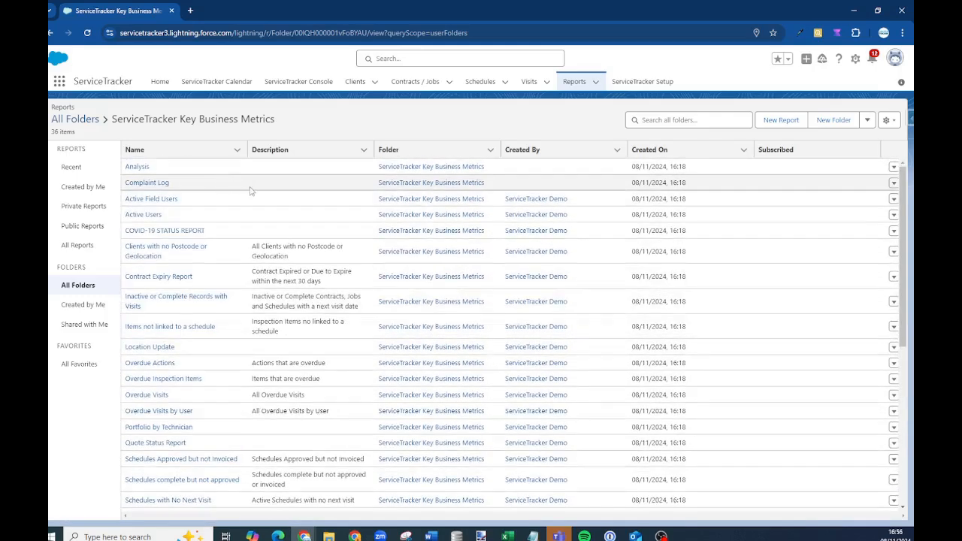
left_click(76, 287)
left_click(178, 183)
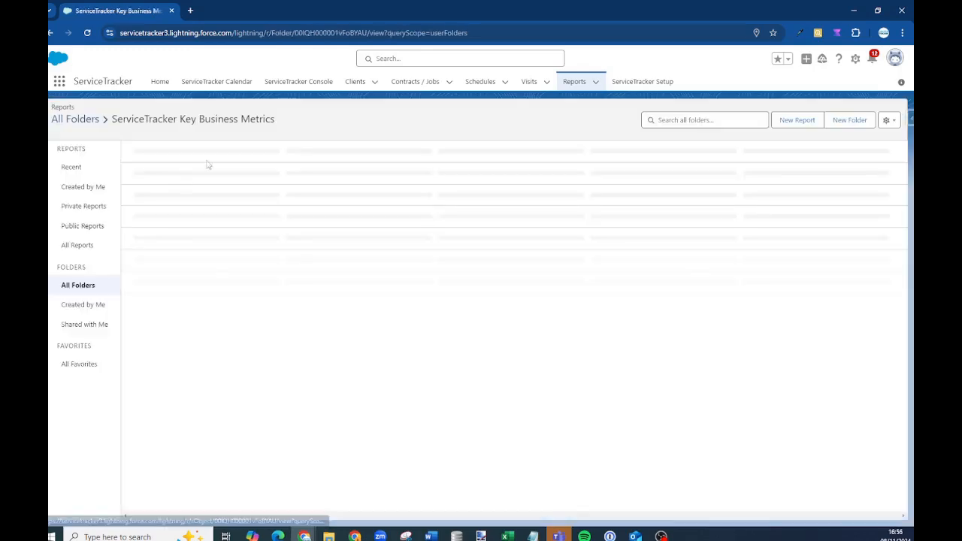
left_click(644, 86)
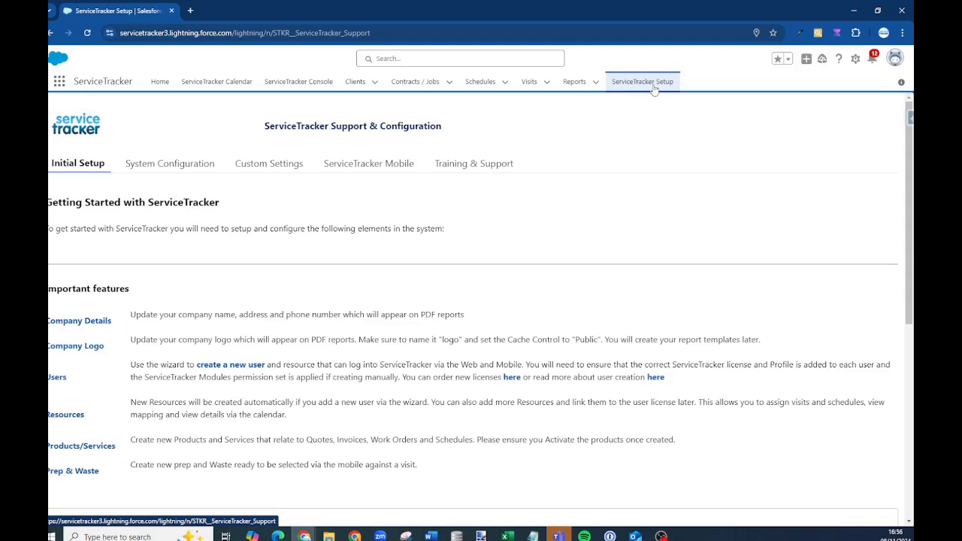
Open Company Information and highlight the organisation name, address and phone
left_click(73, 321)
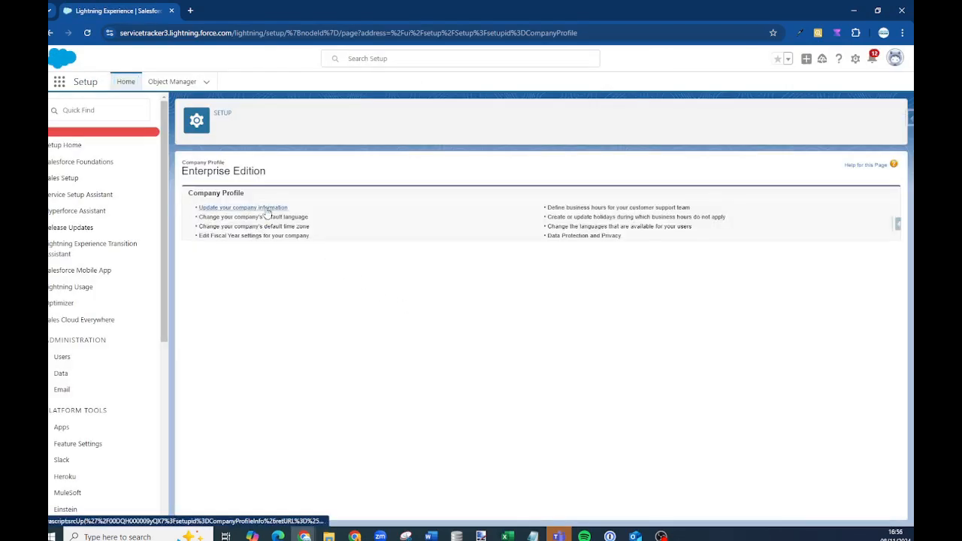
left_click(267, 212)
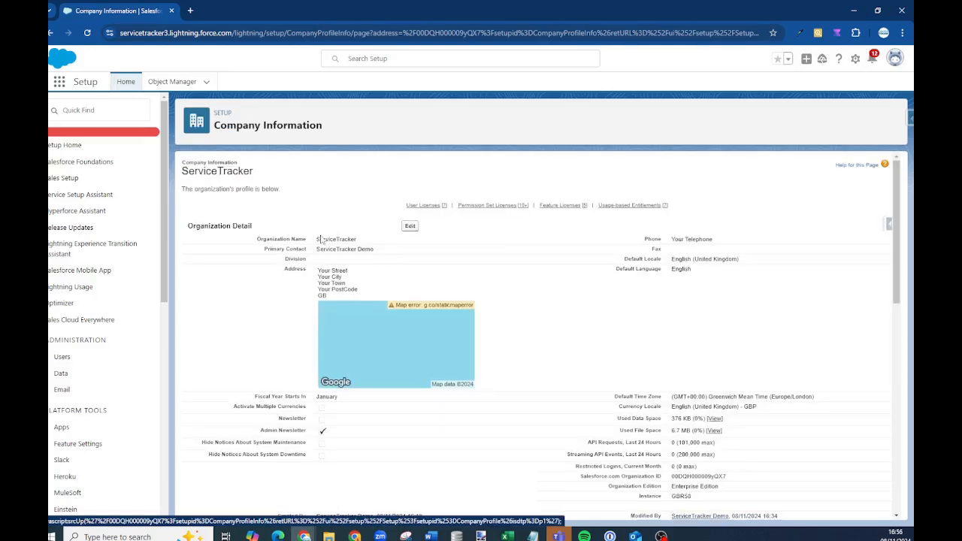
left_click_drag(316, 241, 363, 243)
left_click_drag(319, 275, 342, 299)
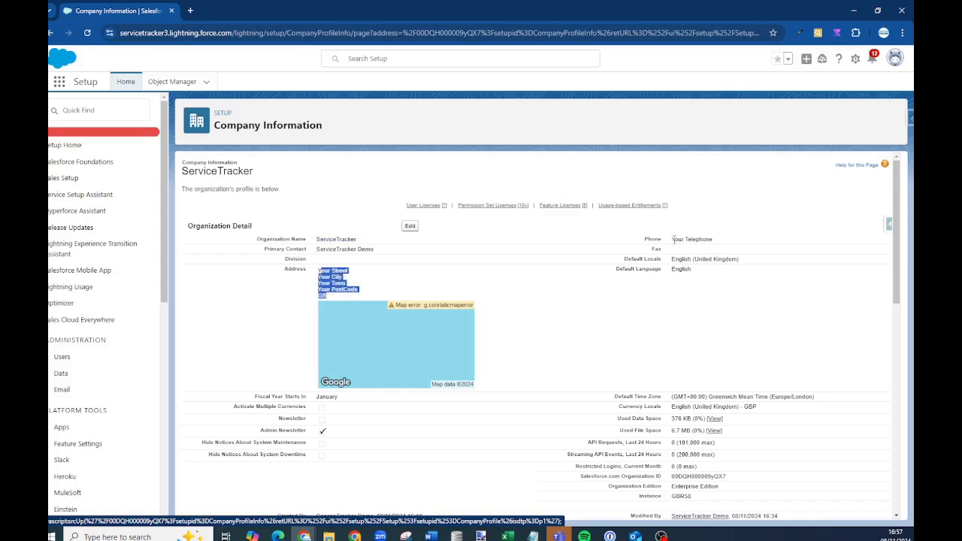
left_click_drag(673, 239, 732, 243)
Review the licence tables, then return to the Enterprise Edition Company Profile
scroll(423, 331, "down", 4)
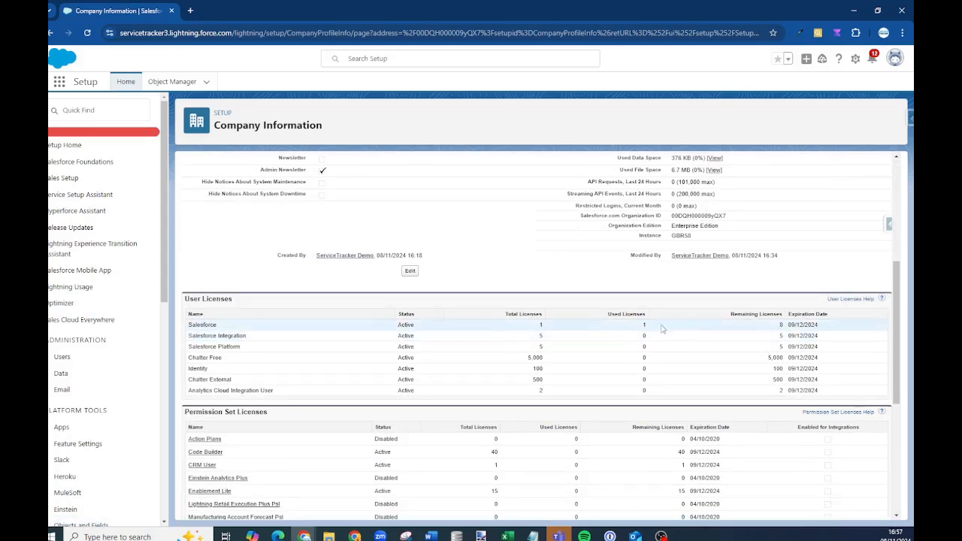
scroll(767, 323, "down", 1)
scroll(767, 323, "down", 5)
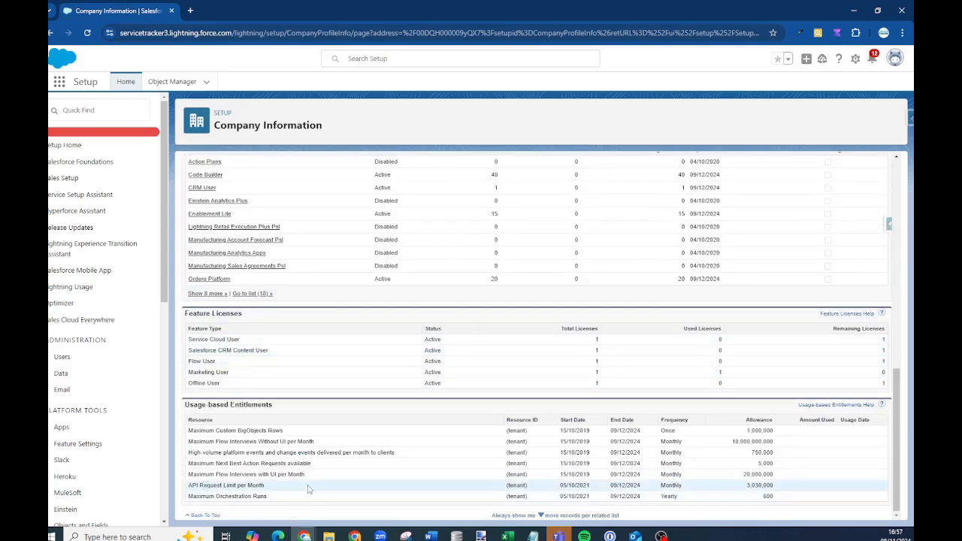
scroll(456, 434, "up", 3)
scroll(460, 428, "up", 5)
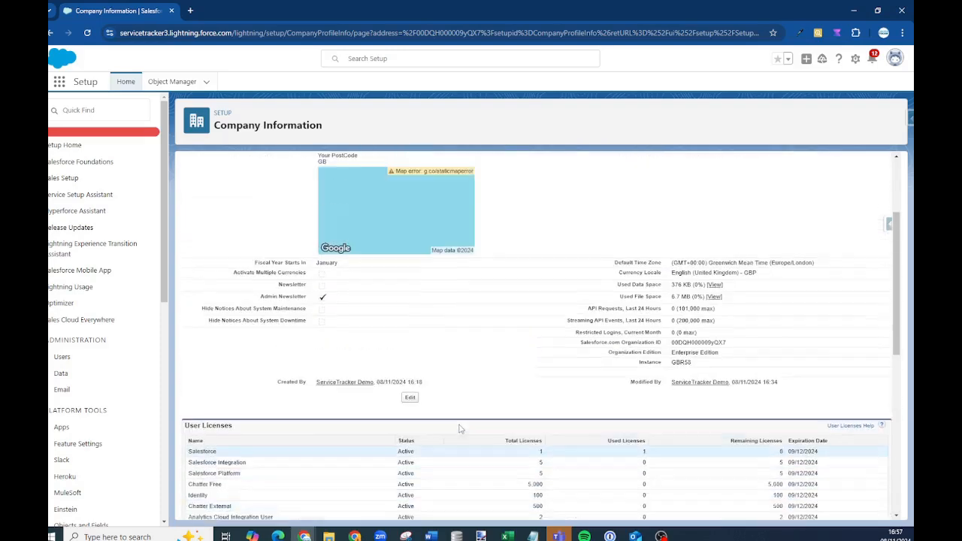
scroll(460, 428, "up", 3)
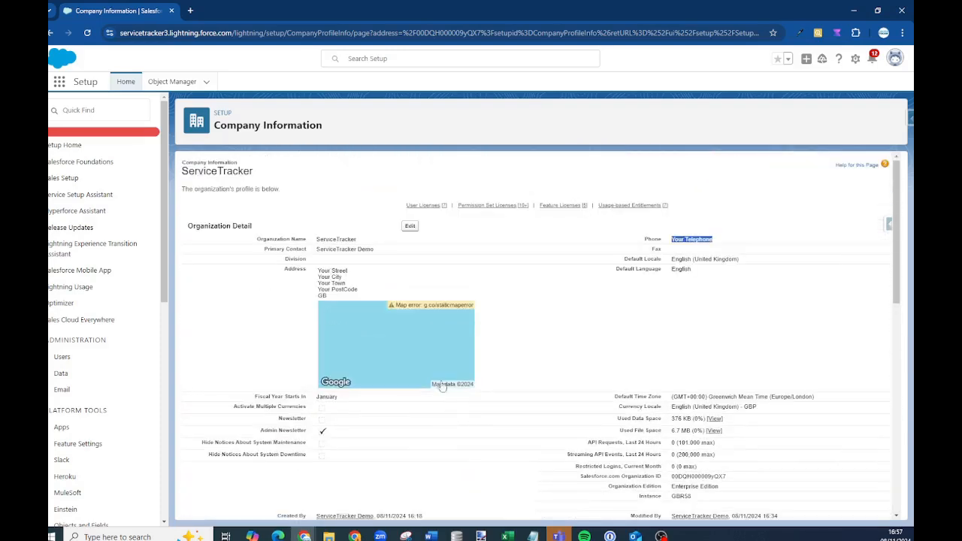
left_click(49, 33)
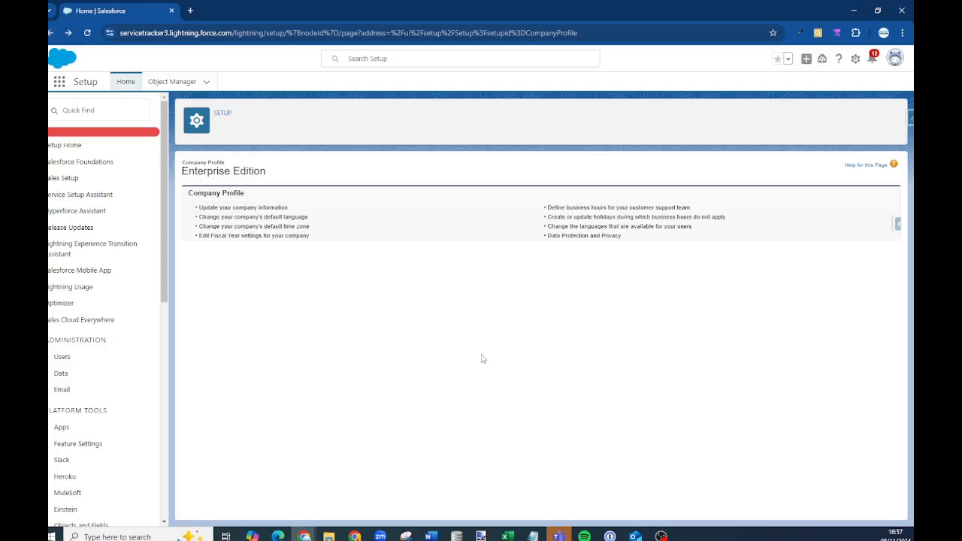
Draft a Company Logo static resource named 'logo' with Public cache control, leaving it unsaved
left_click(51, 33)
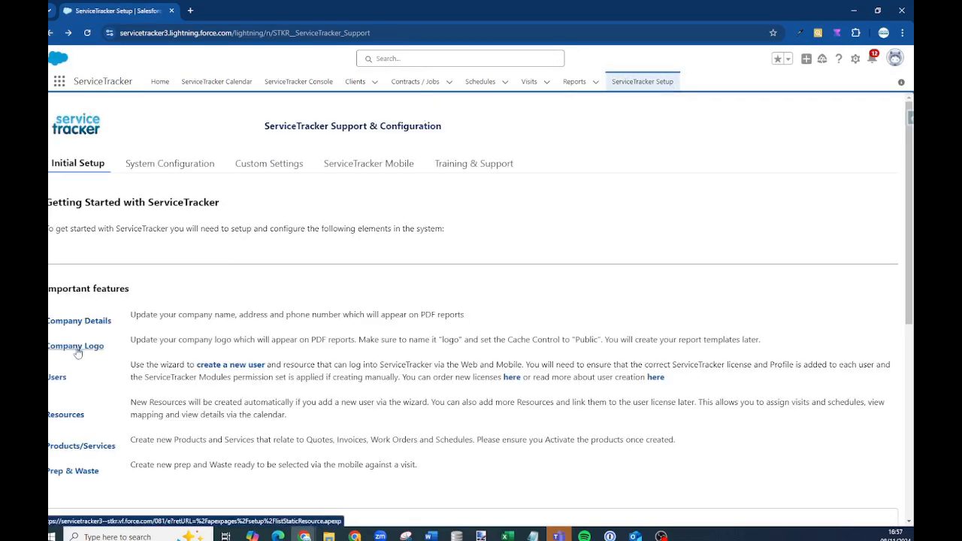
left_click(78, 347)
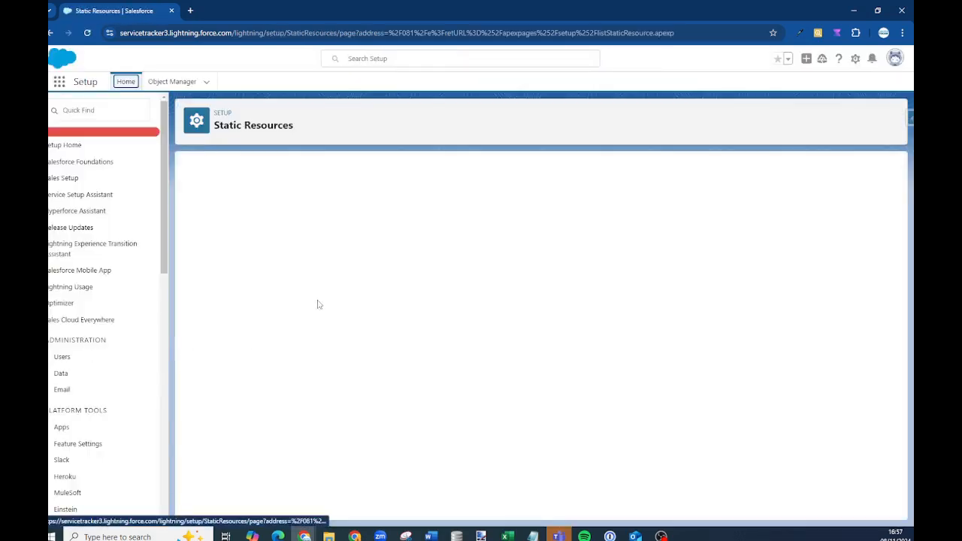
left_click(343, 229)
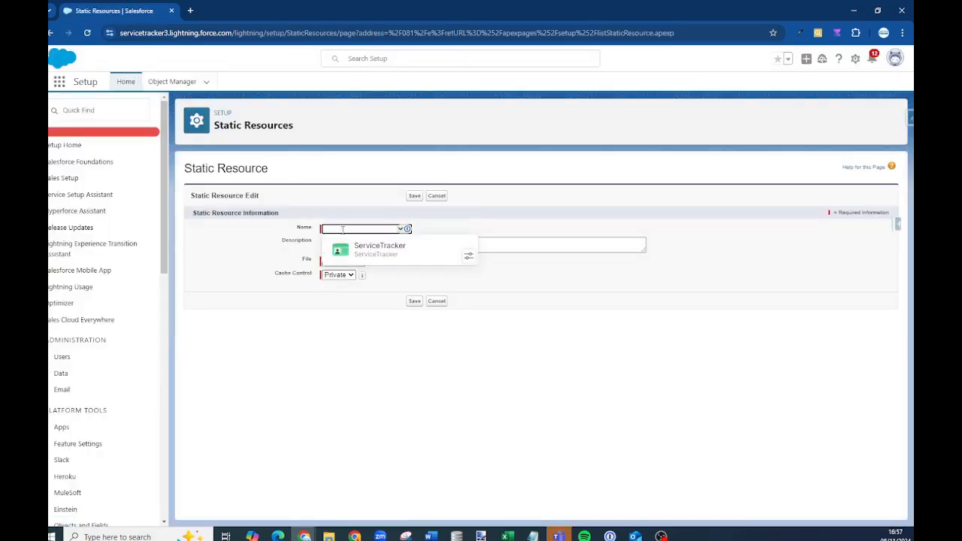
left_click(344, 262)
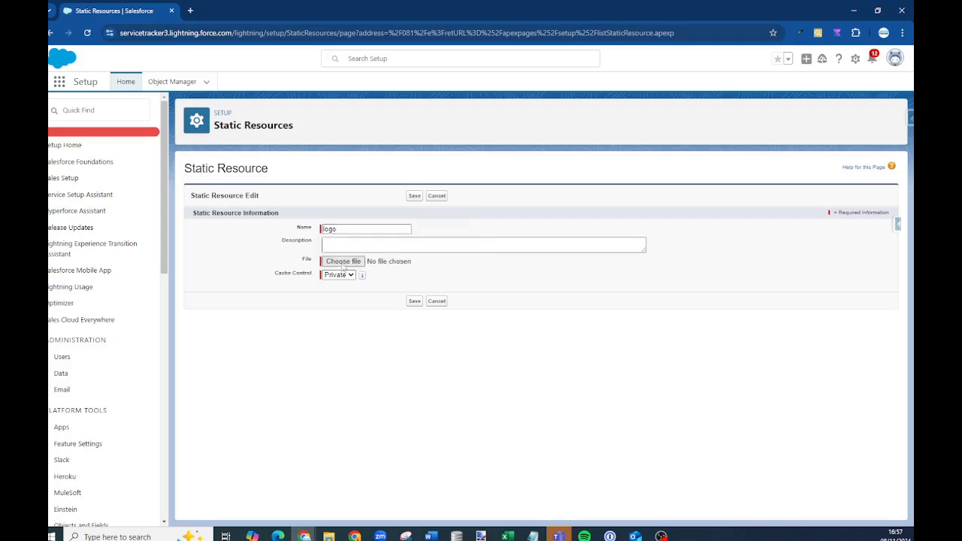
left_click(338, 275)
left_click(338, 301)
left_click(50, 33)
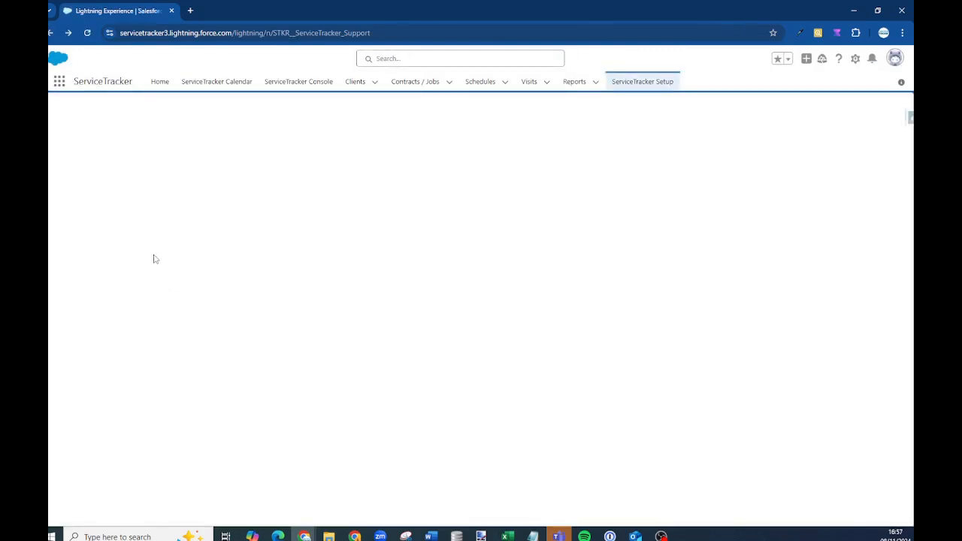
Draft a new user with profile ServiceTracker Field User and role left as None
scroll(58, 383, "down", 2)
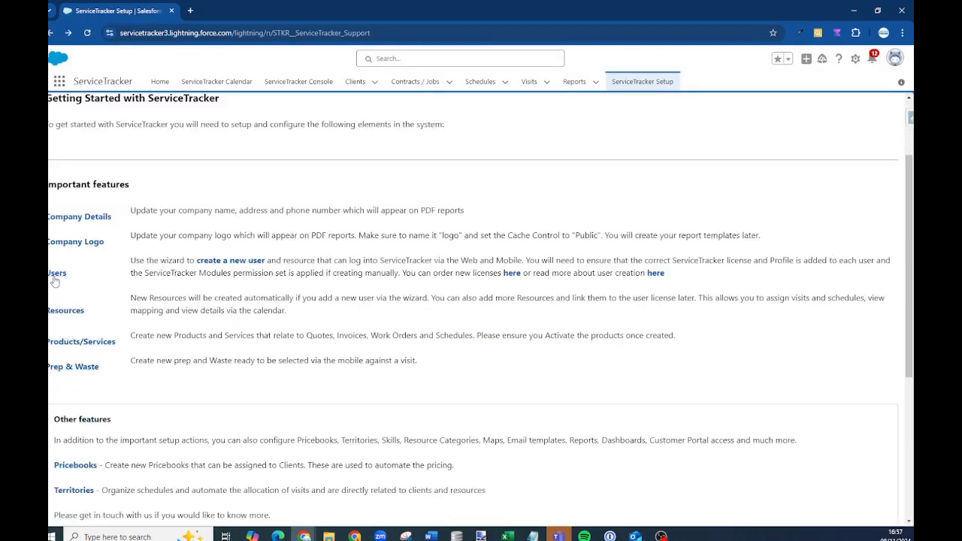
left_click(233, 261)
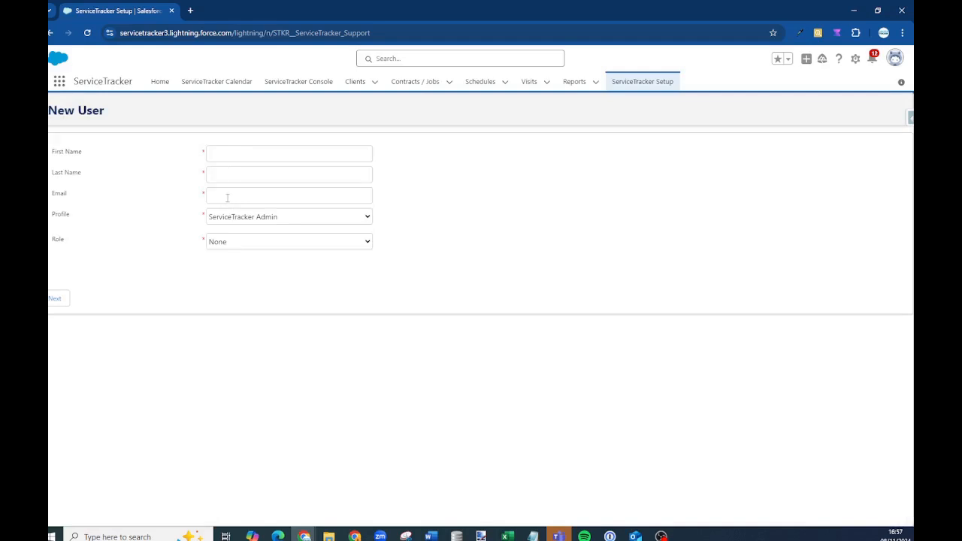
left_click(281, 219)
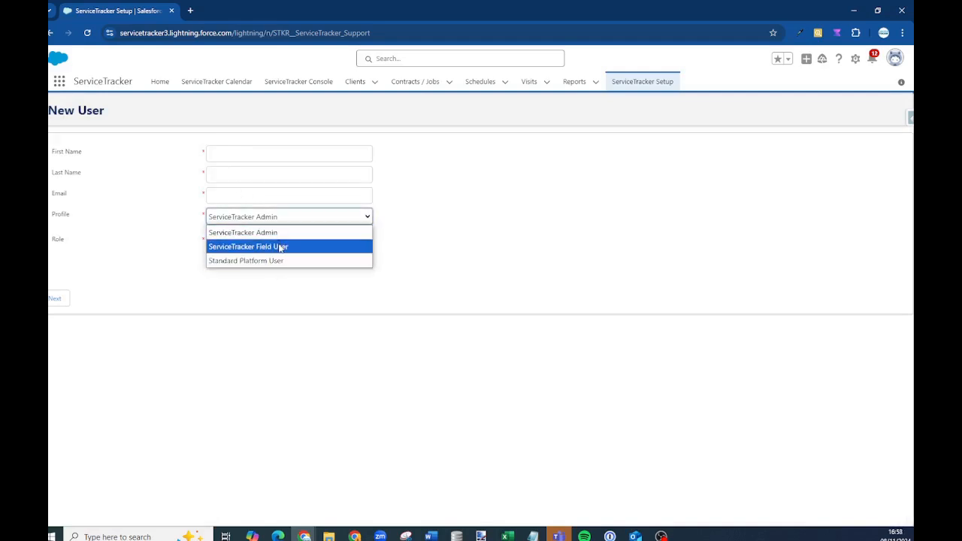
left_click(281, 247)
left_click(250, 241)
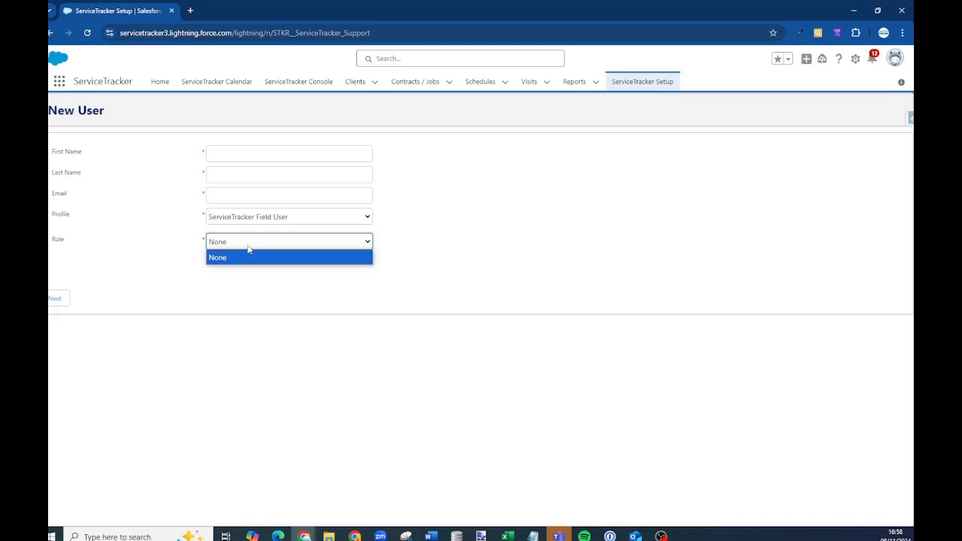
left_click(128, 268)
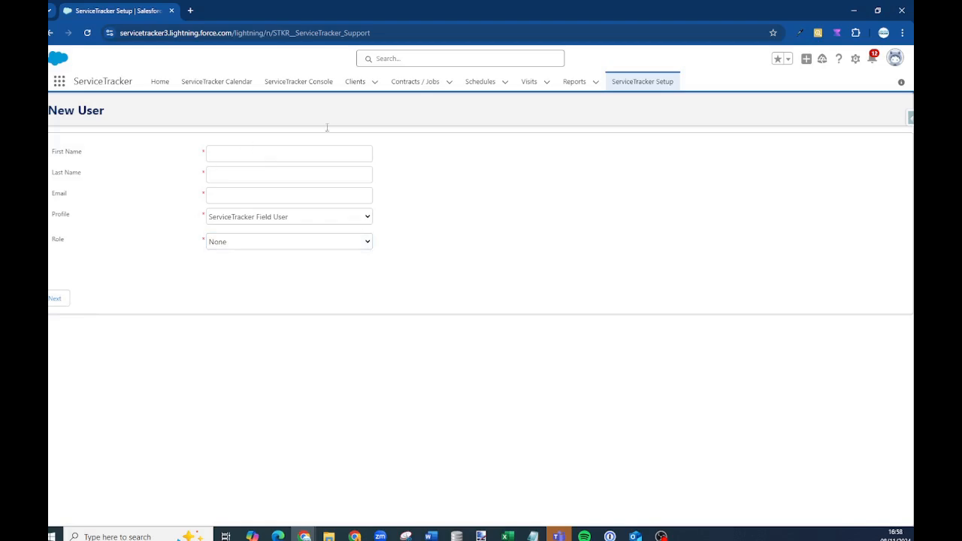
Return to ServiceTracker Setup and open the Resources list
left_click(633, 82)
scroll(256, 246, "down", 3)
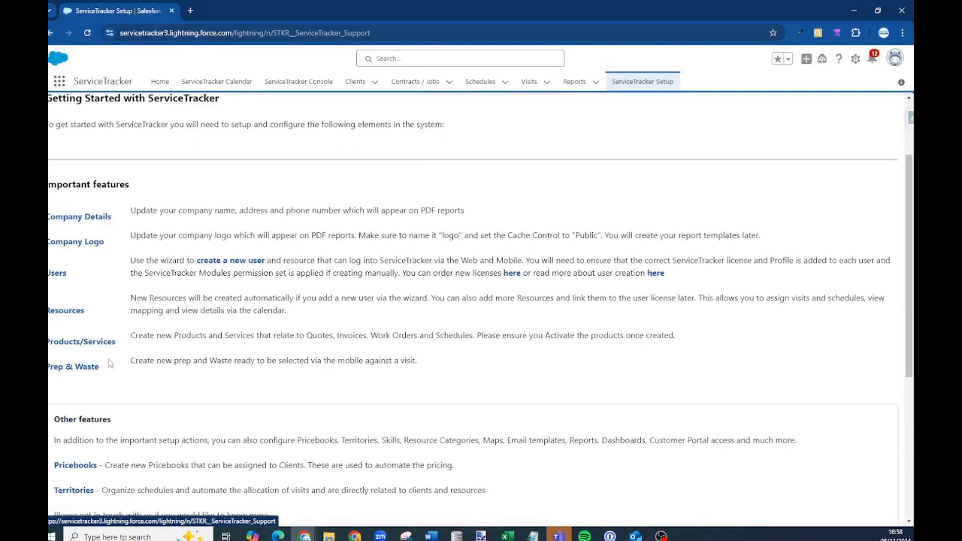
left_click(69, 316)
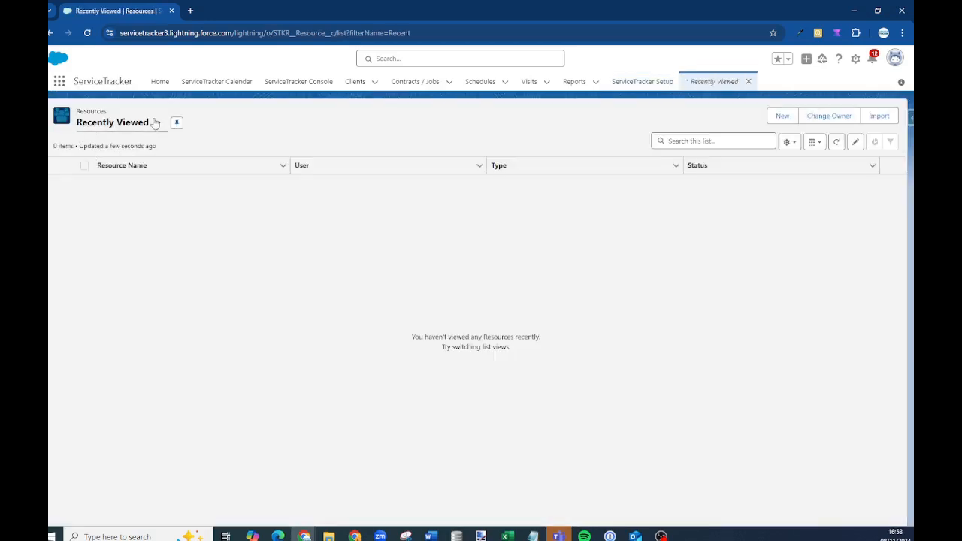
Show All Resources with its single Service Queue, then close both resource tabs
left_click(156, 122)
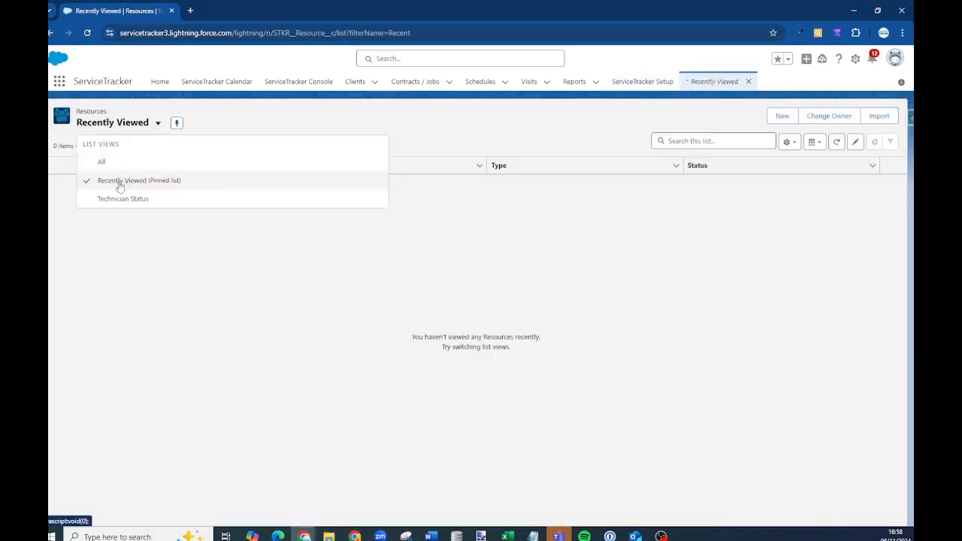
left_click(111, 162)
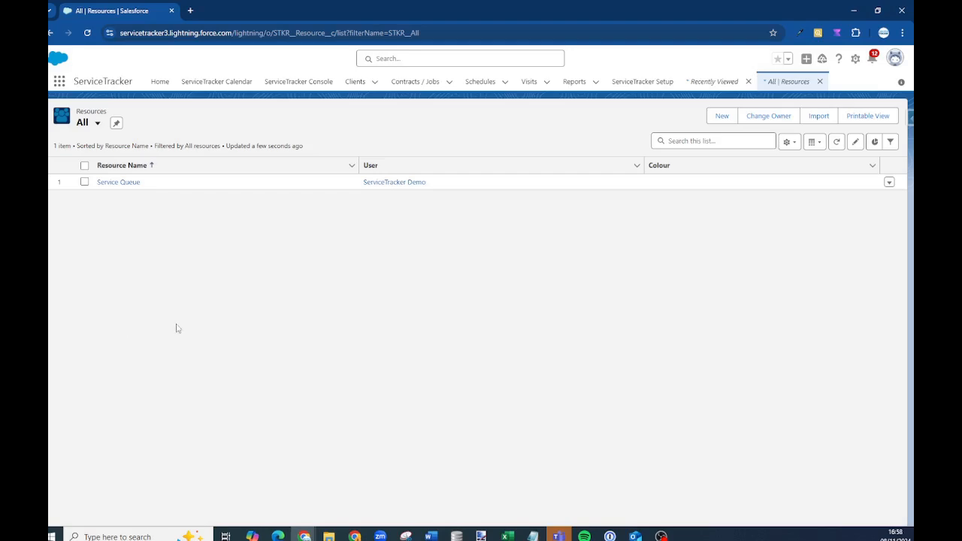
left_click(821, 83)
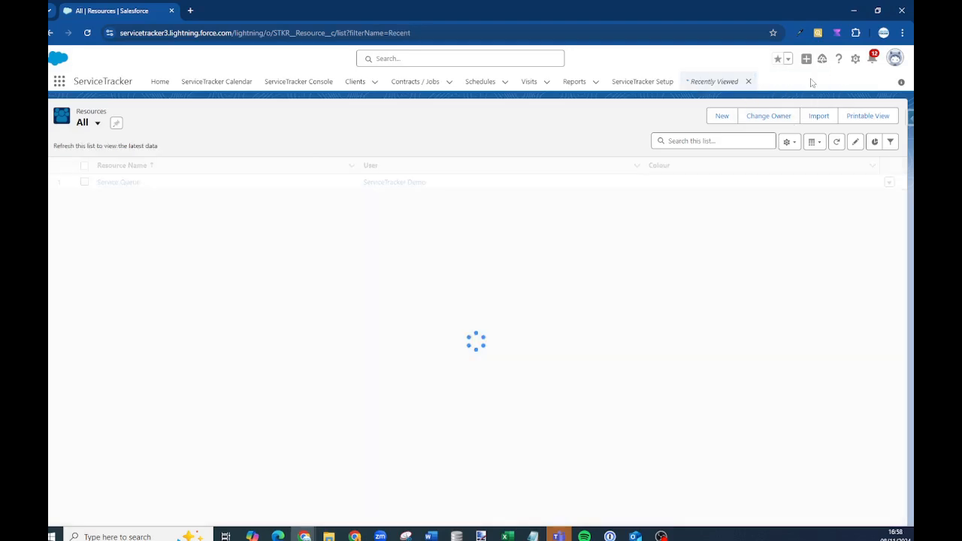
left_click(749, 81)
left_click(643, 82)
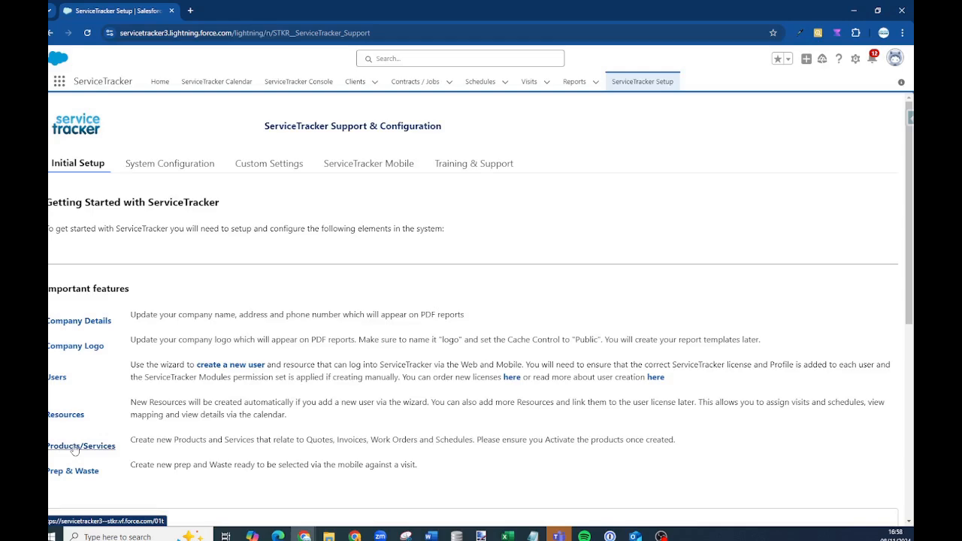
Draft a new Prep/Waste record with Active status, cancel it, and return to Setup
scroll(73, 449, "down", 2)
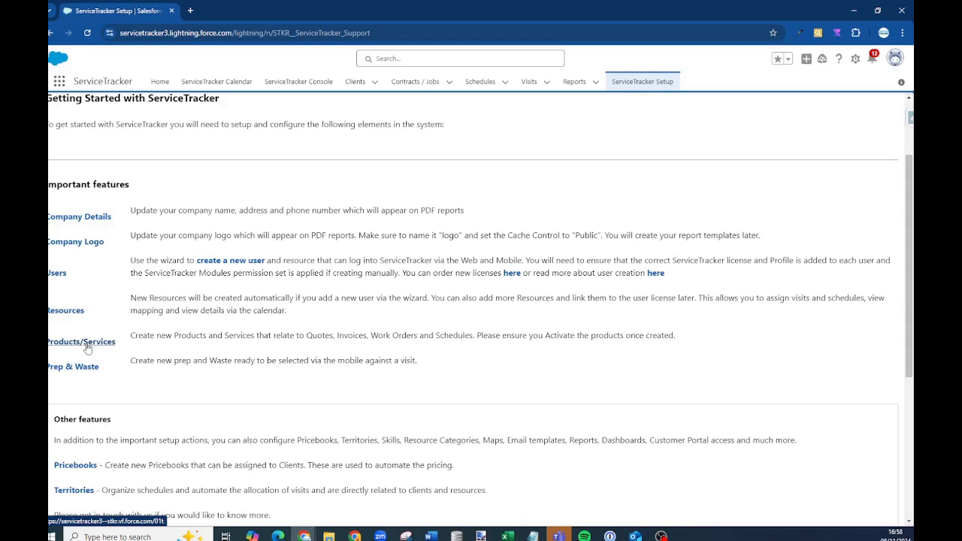
left_click(72, 367)
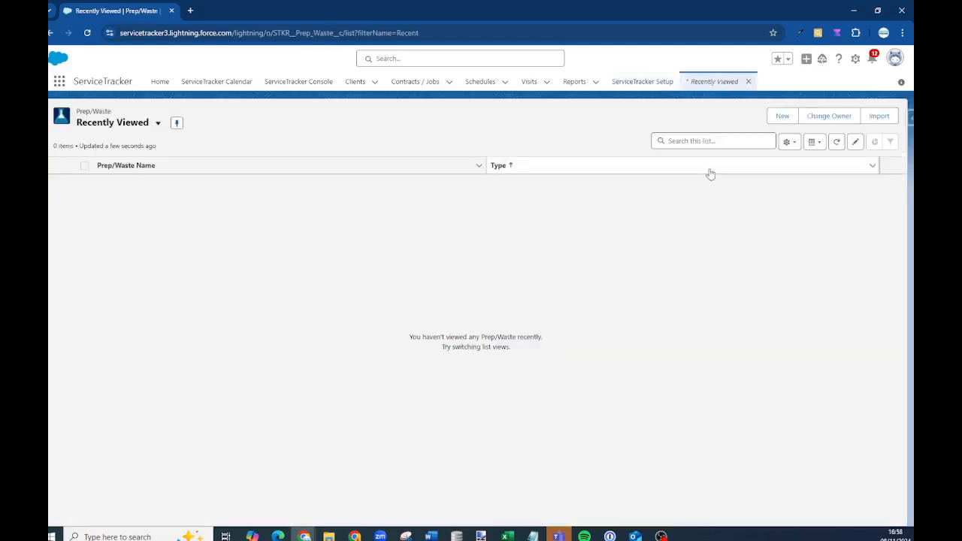
left_click(782, 116)
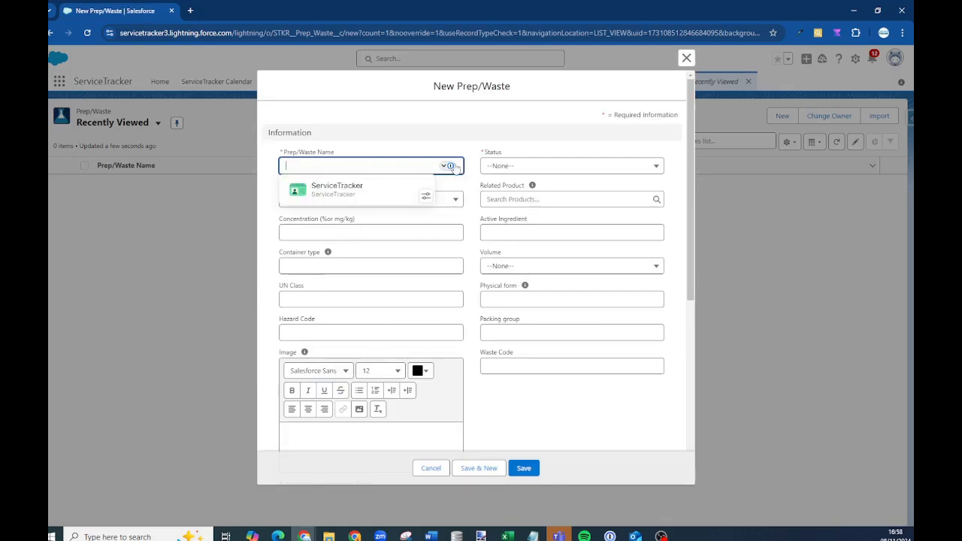
left_click(513, 165)
left_click(513, 206)
scroll(553, 354, "down", 4)
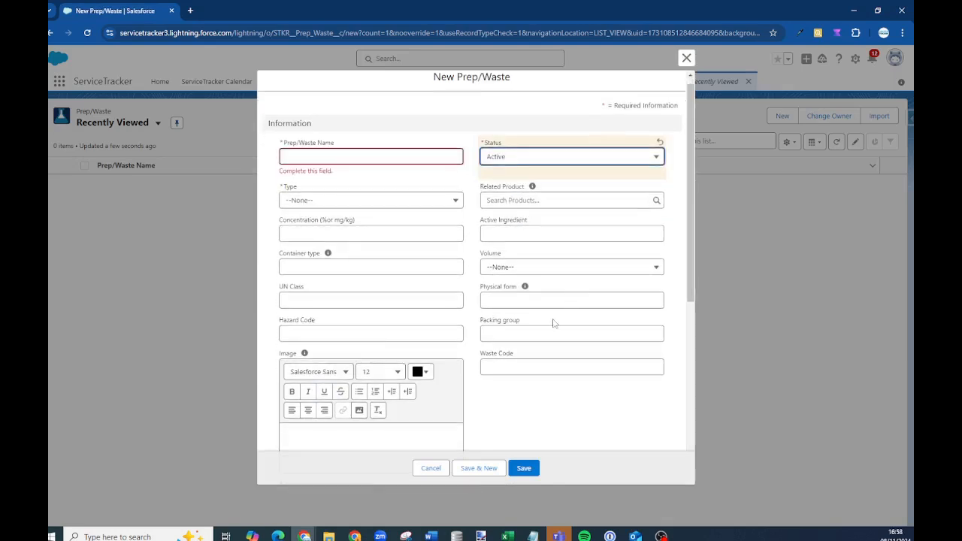
scroll(552, 389, "down", 2)
mouse_move(551, 378)
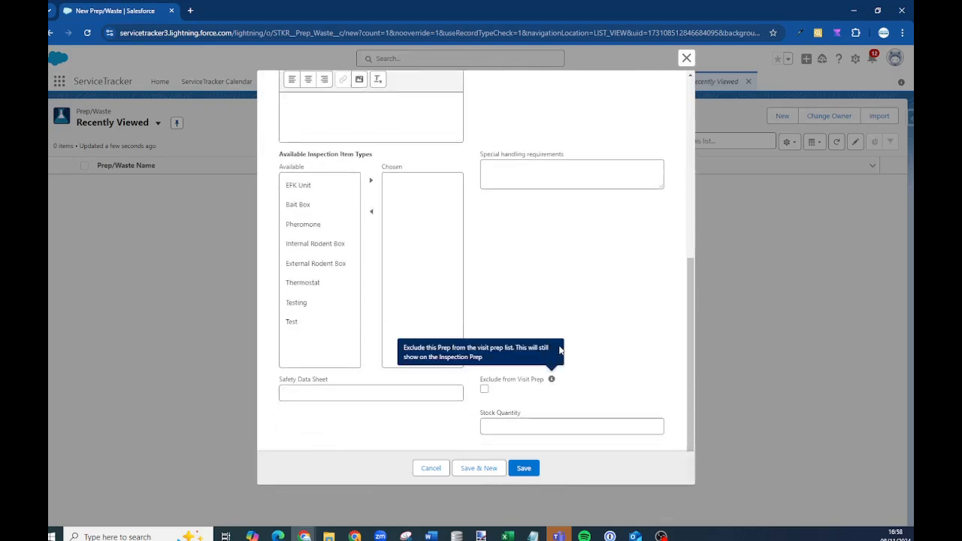
scroll(438, 212, "up", 6)
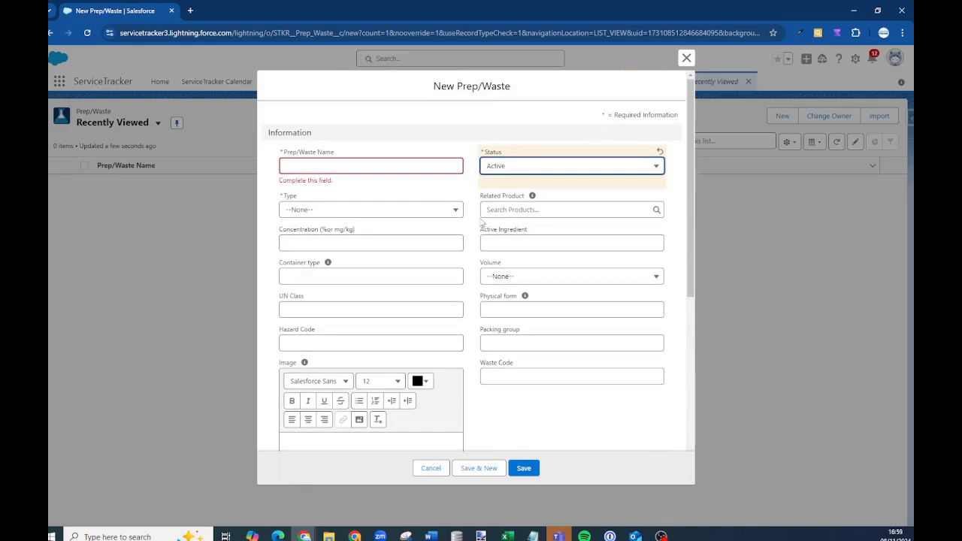
left_click(430, 468)
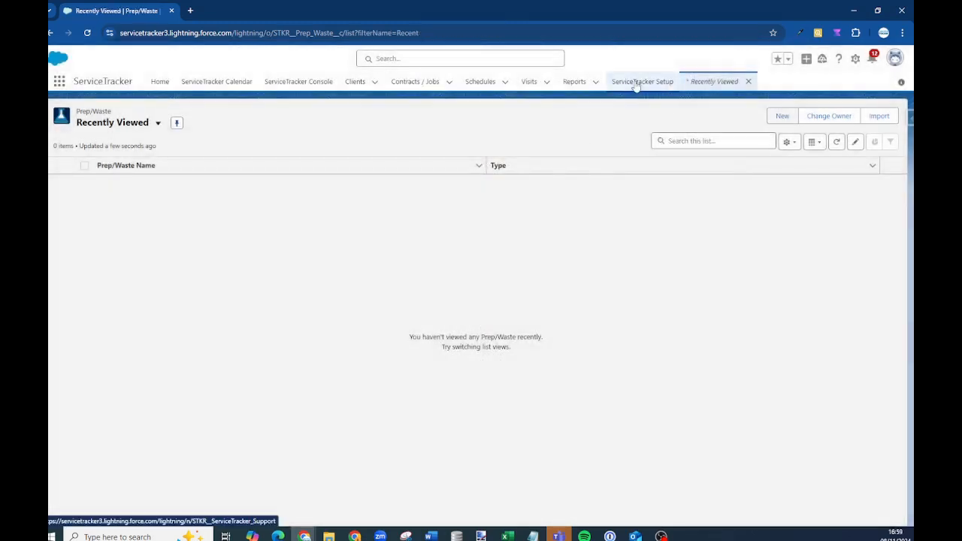
left_click(635, 82)
Review the Initial Setup page, then show System Configuration with its User, Resource and Product options
scroll(180, 214, "down", 4)
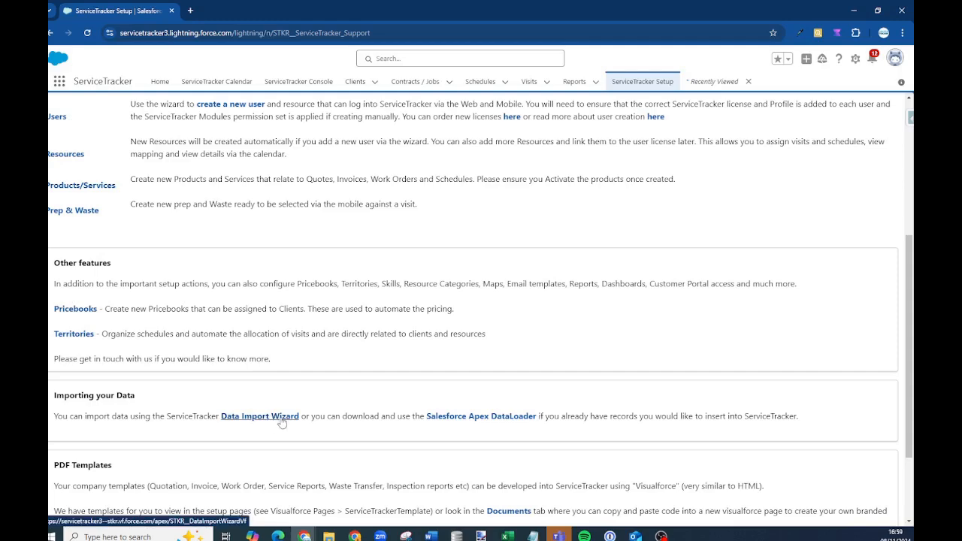
scroll(275, 423, "down", 2)
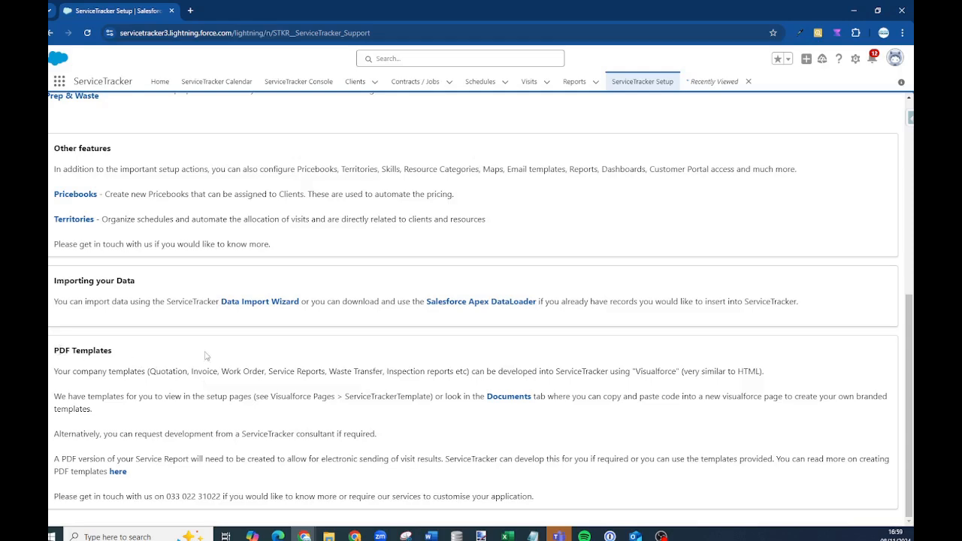
scroll(207, 356, "up", 5)
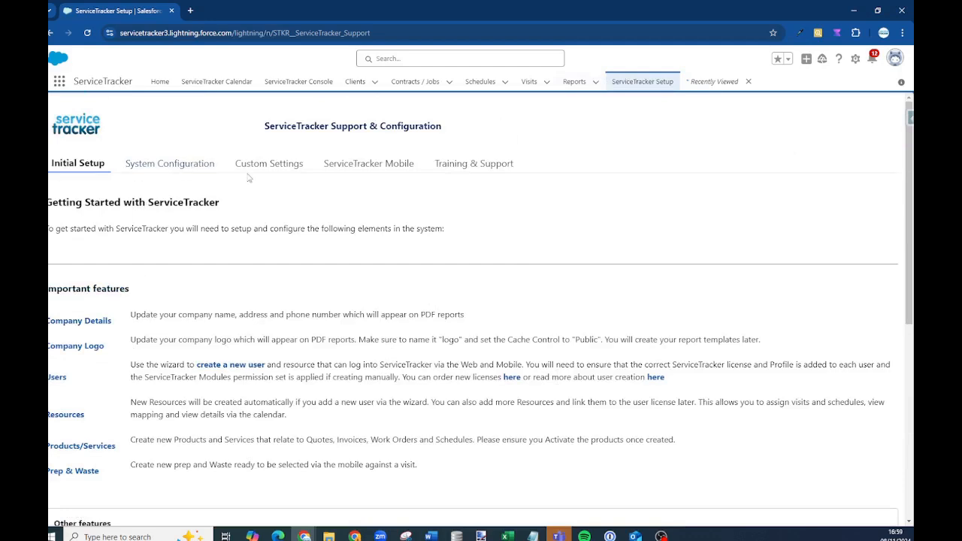
left_click(182, 164)
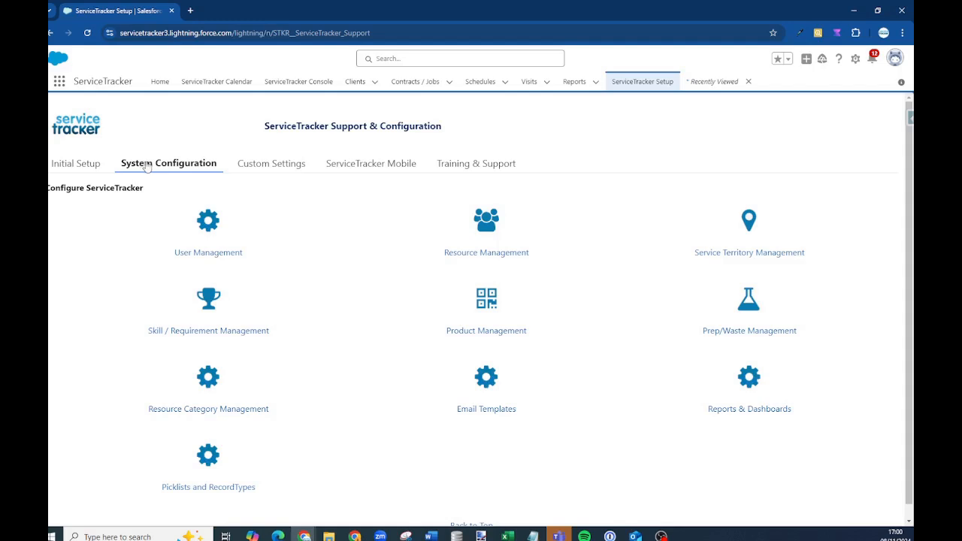
In ServiceTracker custom settings, expand Company Details and System Settings and inspect Timezone Offset
left_click(268, 171)
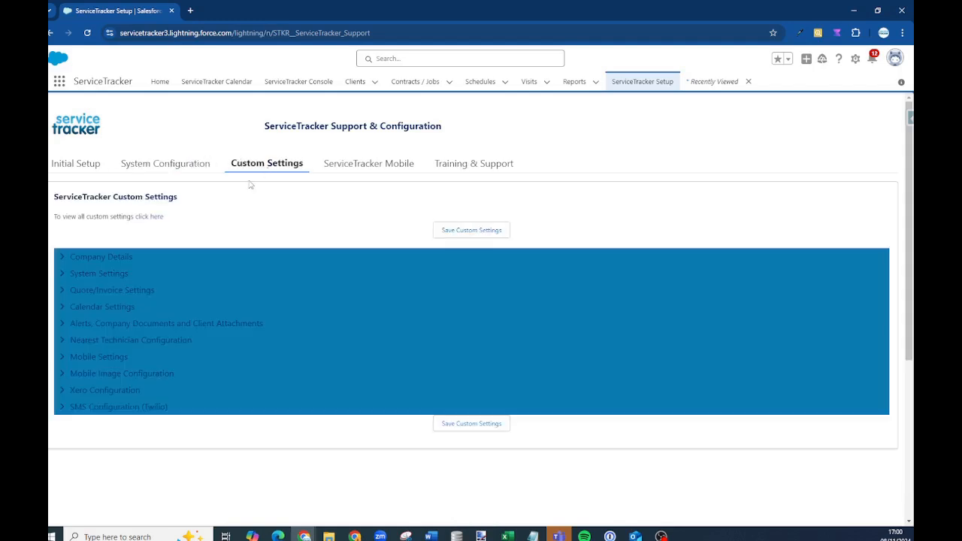
left_click(60, 258)
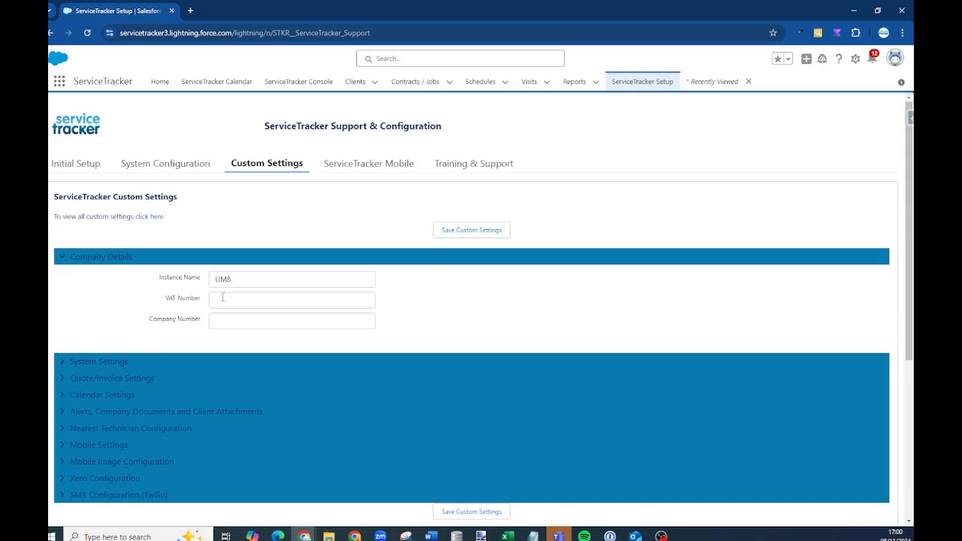
scroll(239, 308, "down", 3)
left_click(65, 259)
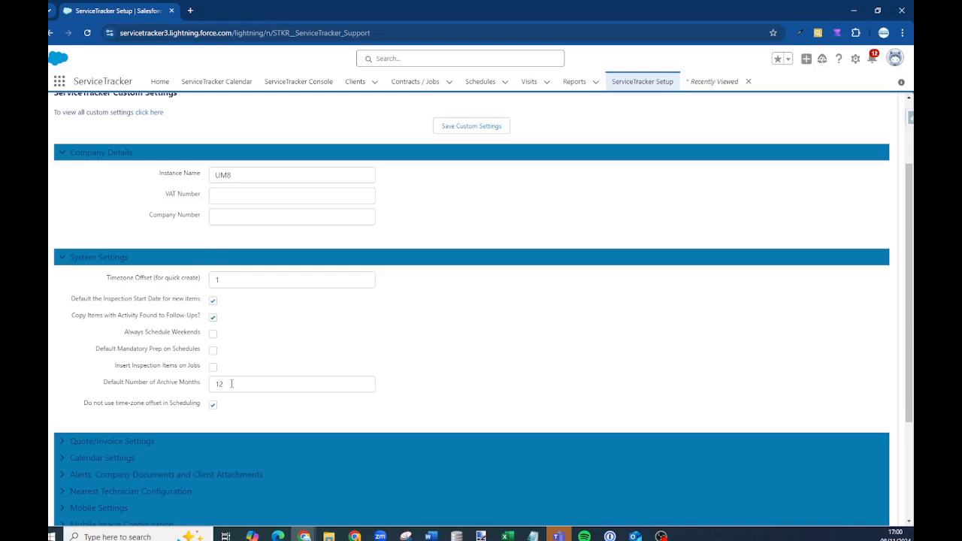
left_click(205, 284)
scroll(67, 310, "down", 3)
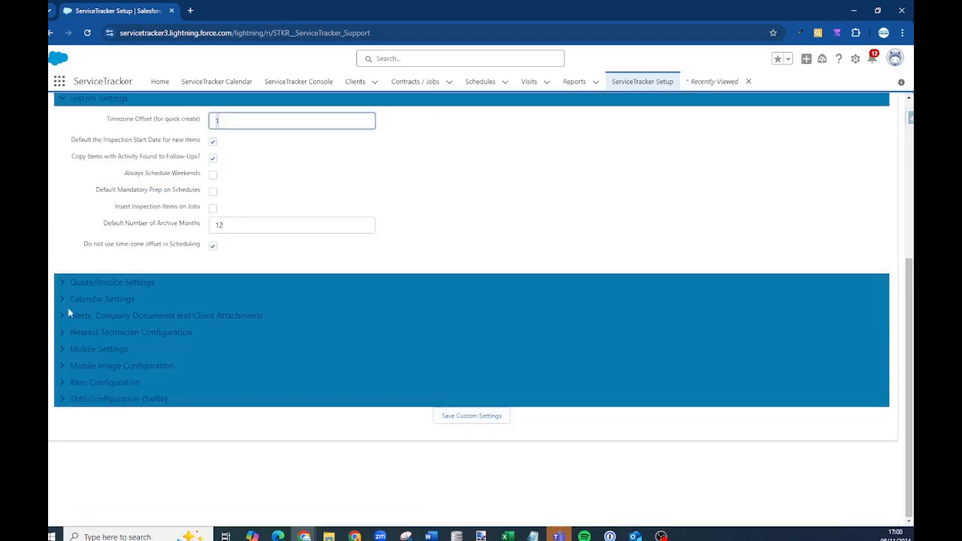
Expand Quote/Invoice, Calendar, Alerts/Documents/Attachments and Nearest Technician Configuration settings
left_click(62, 283)
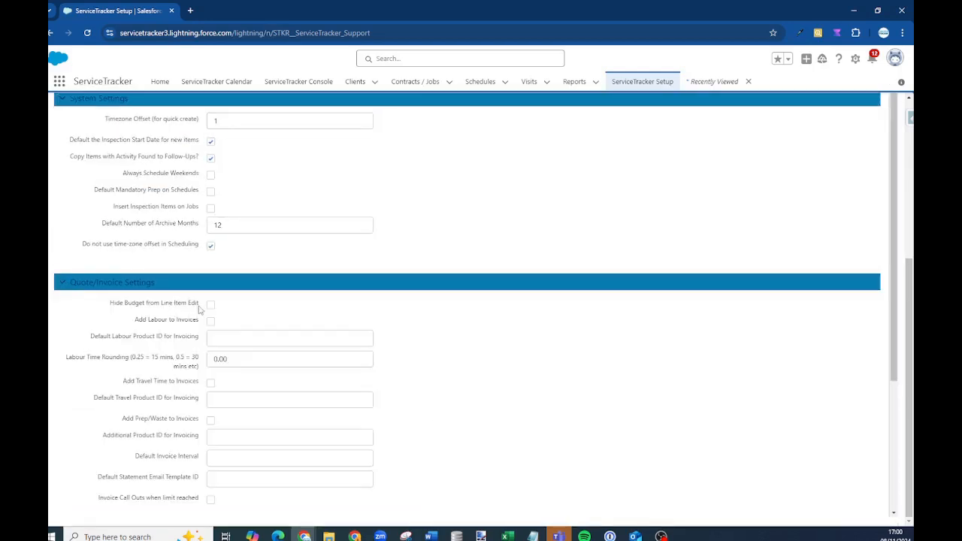
scroll(278, 327, "down", 3)
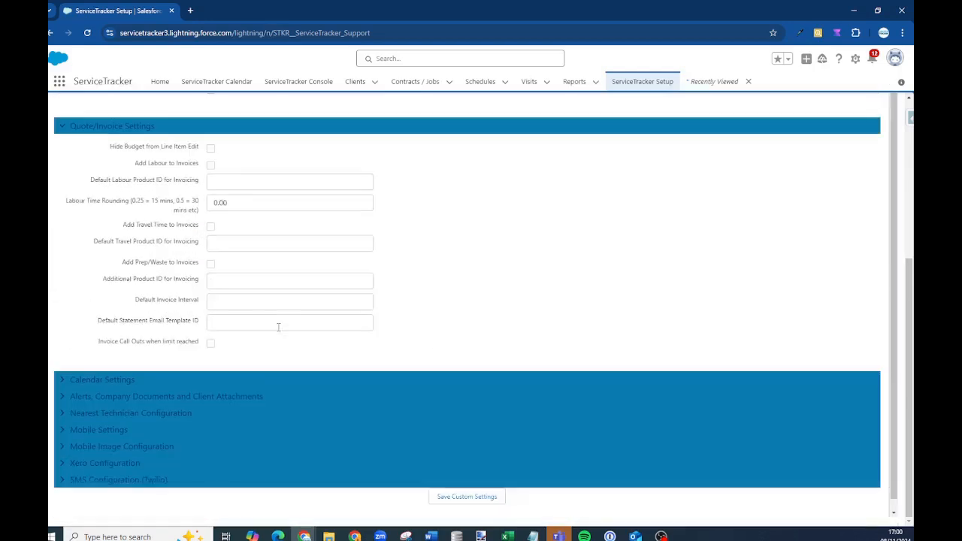
left_click(61, 379)
scroll(122, 366, "down", 2)
left_click(62, 384)
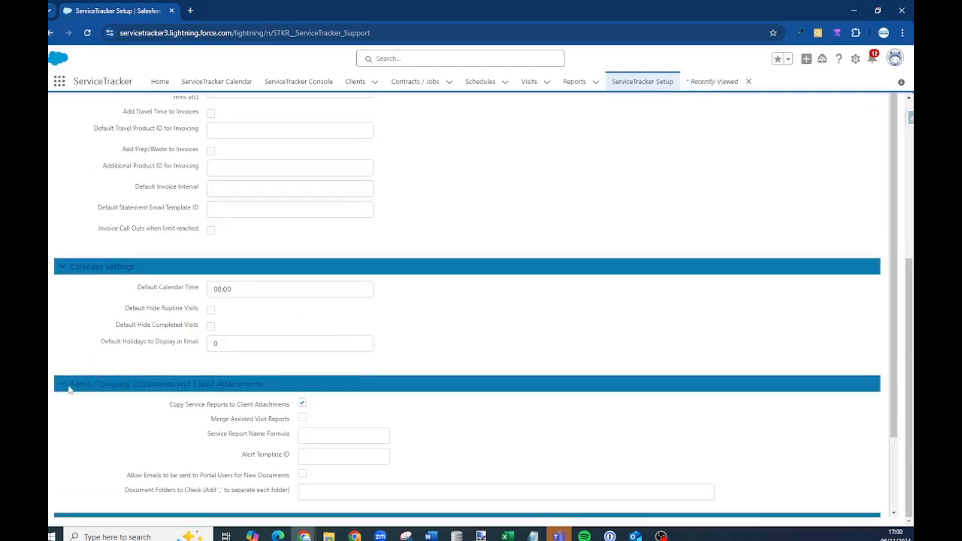
scroll(323, 370, "down", 2)
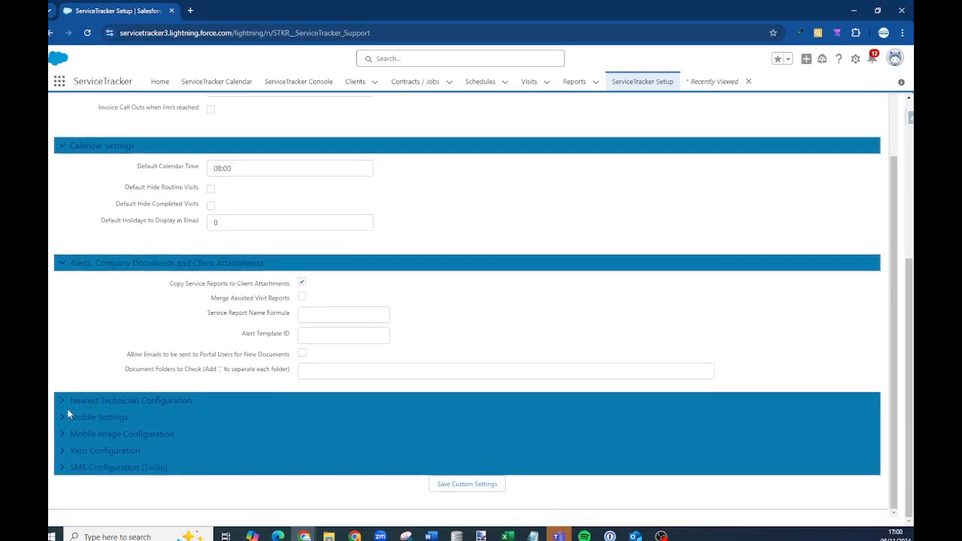
left_click(58, 402)
scroll(116, 399, "down", 2)
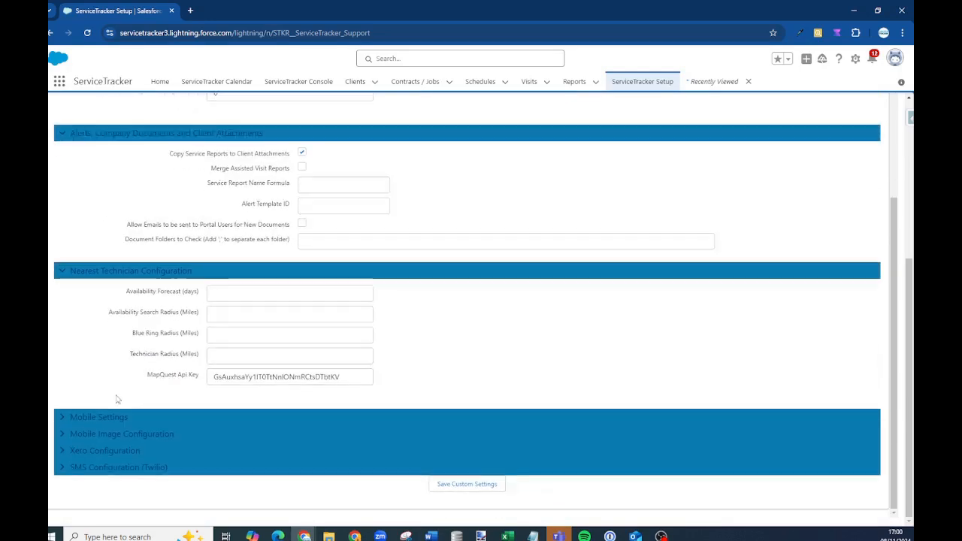
Expand Mobile Settings, then view the ServiceTracker Mobile Android/iOS download instructions
left_click(75, 412)
scroll(88, 391, "down", 5)
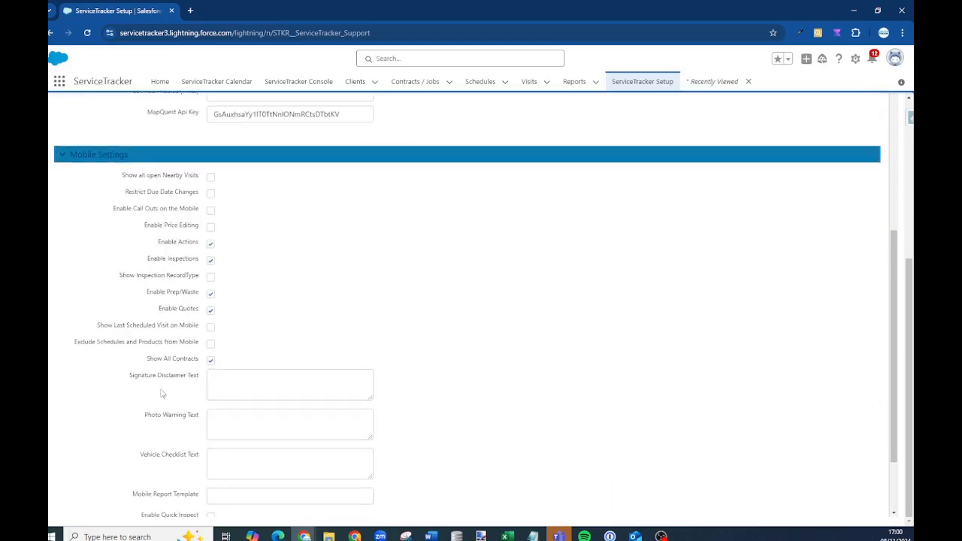
scroll(867, 151, "up", 5)
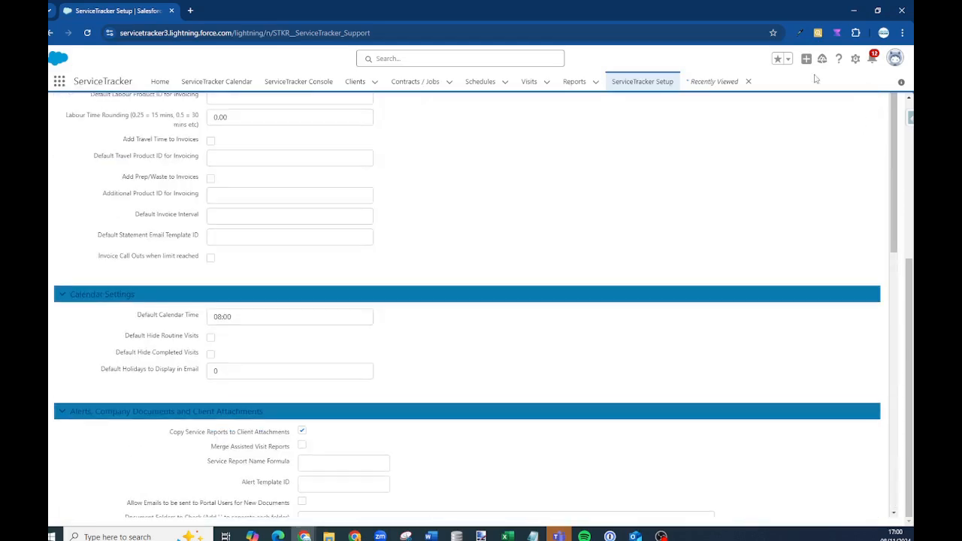
scroll(421, 169, "up", 10)
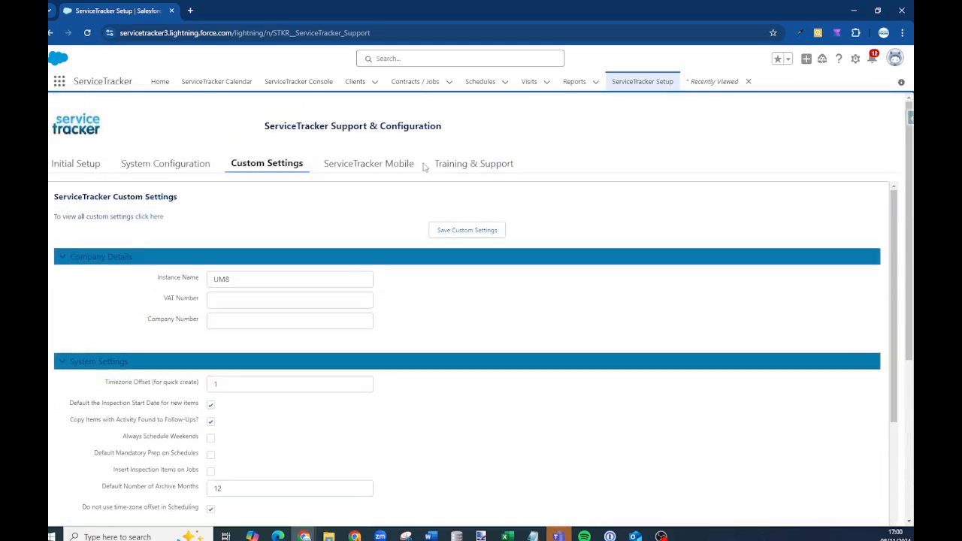
left_click(388, 172)
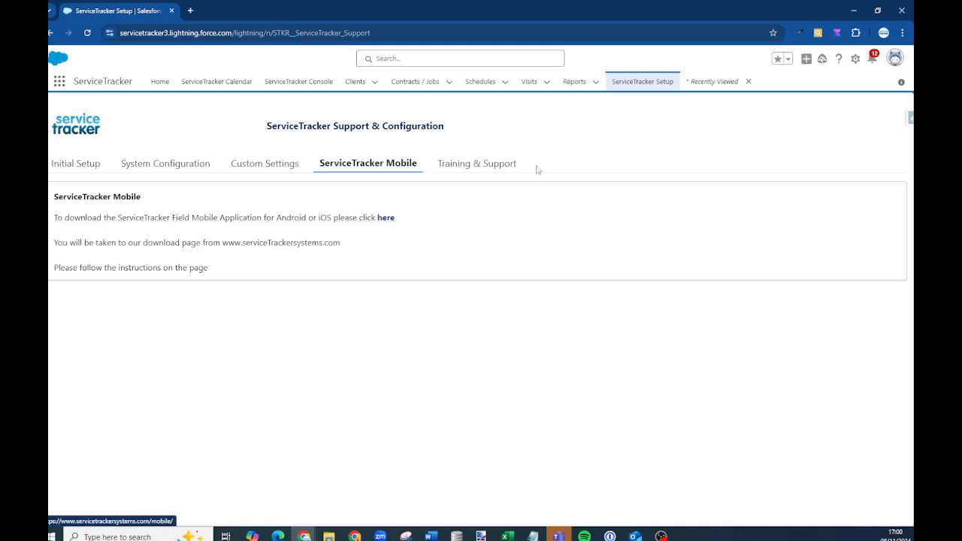
View Training & Support, then return to the Home page with Today's Events and Tasks
left_click(483, 174)
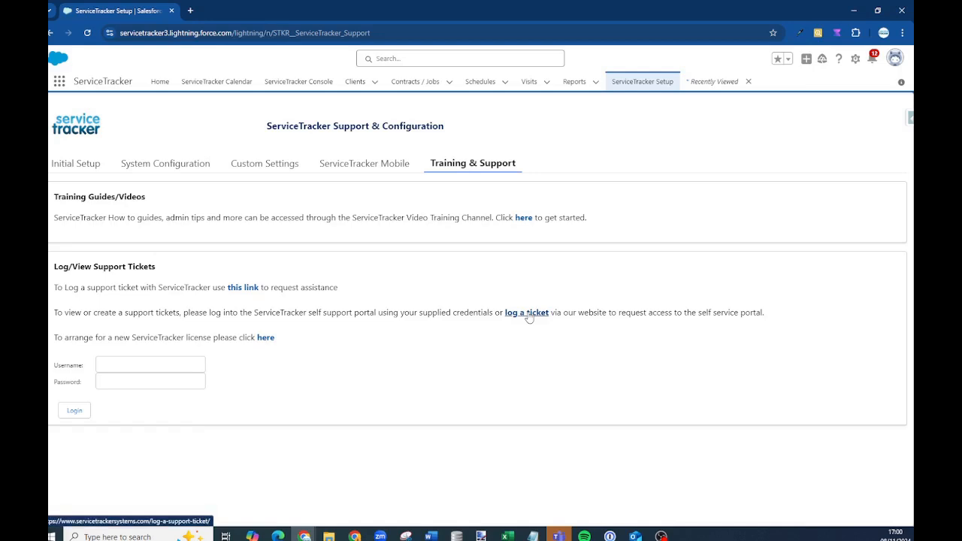
left_click(160, 83)
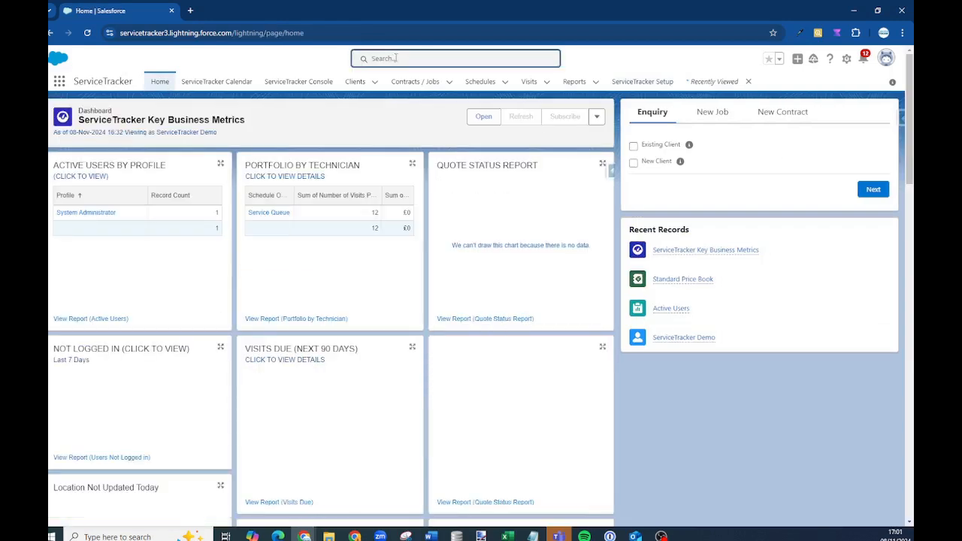
Run global searches for 'ServiceTracker' and then 'Routine'
left_click(396, 59)
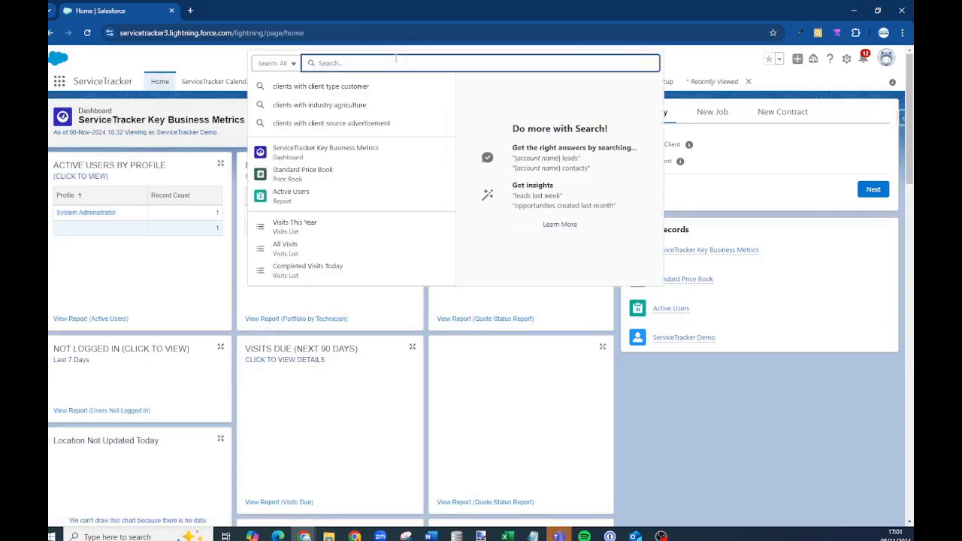
type("ServiceTracker")
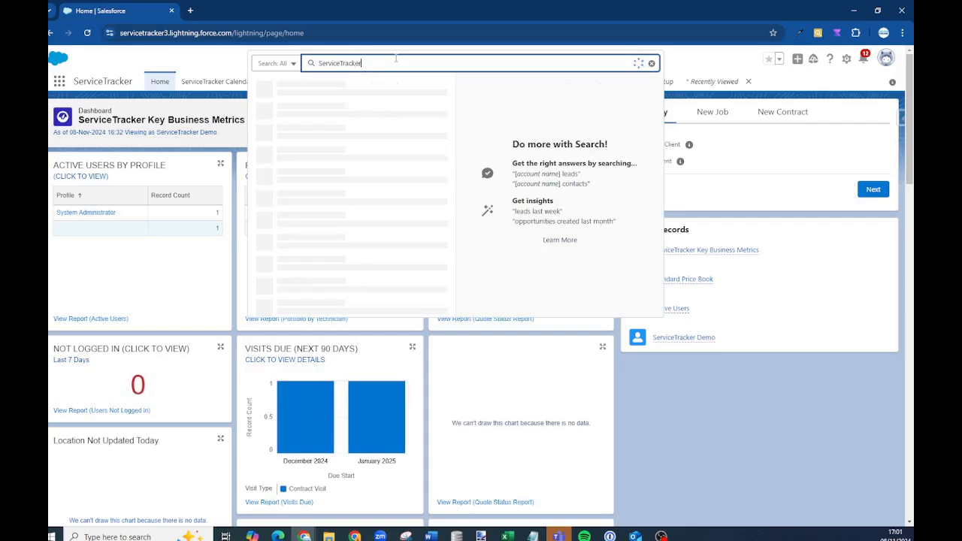
key("Return")
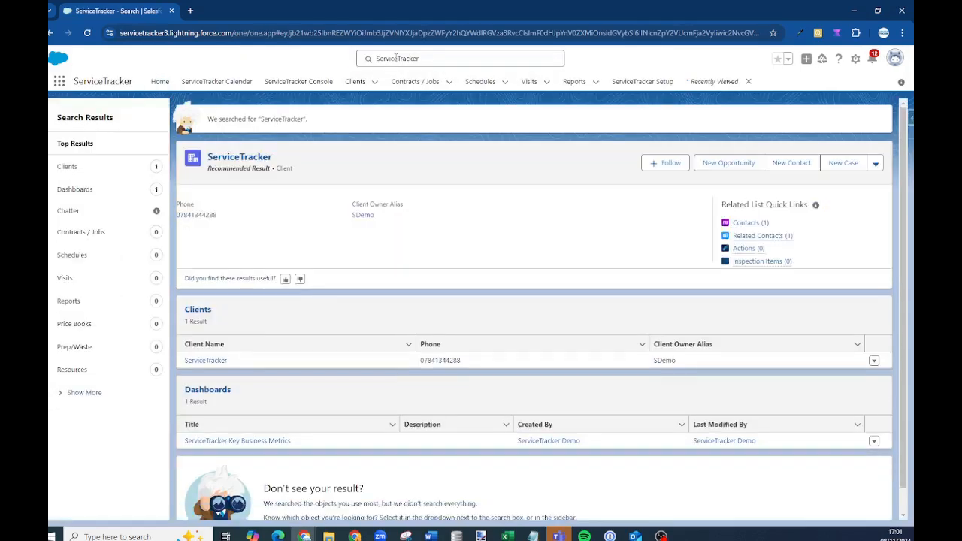
key("ctrl+a")
type("Routine")
key("Return")
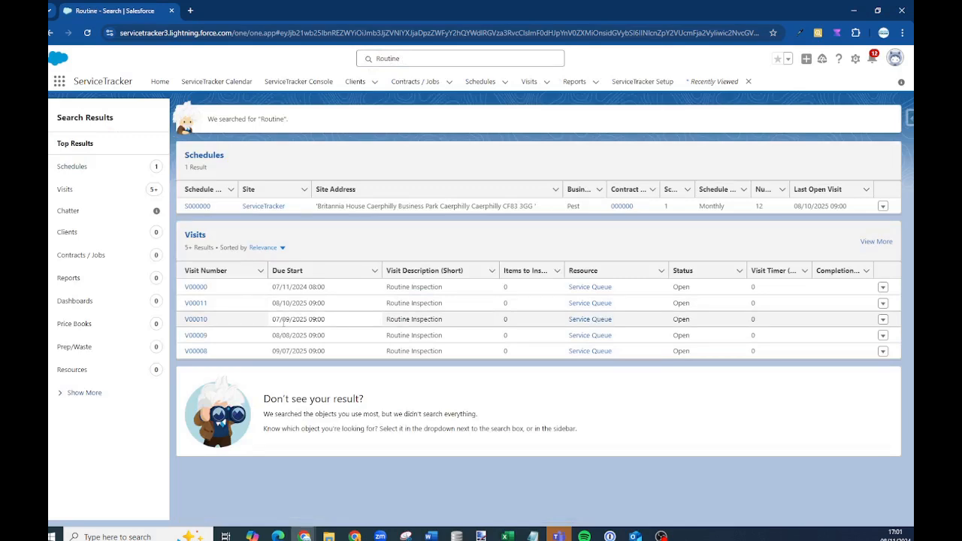
Search for postcode 'CF83*' and open the matching ServiceTracker client record
left_click(393, 59)
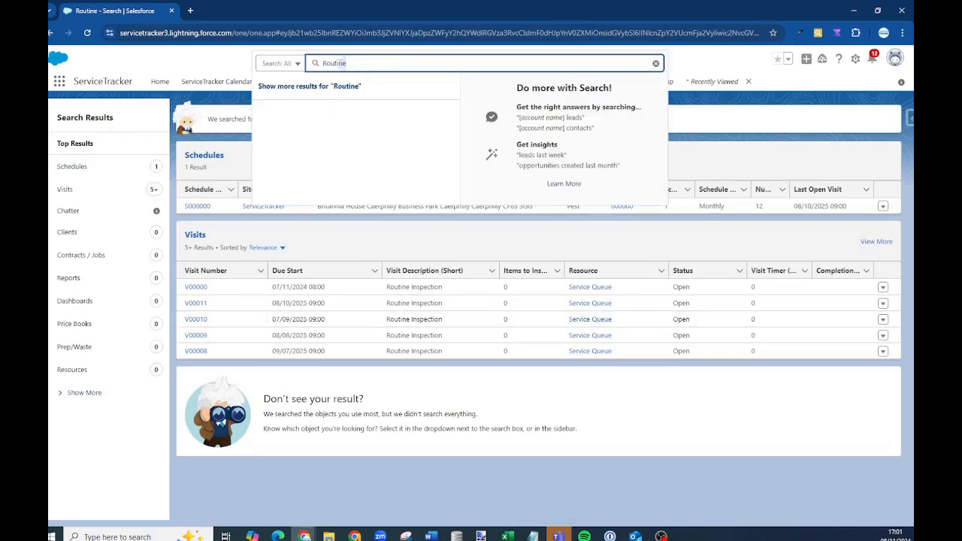
left_click_drag(340, 63, 317, 64)
type("CF83*")
key("Return")
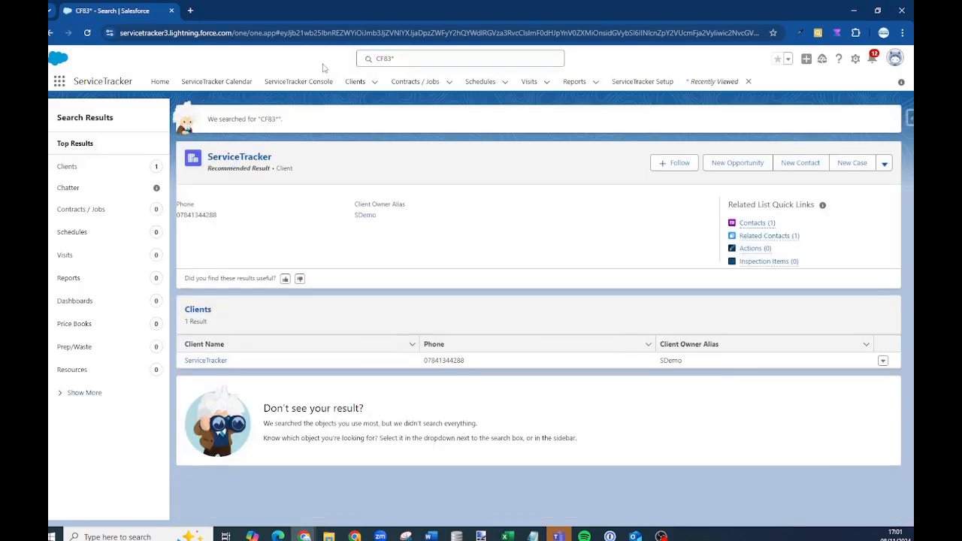
left_click(384, 59)
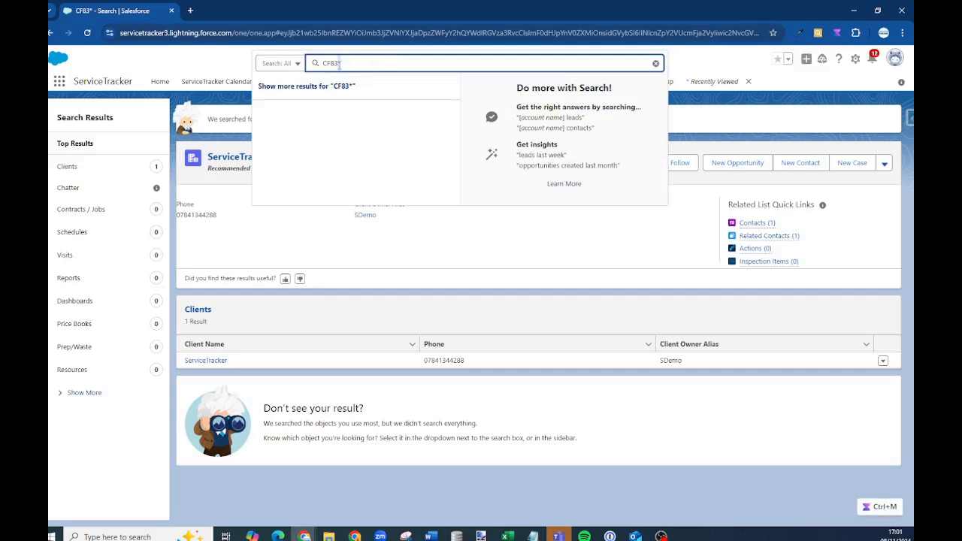
left_click(215, 229)
left_click(236, 159)
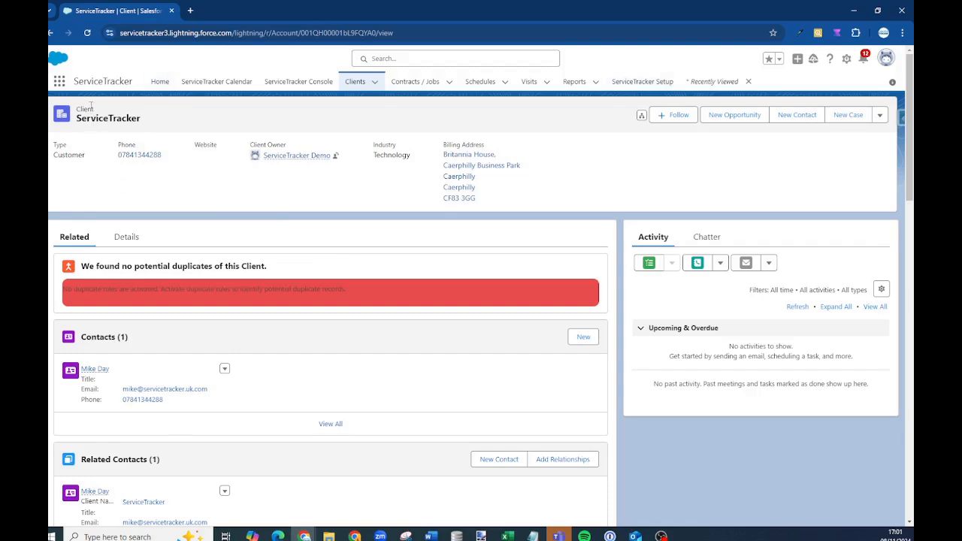
Start a new Client Attachment and list its types, such as Visit Report, Certificate and Invoice
mouse_move(294, 156)
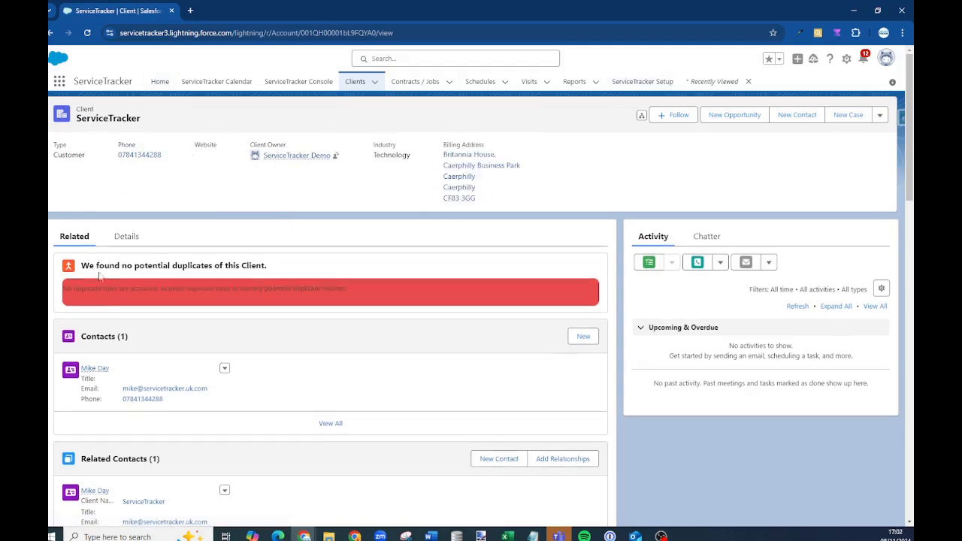
scroll(150, 279, "down", 3)
scroll(150, 280, "down", 2)
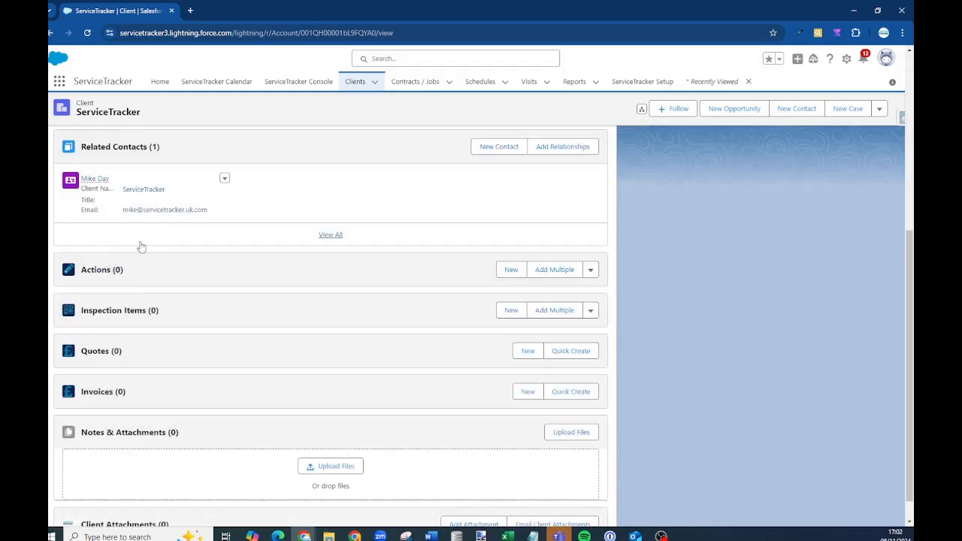
scroll(137, 251, "down", 1)
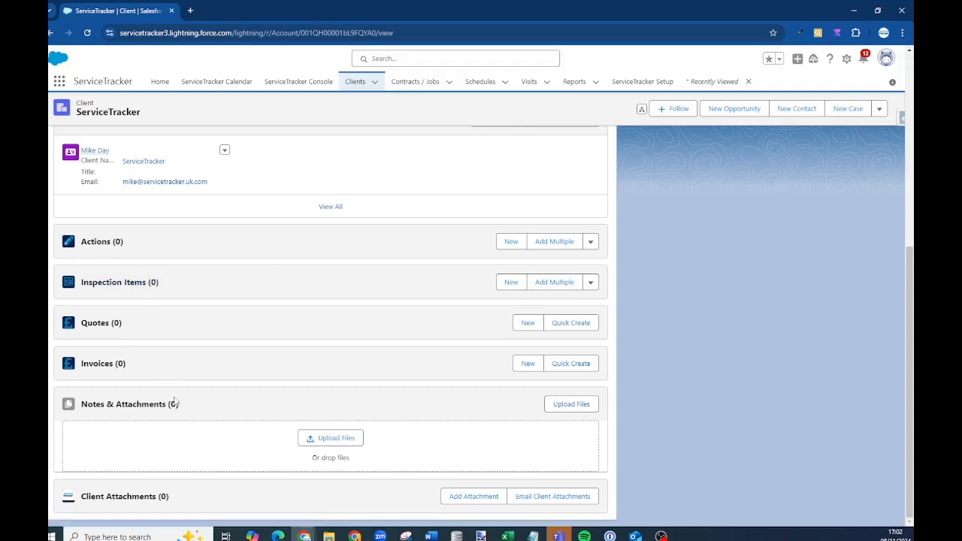
left_click(462, 496)
left_click(417, 209)
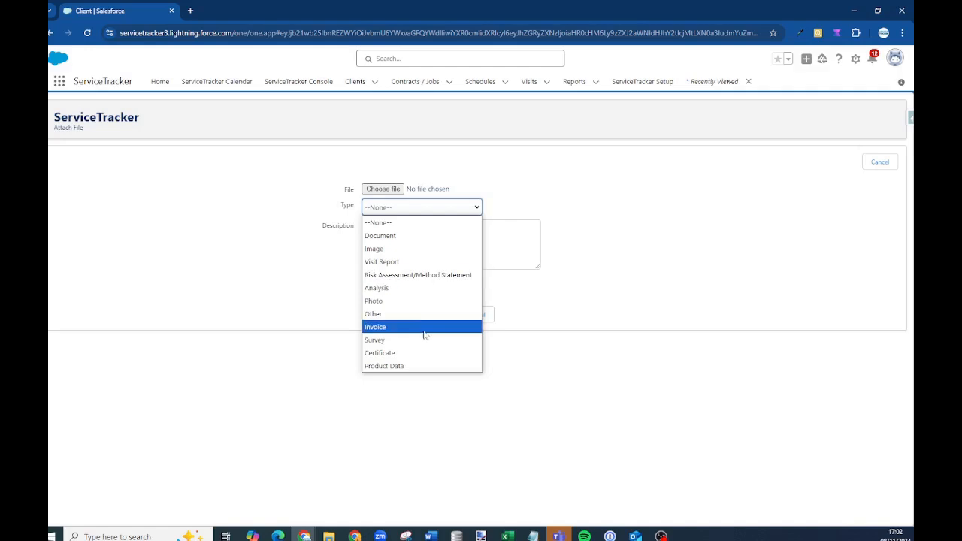
Cancel the Attach File form without attaching anything and return to the top of the client record
left_click(208, 218)
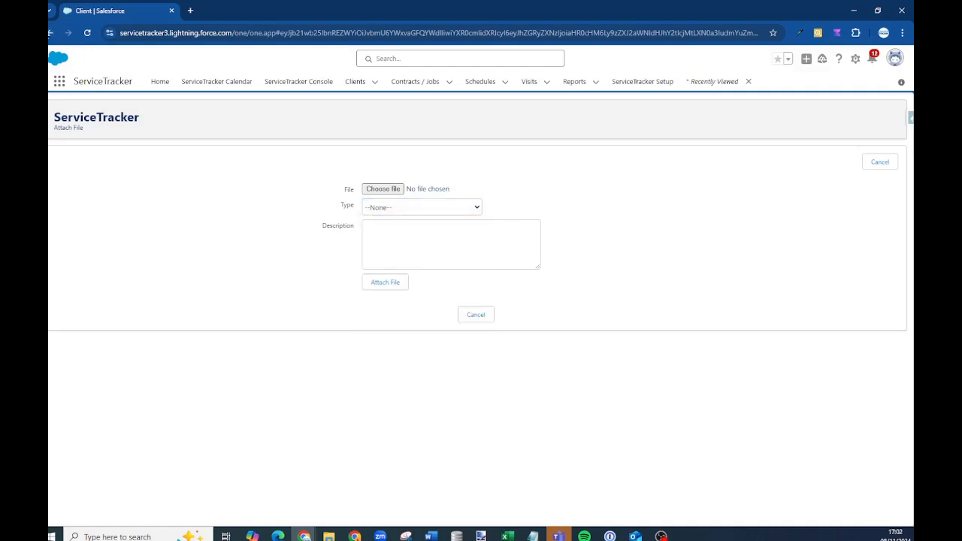
left_click(51, 32)
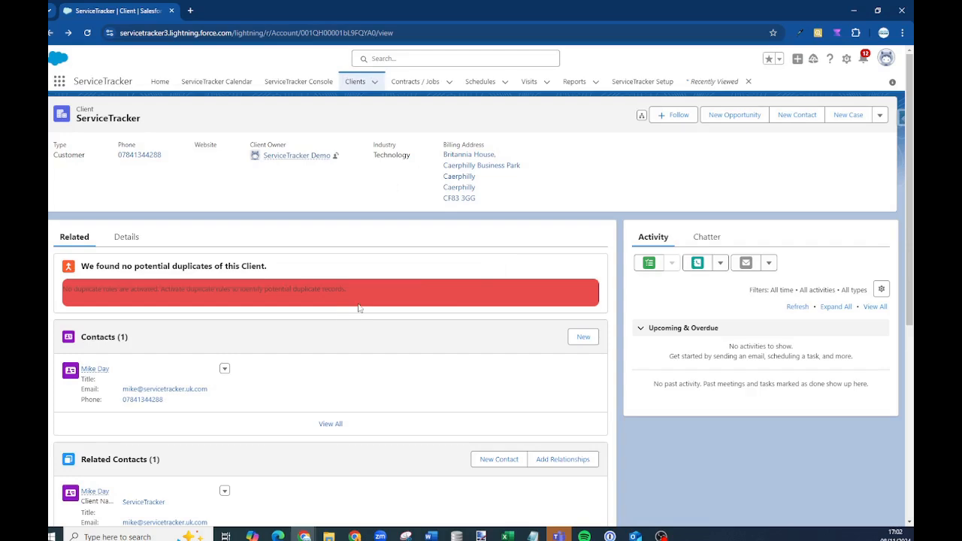
scroll(358, 292, "down", 5)
scroll(329, 408, "up", 4)
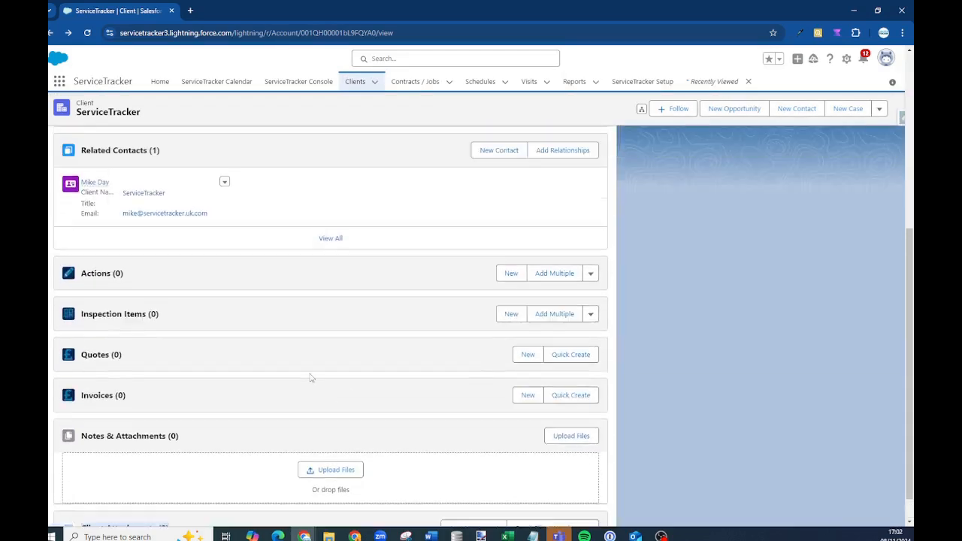
scroll(303, 359, "up", 2)
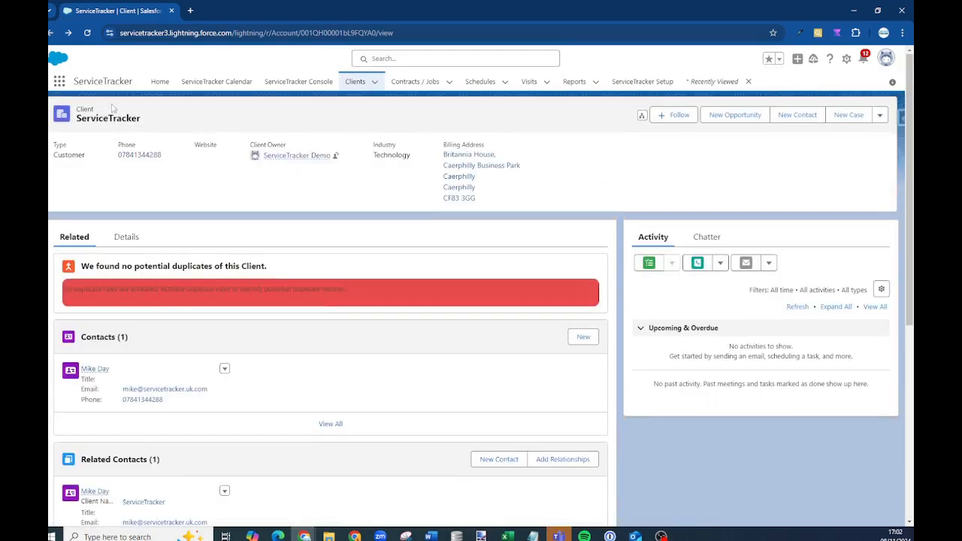
Browse the client's Details, Schedules, Visits, Actions and Alerts tabs
left_click(127, 238)
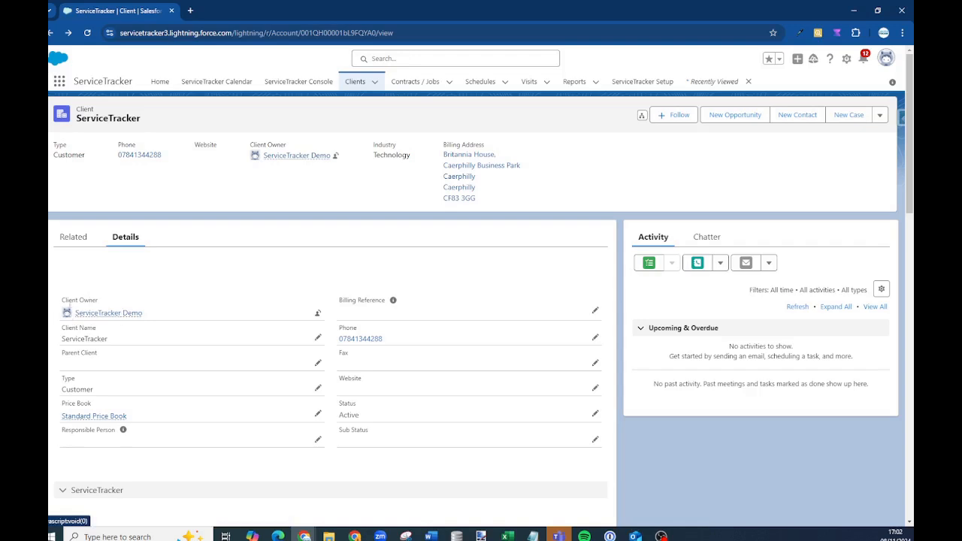
scroll(355, 290, "down", 2)
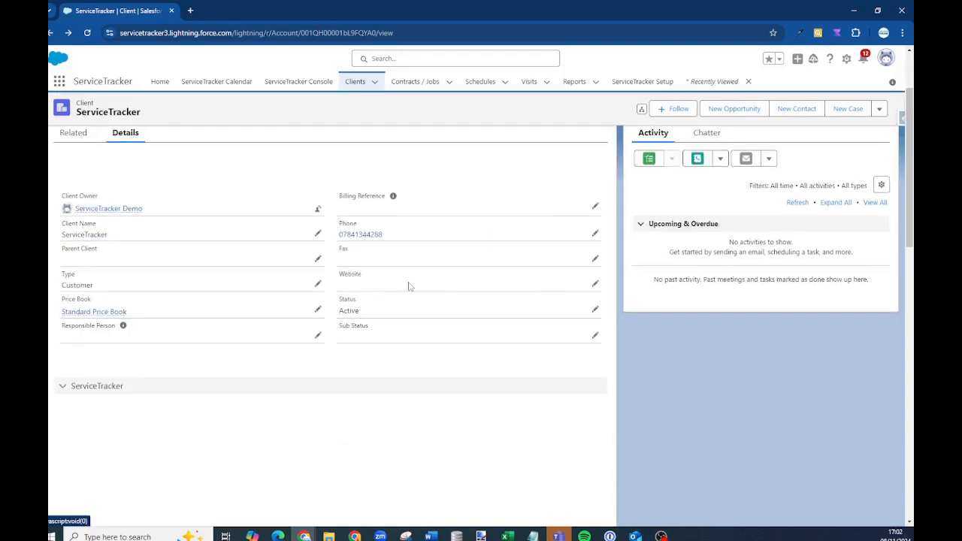
scroll(408, 283, "down", 2)
scroll(459, 295, "down", 1)
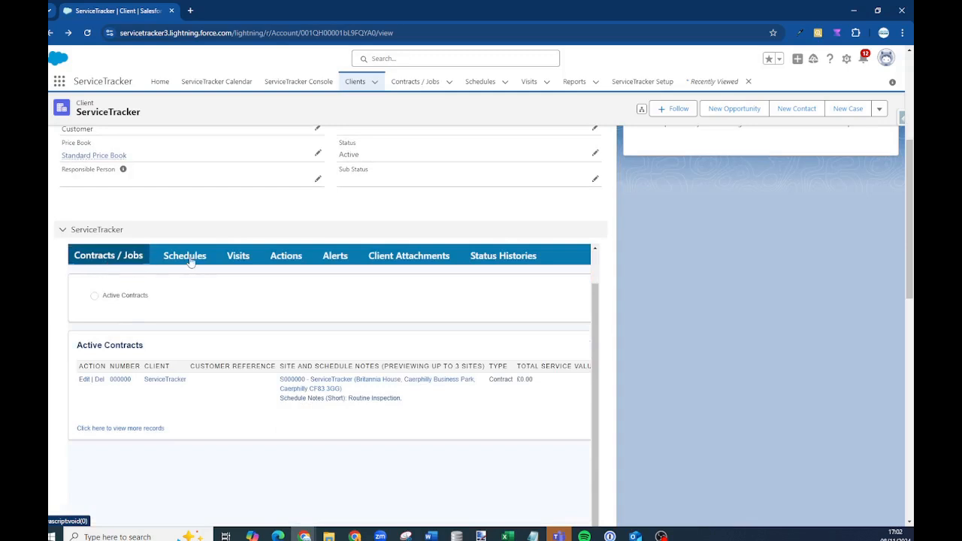
left_click(188, 257)
left_click(238, 257)
left_click(290, 257)
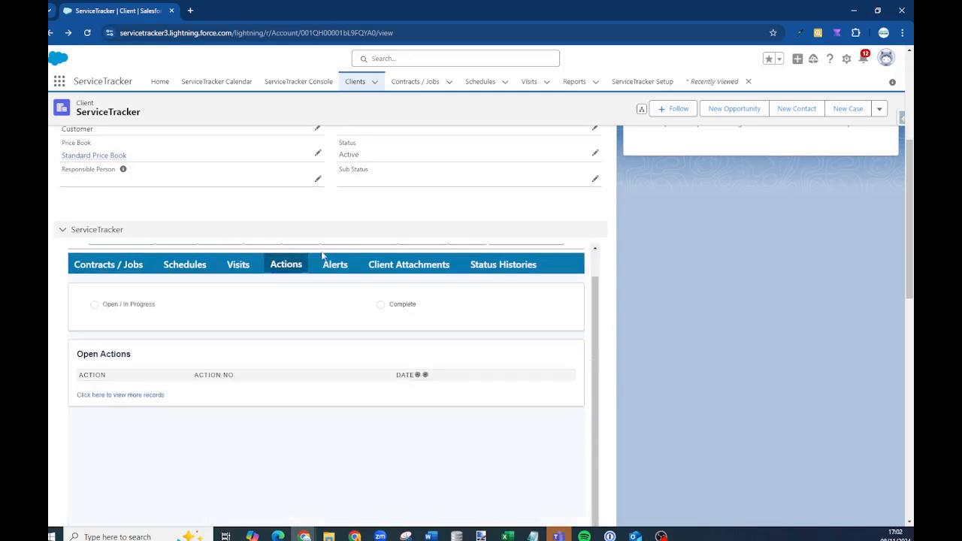
left_click(334, 265)
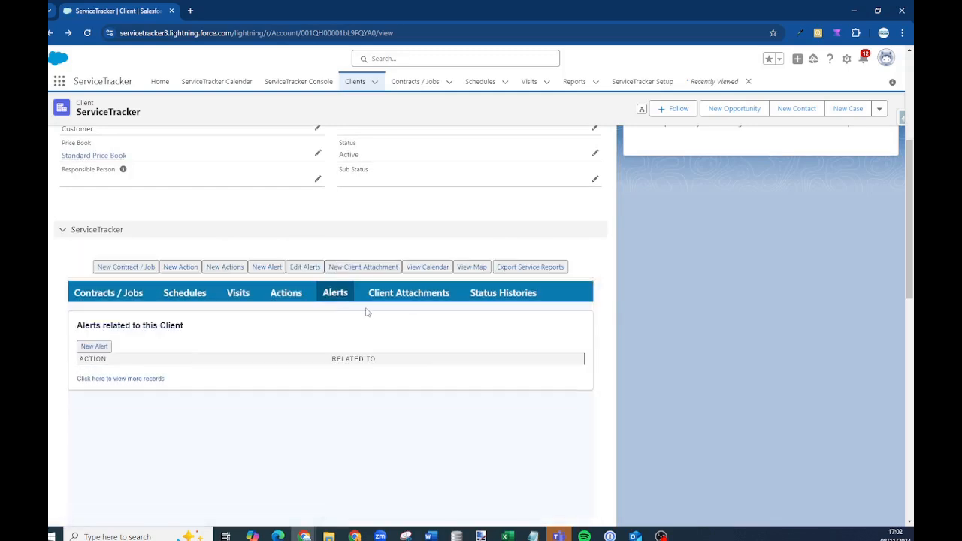
Show Client Attachments with Filter by at --None--, then open the billing address in Google Maps
left_click(409, 297)
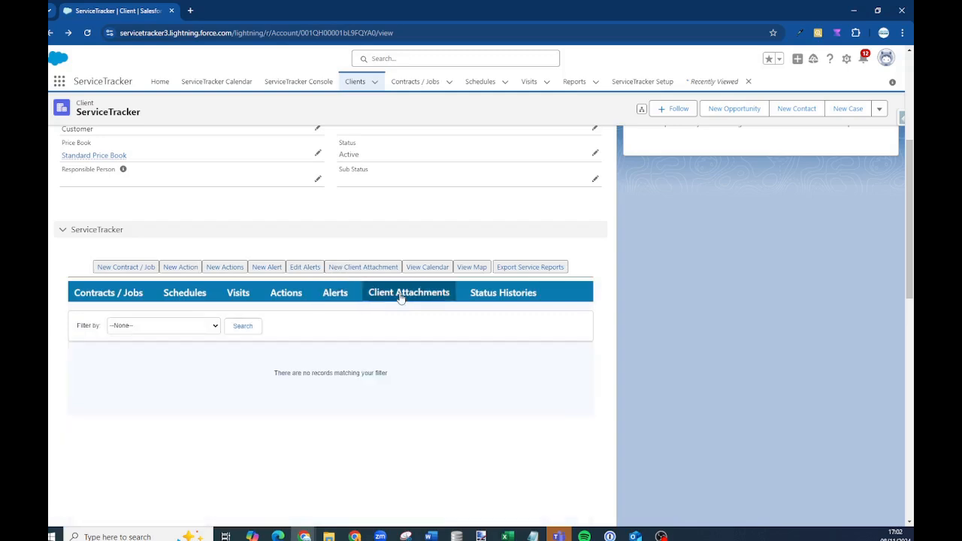
left_click(147, 327)
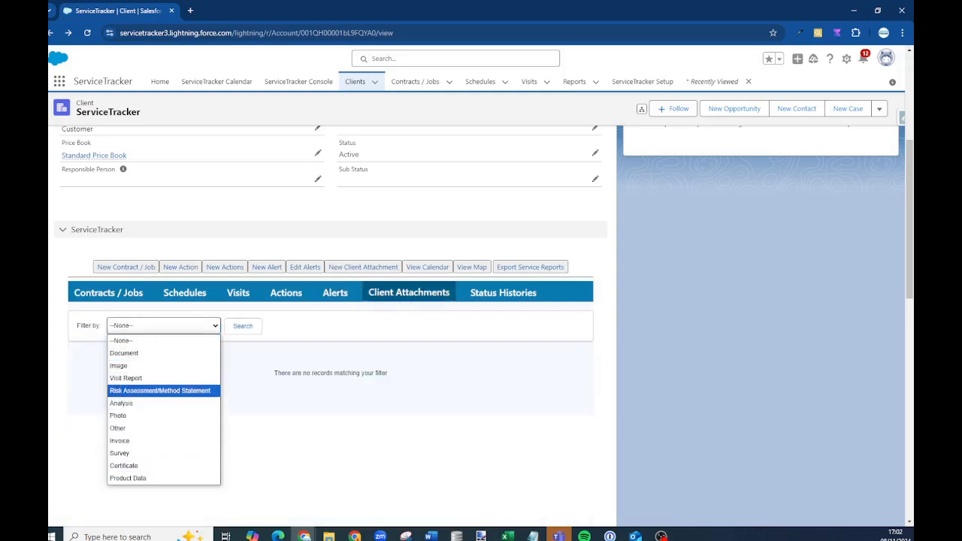
scroll(89, 152, "down", 5)
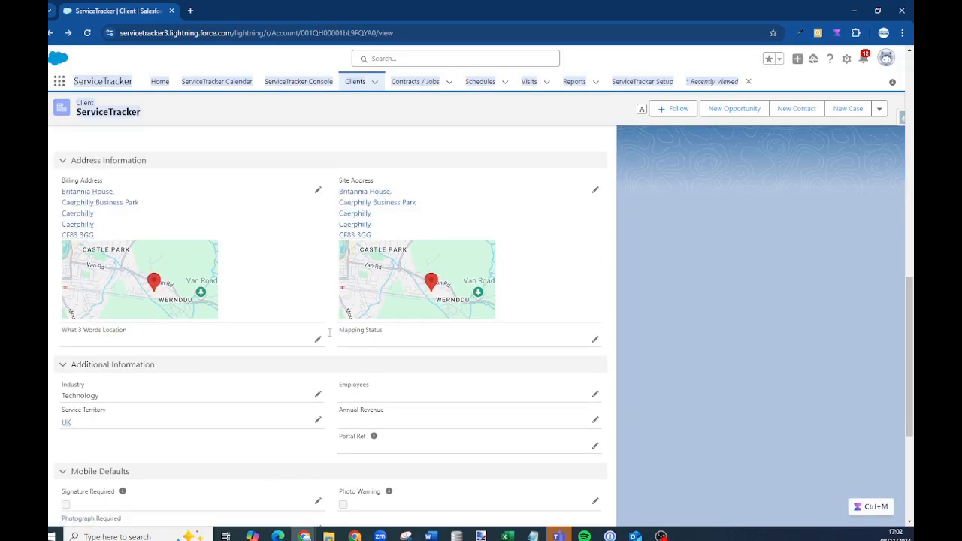
left_click(166, 279)
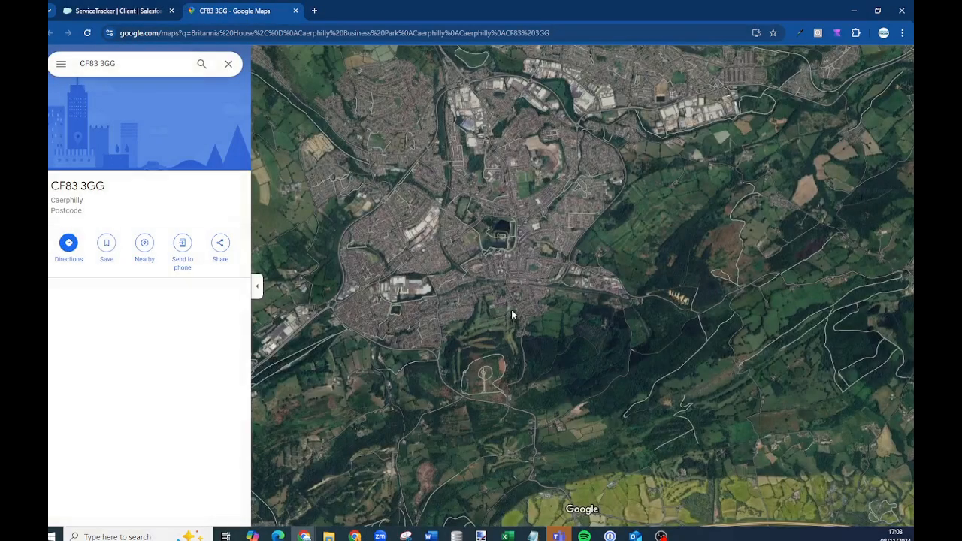
Measure around the CF83 3GG building in Google Maps (128.02 m total), then close the map tab
scroll(596, 291, "up", 7)
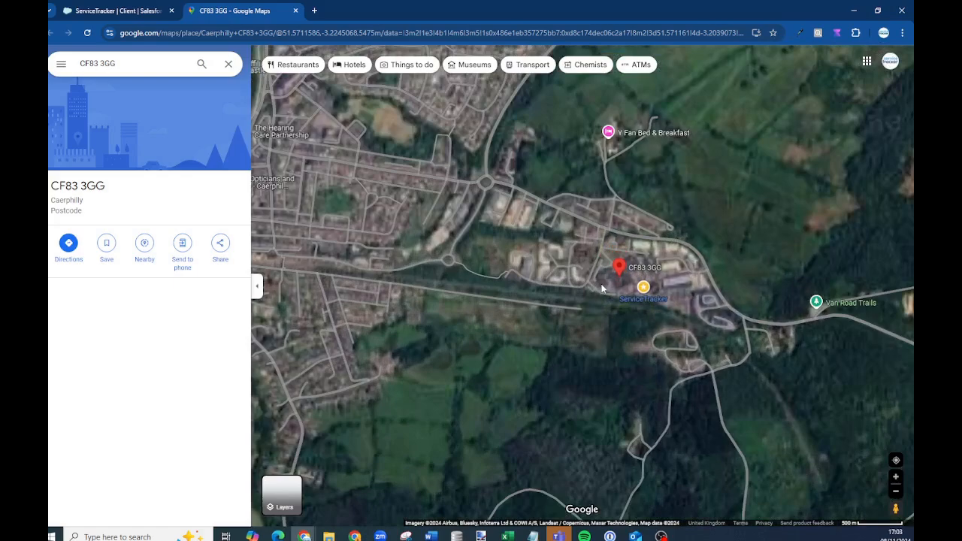
scroll(686, 272, "up", 2)
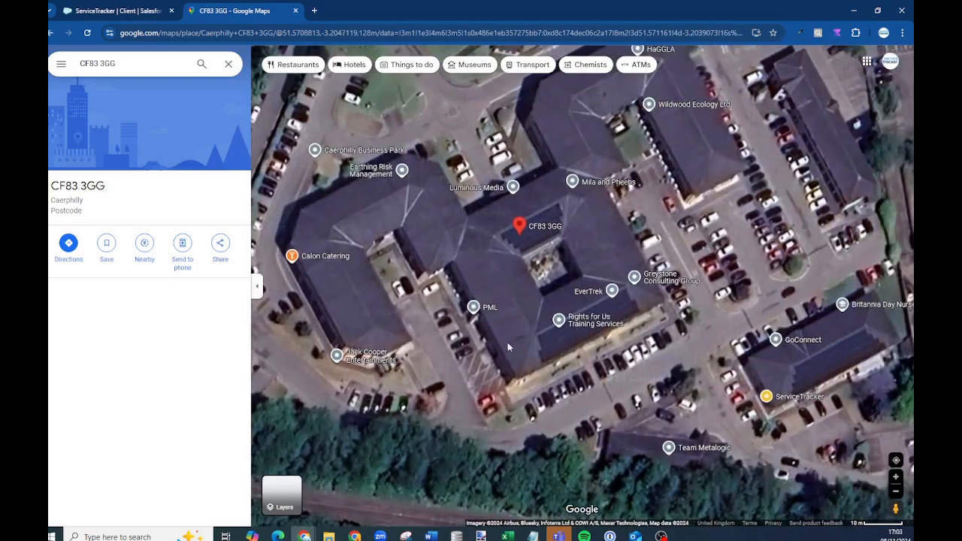
right_click(488, 240)
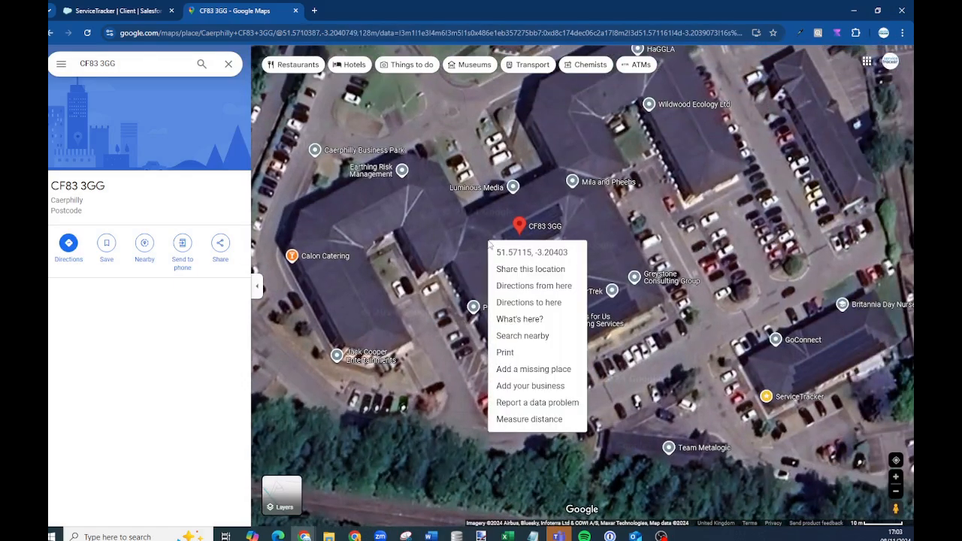
left_click(530, 417)
left_click(454, 267)
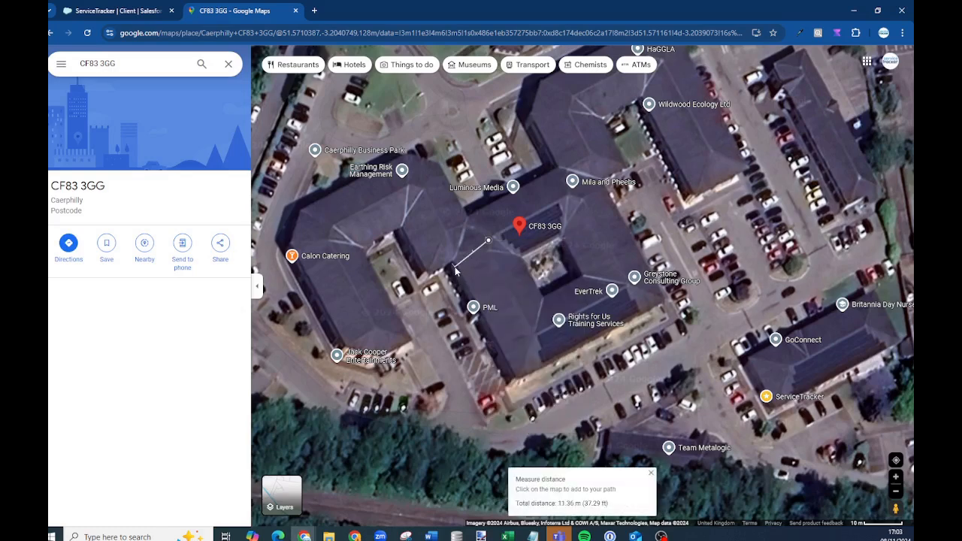
left_click_drag(487, 241, 511, 380)
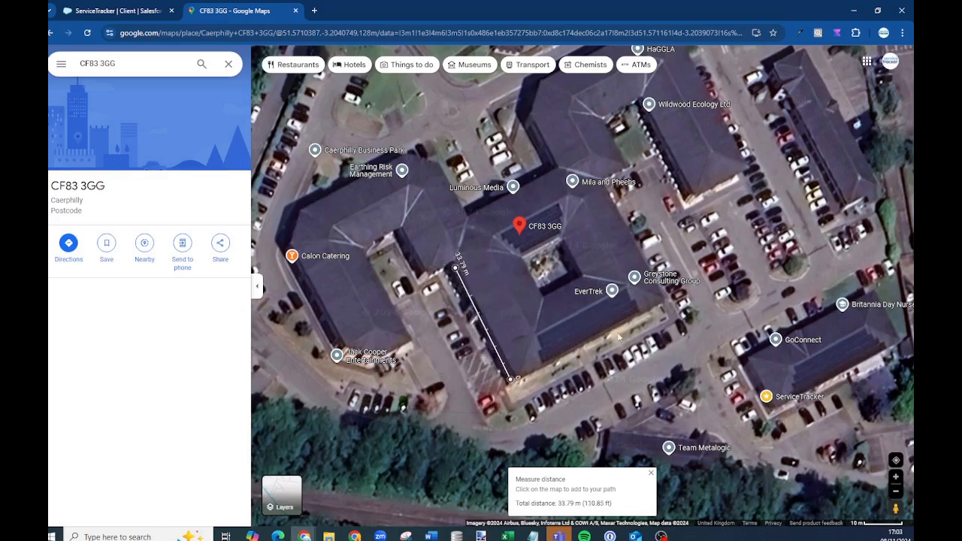
left_click(660, 302)
left_click(577, 184)
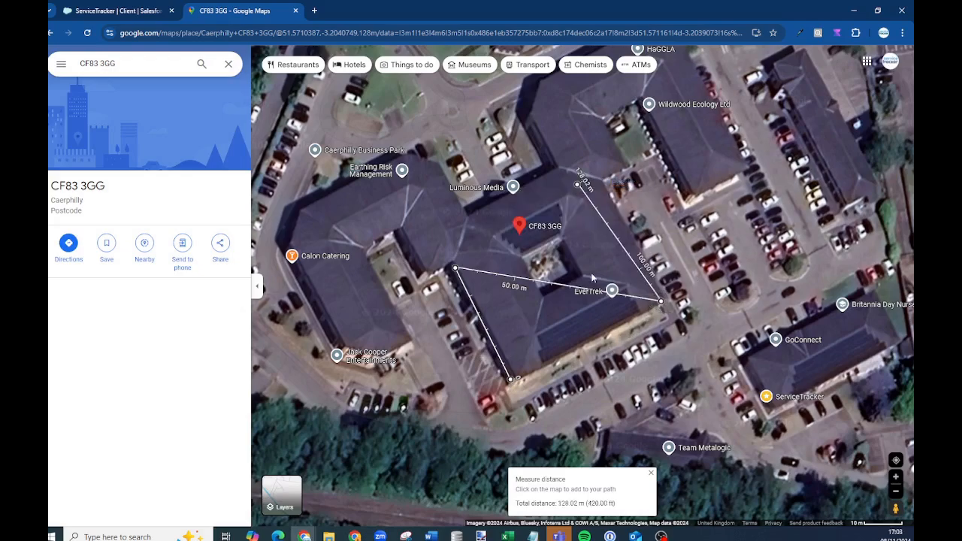
left_click(296, 11)
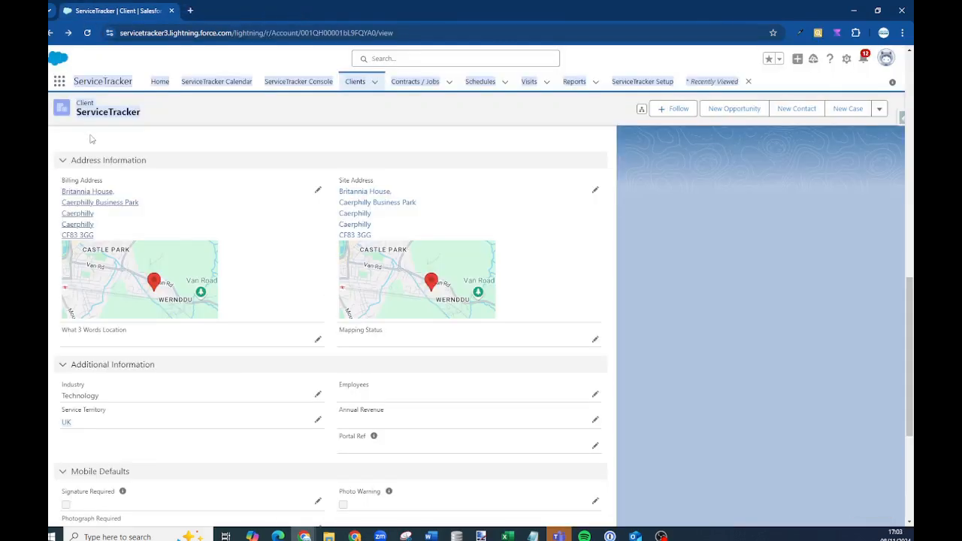
Review the client's Details, then open the Related tab: no duplicates, one contact, one related contact
scroll(243, 286, "down", 4)
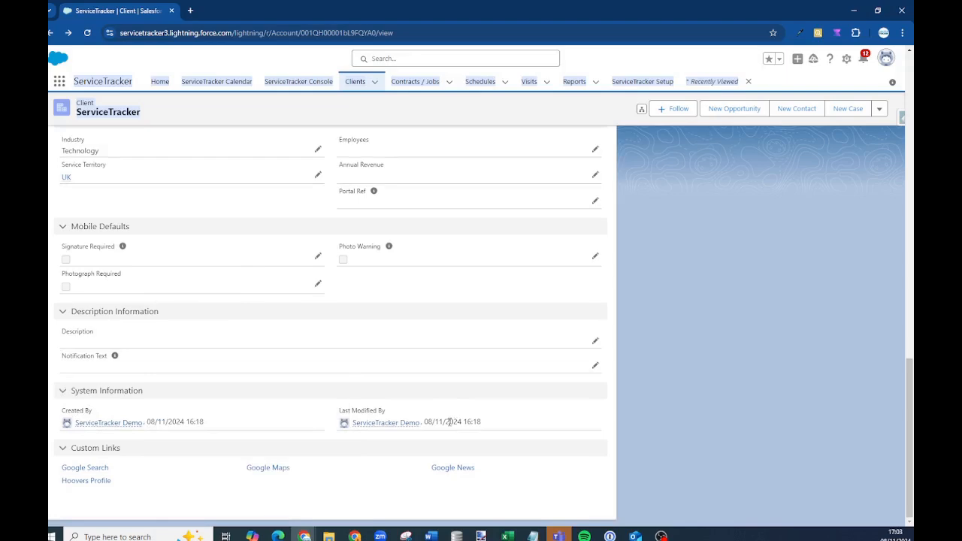
scroll(850, 338, "up", 8)
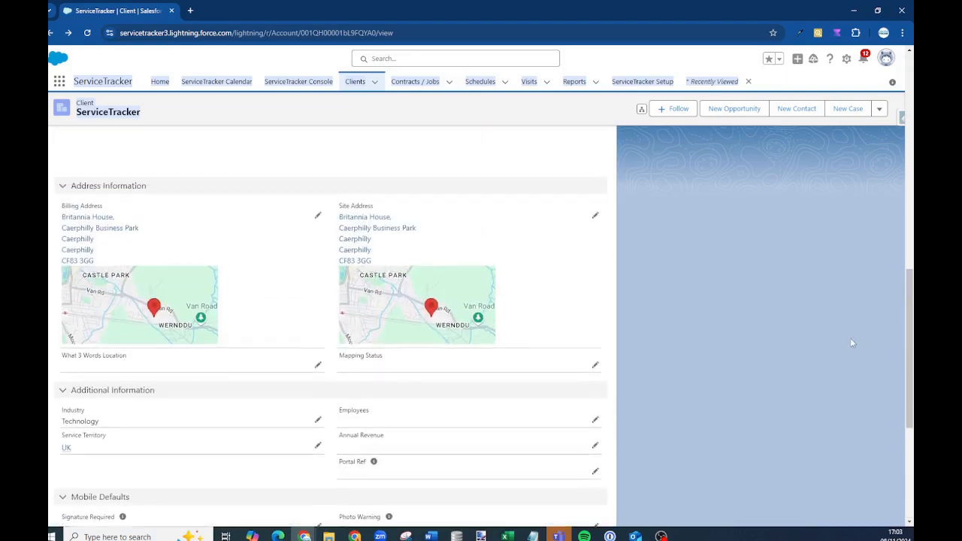
scroll(851, 342, "up", 3)
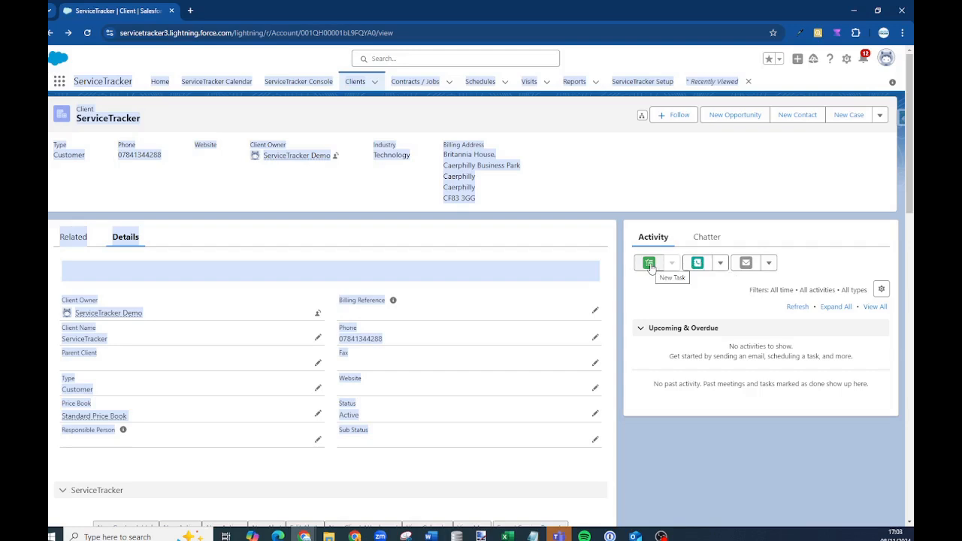
left_click(412, 214)
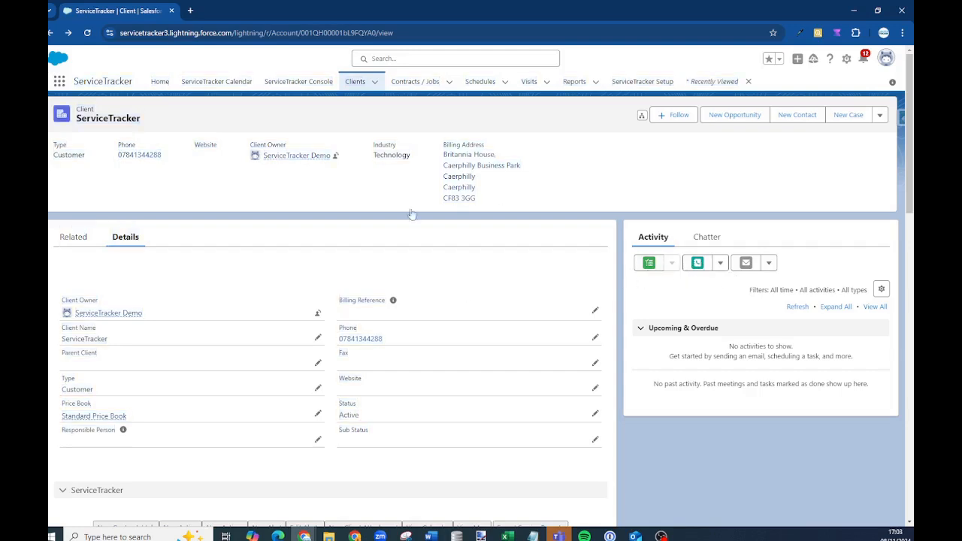
scroll(126, 360, "down", 5)
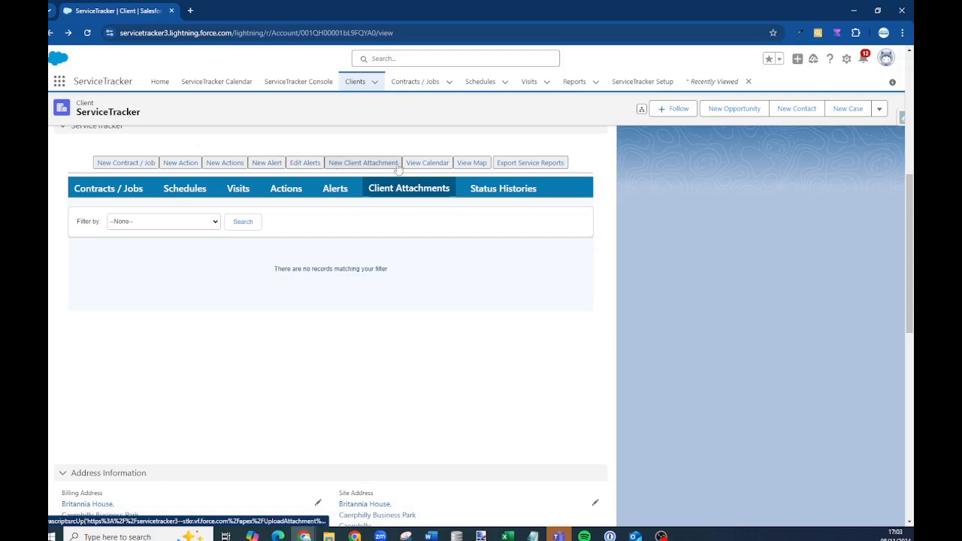
scroll(698, 218, "up", 4)
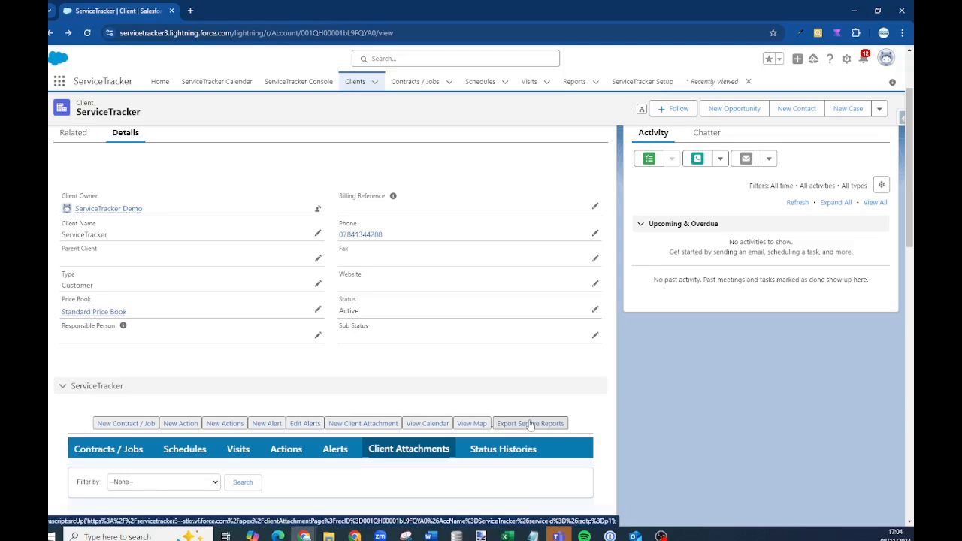
scroll(530, 425, "up", 2)
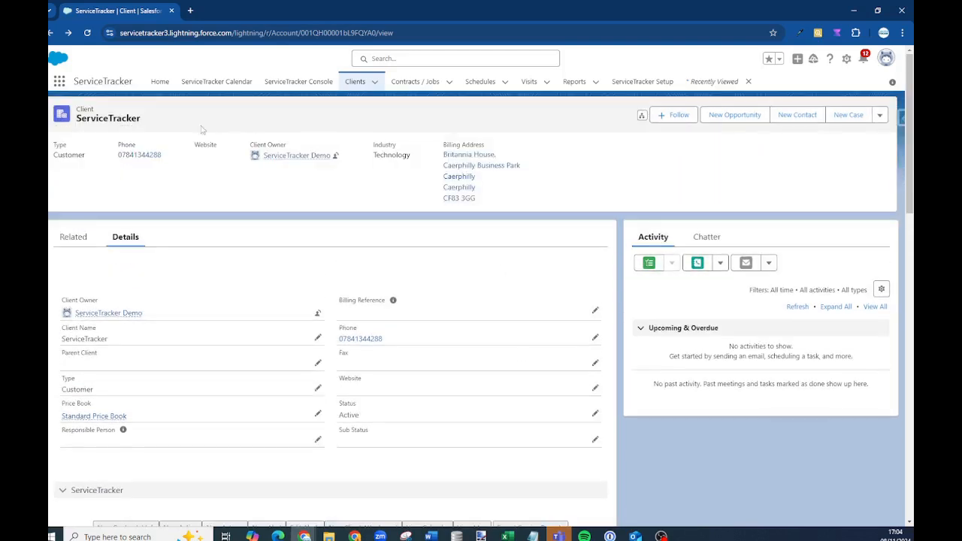
left_click(74, 237)
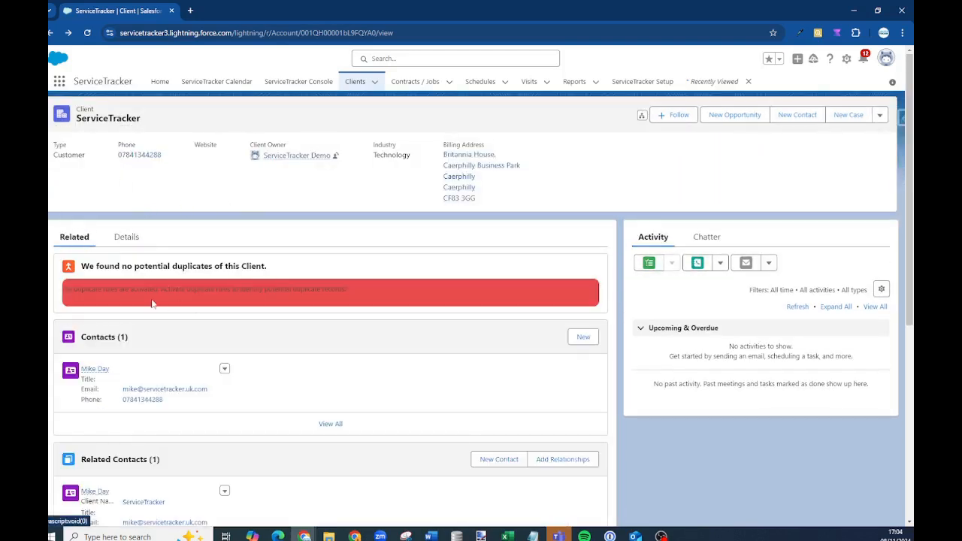
scroll(152, 302, "down", 2)
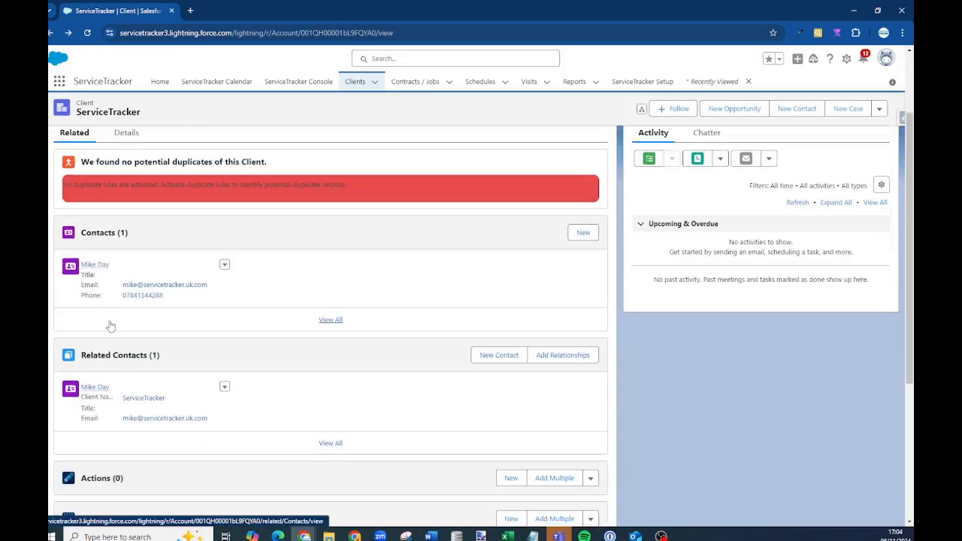
Review the client contact's details with its Caerphilly mailing address, then go to Contracts / Jobs
left_click(96, 265)
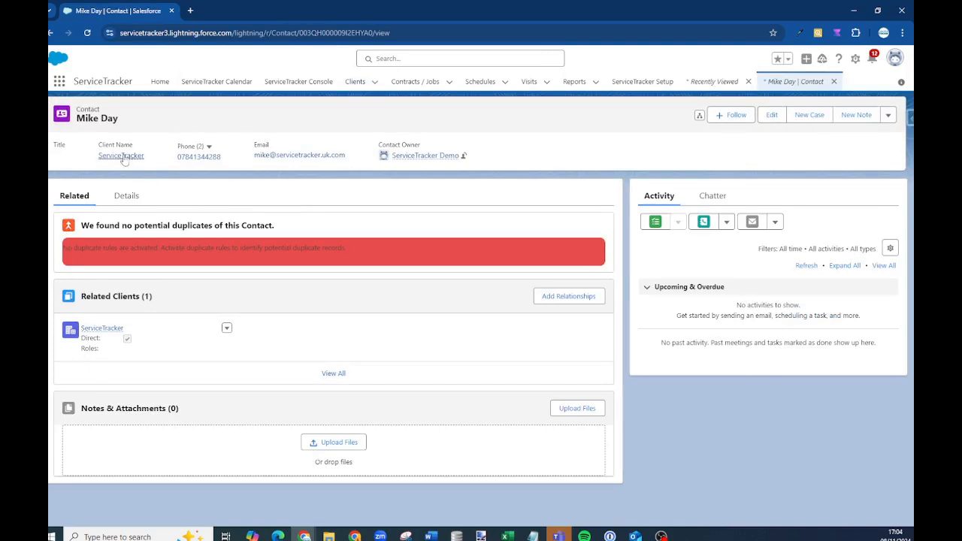
mouse_move(121, 156)
left_click(122, 196)
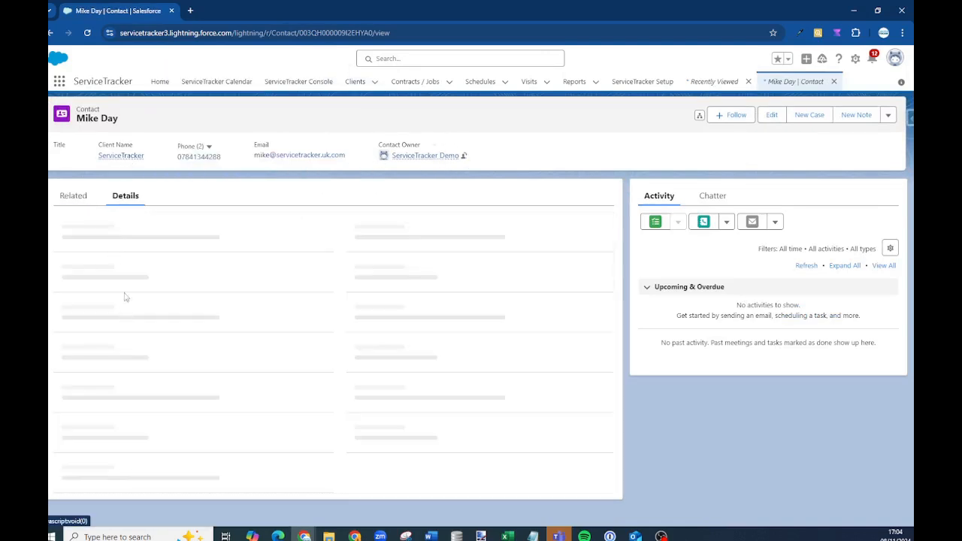
scroll(139, 395, "down", 4)
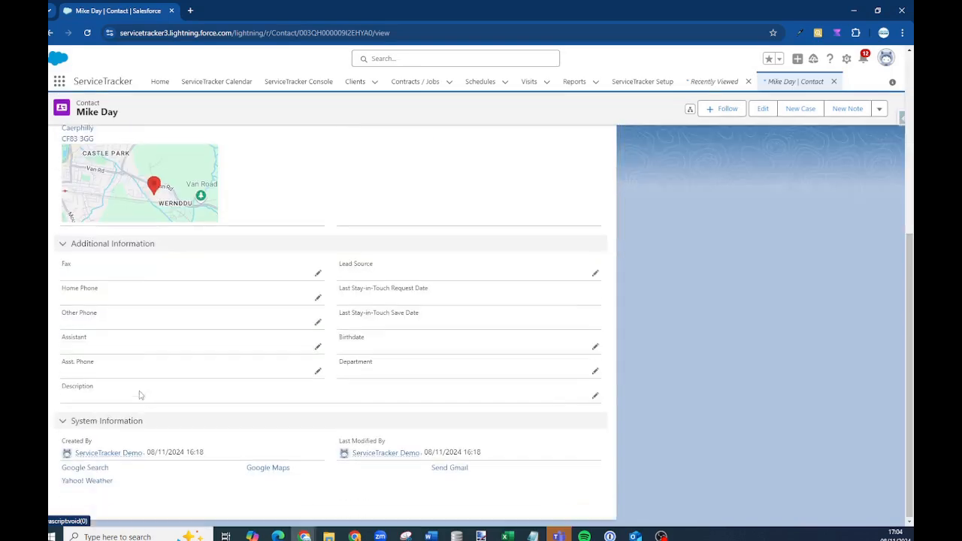
scroll(139, 410, "up", 4)
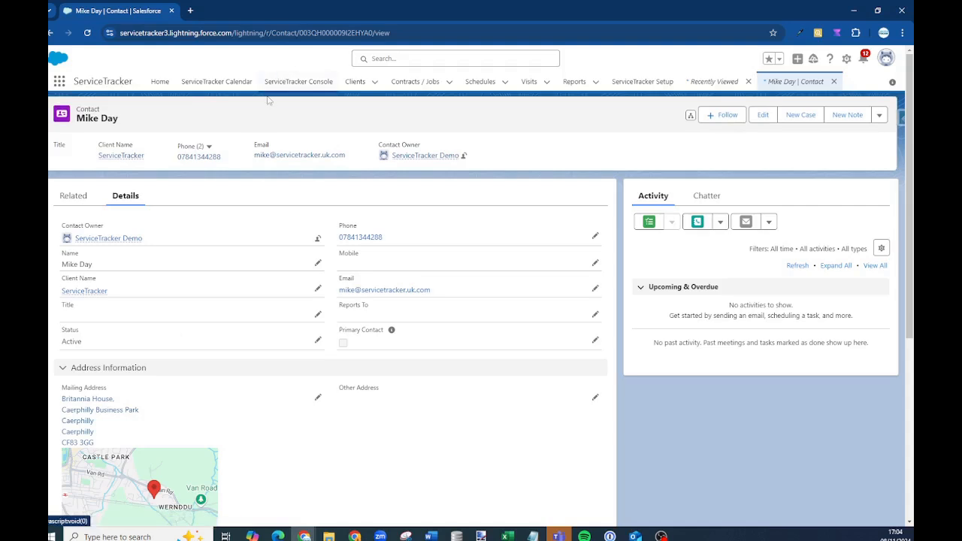
left_click(400, 84)
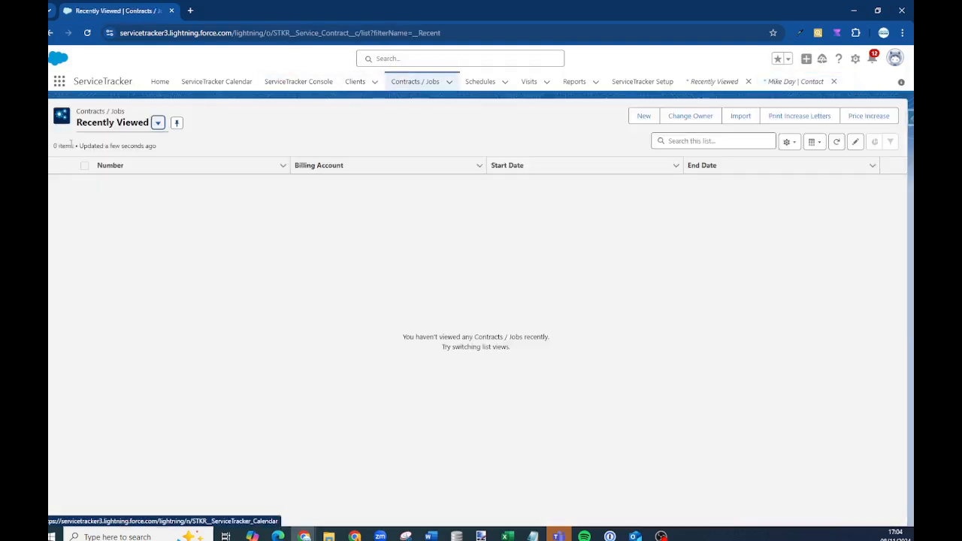
Switch the list view to all contracts and jobs and open contract 000000
left_click(158, 122)
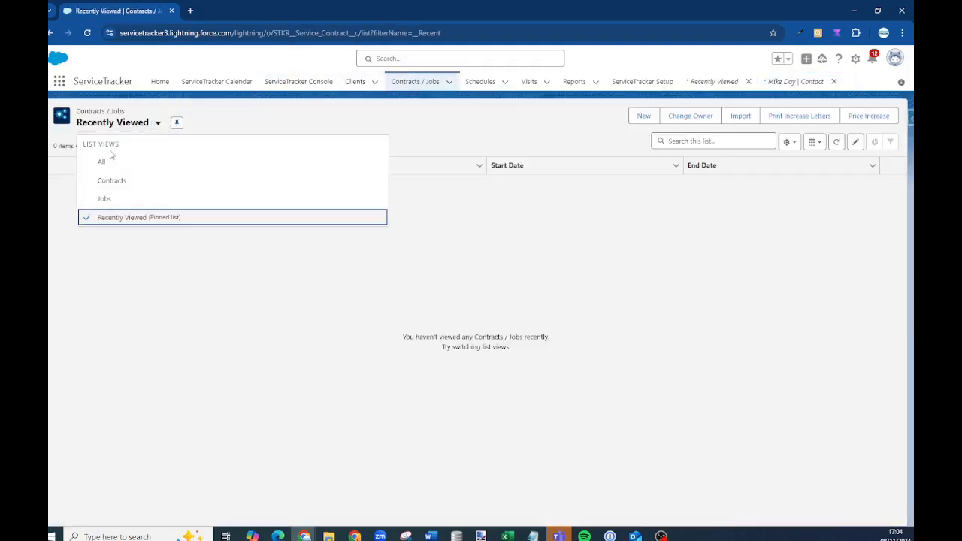
left_click(102, 163)
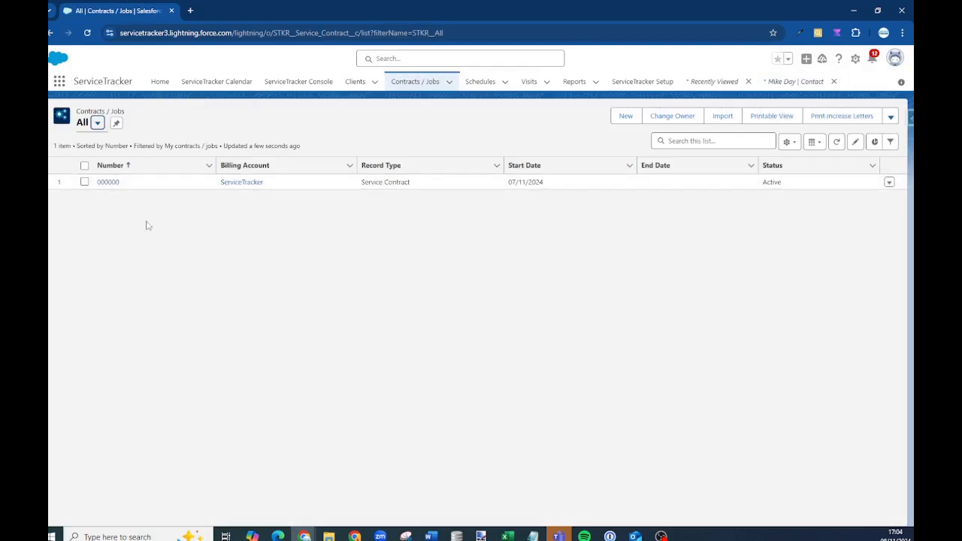
left_click(108, 183)
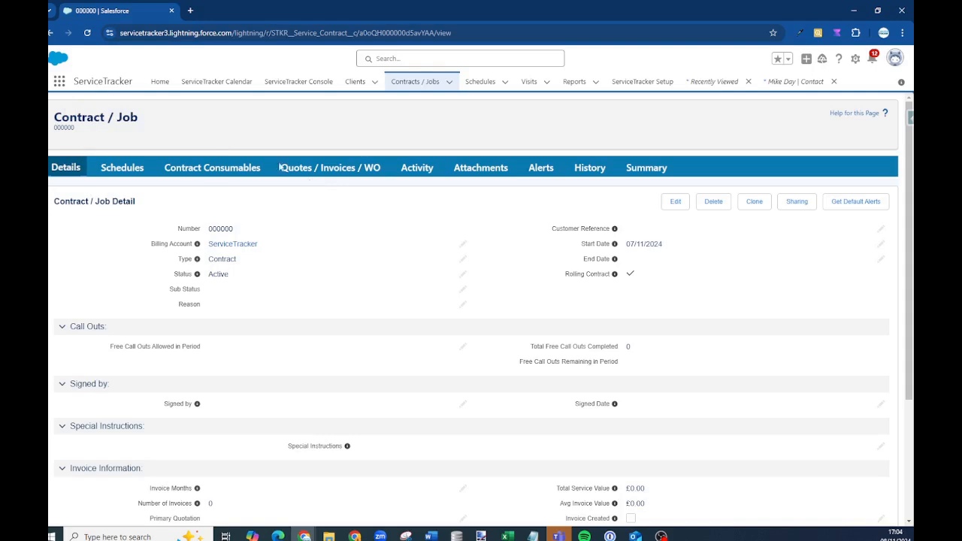
Review contract 000000's Schedules, Quotes, Activity, Attachments, Alerts, History and Summary tabs, then open Schedules
left_click(116, 171)
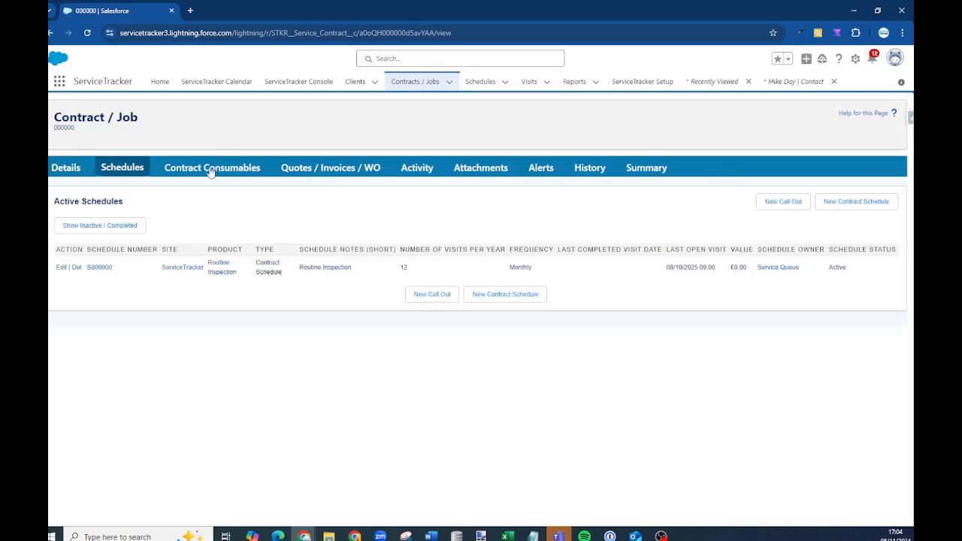
left_click(298, 169)
left_click(412, 170)
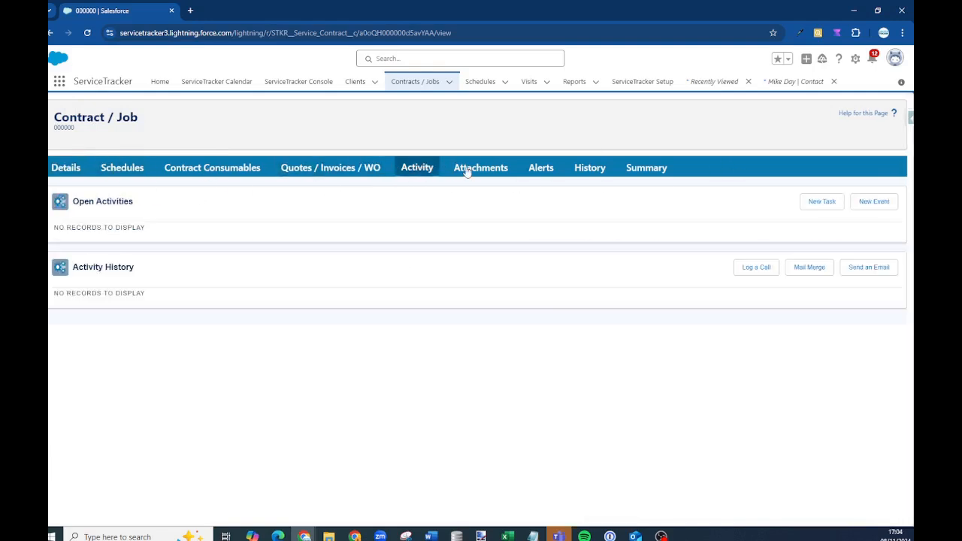
left_click(481, 171)
left_click(530, 172)
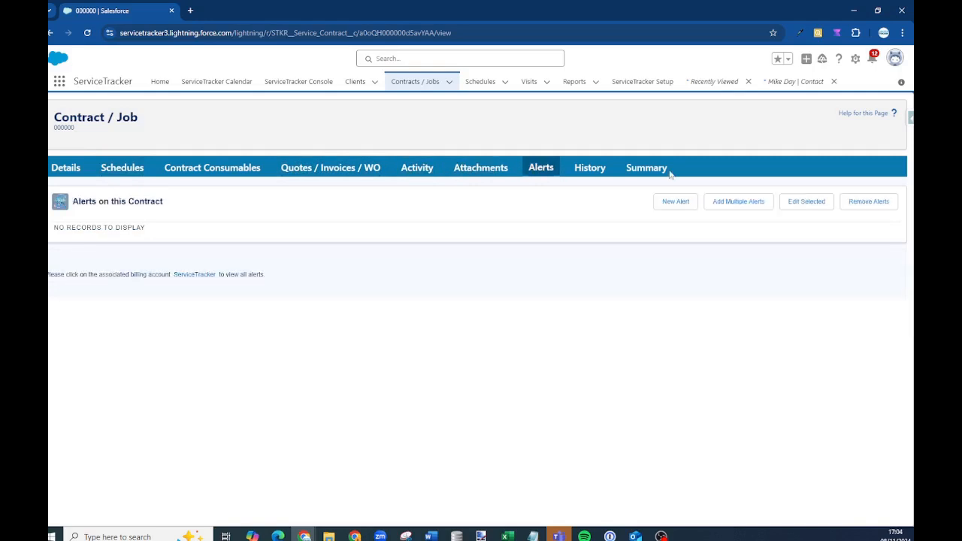
left_click(591, 169)
left_click(650, 170)
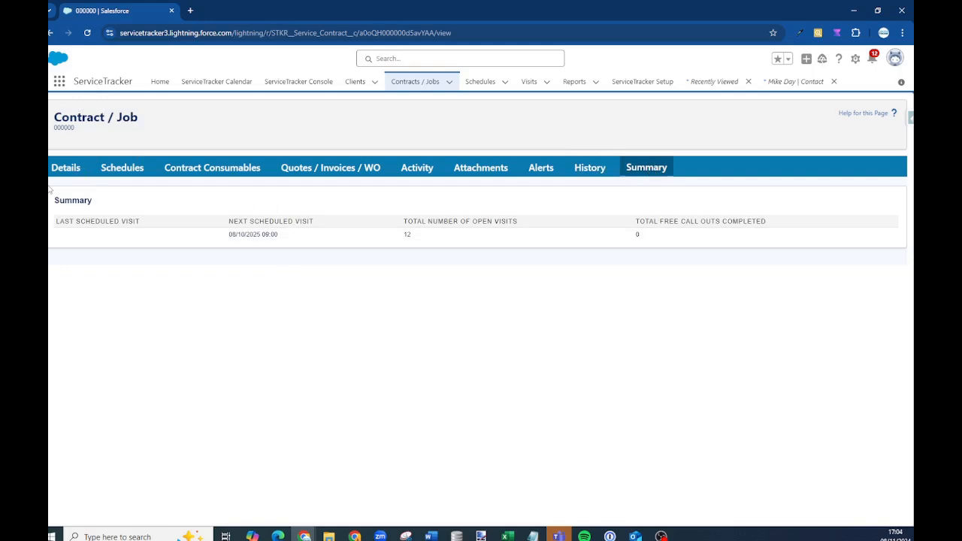
left_click(480, 81)
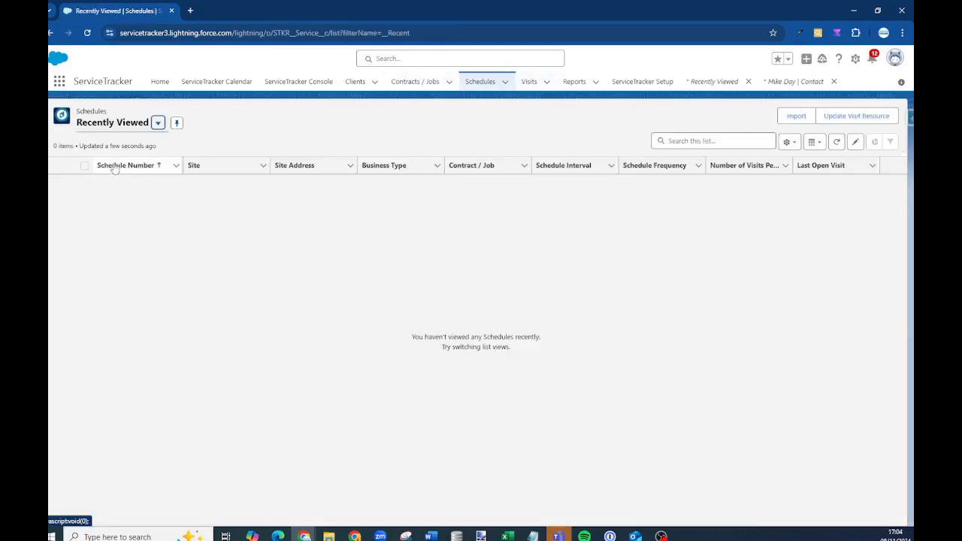
Switch the Schedules list view from All Schedules to Contract Schedules
left_click(158, 123)
left_click(103, 165)
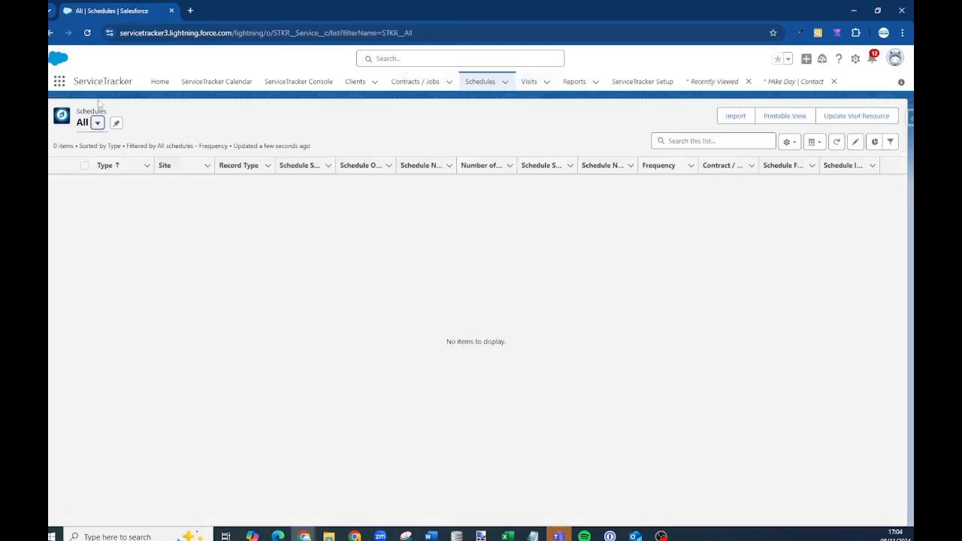
left_click(97, 122)
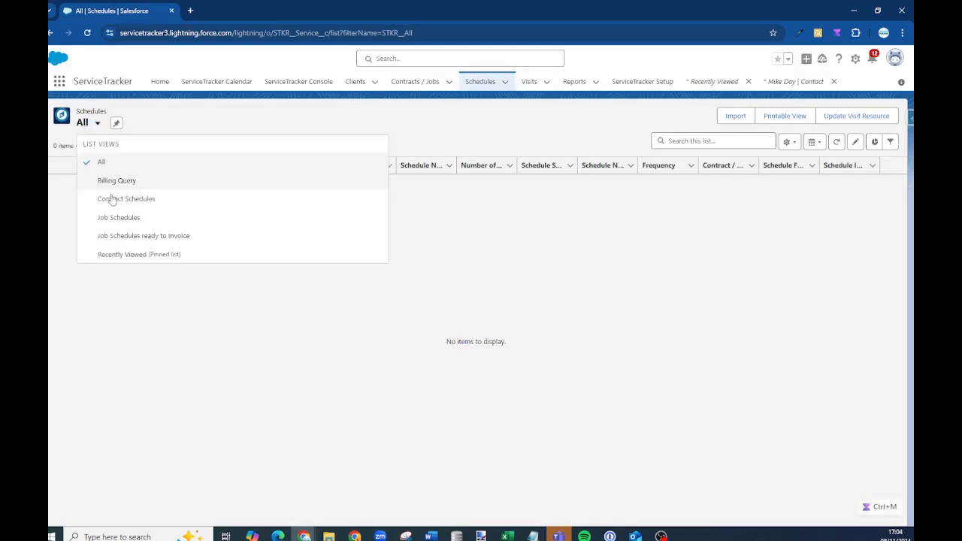
left_click(125, 198)
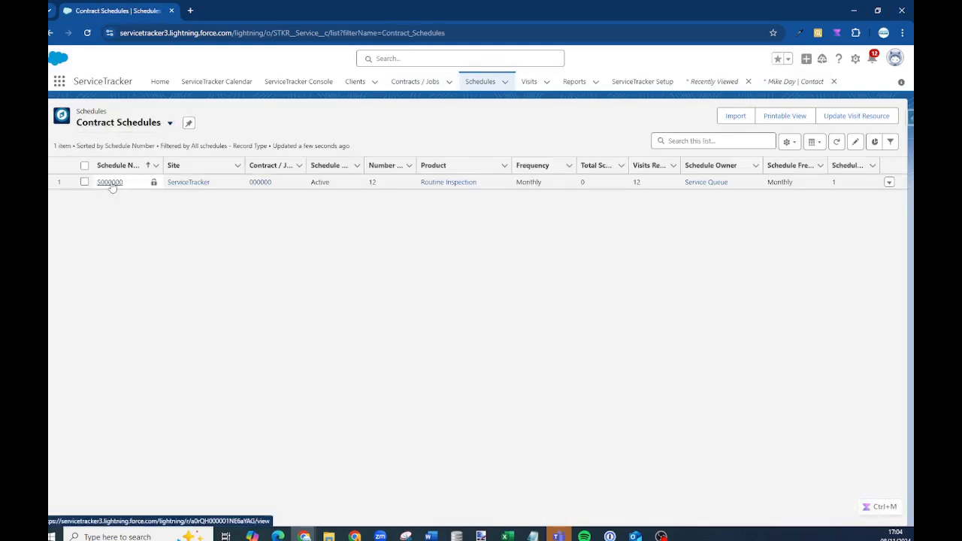
Open schedule S000000, check its related Routine Inspection visits, then go to Visits
left_click(107, 183)
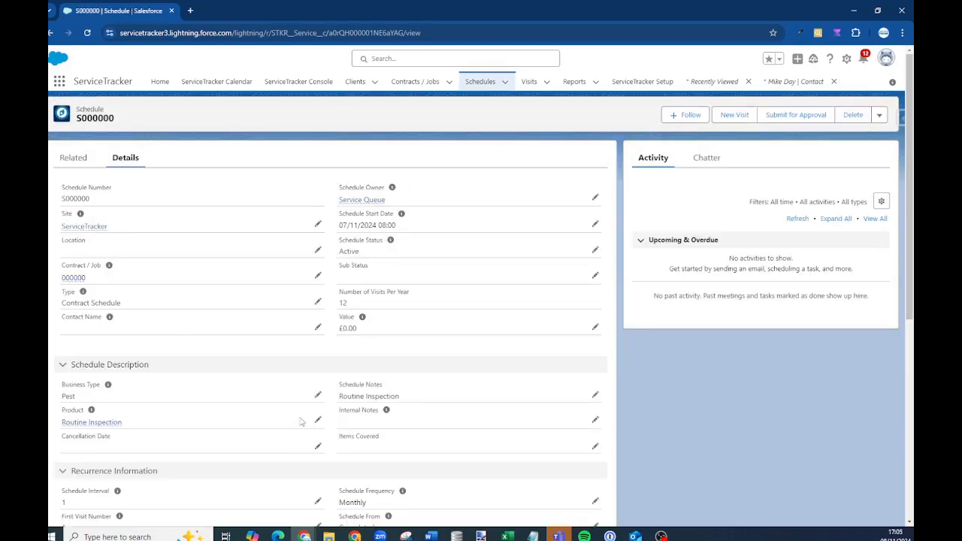
scroll(300, 421, "down", 5)
scroll(174, 208, "up", 5)
left_click(75, 159)
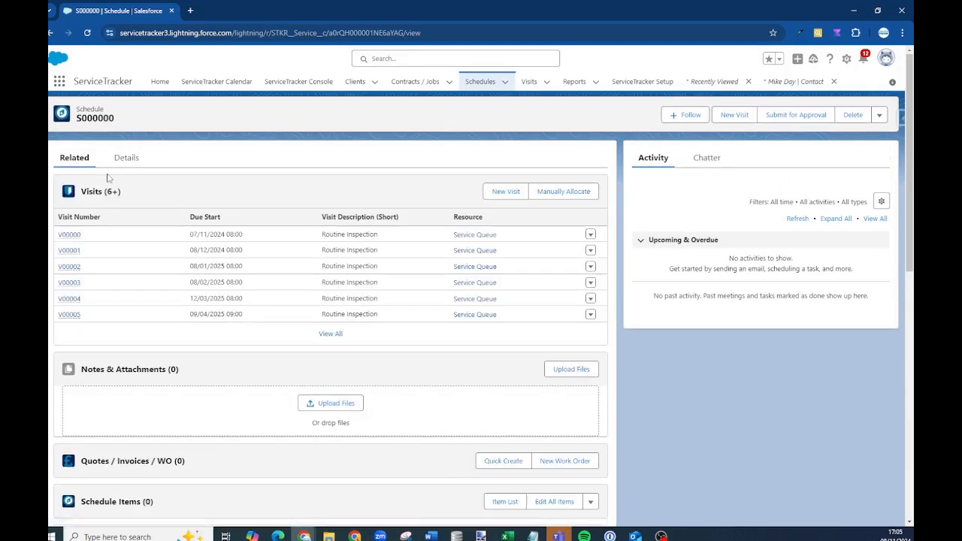
left_click(529, 81)
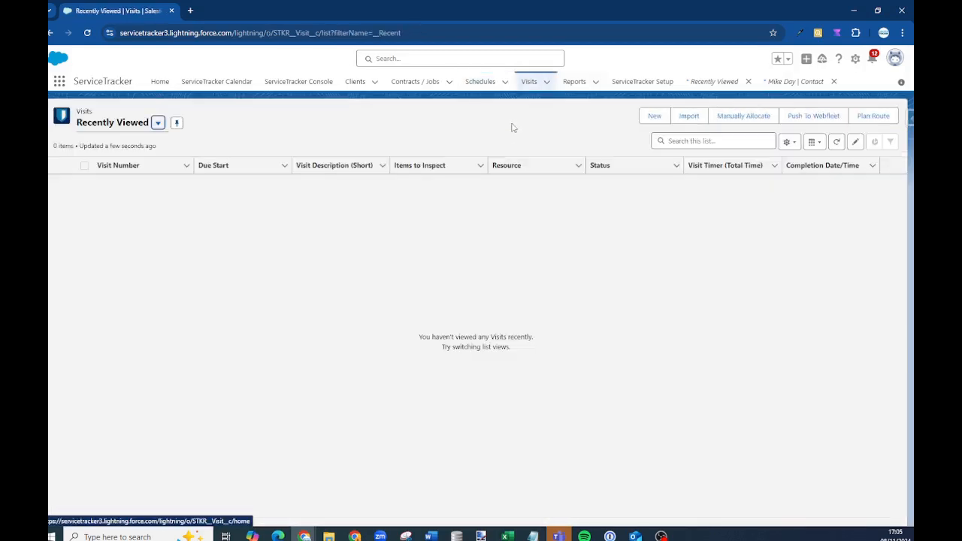
Show the All Visits list view and open visit V00000
left_click(158, 123)
left_click(109, 162)
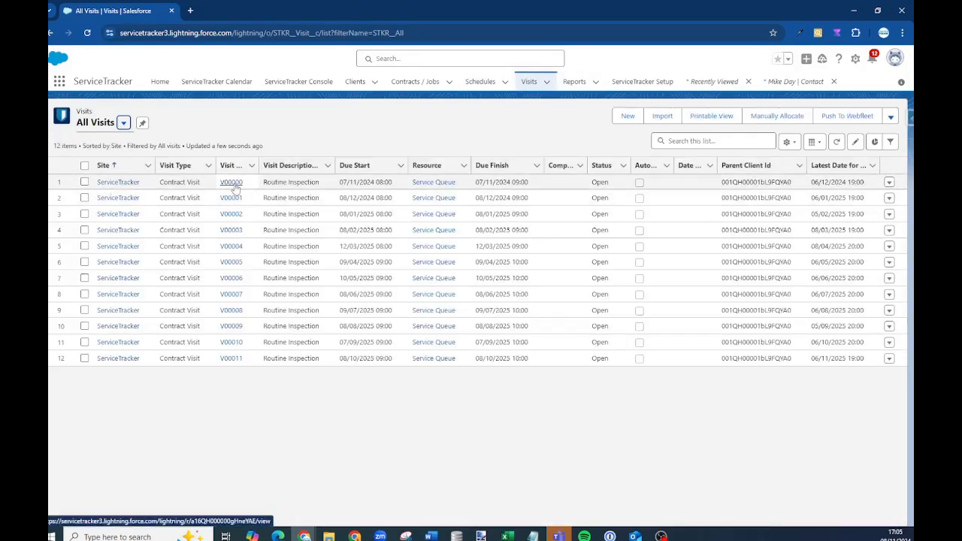
left_click(233, 185)
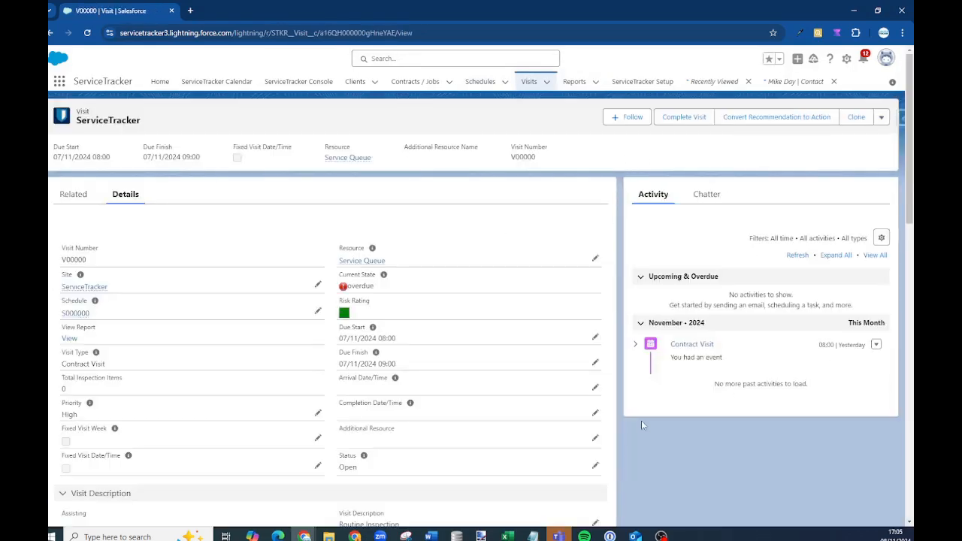
Check V00000's related inspections, actions and quotes, then scroll through its detail fields
left_click(73, 194)
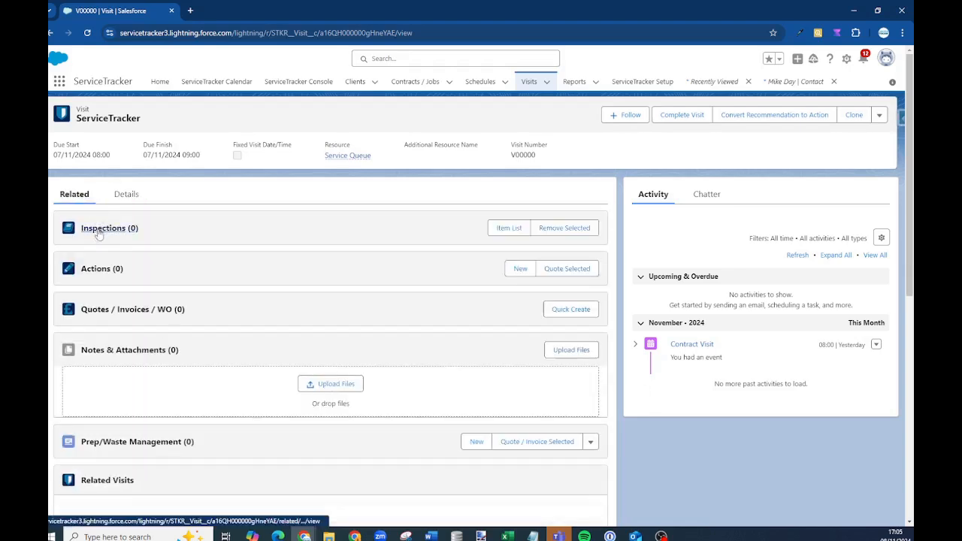
scroll(252, 313, "down", 2)
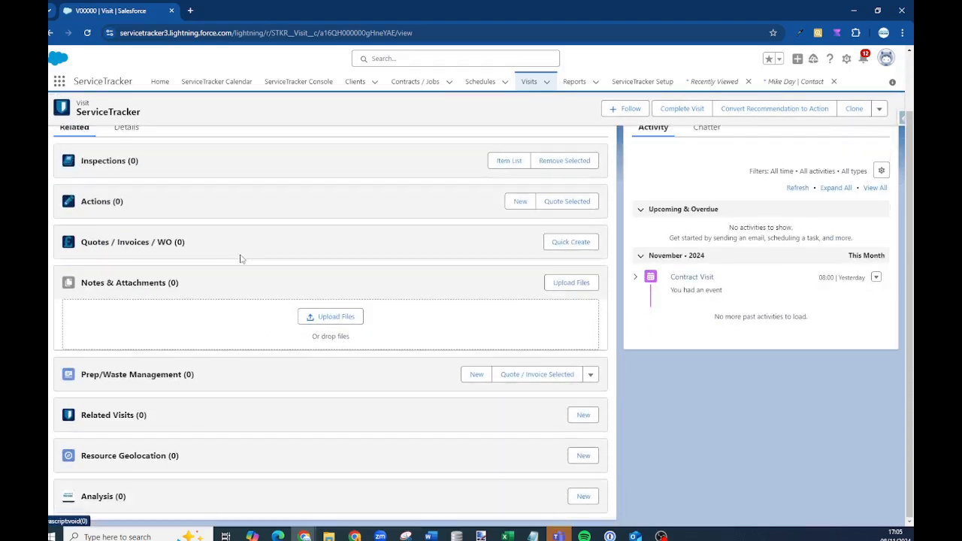
scroll(144, 395, "up", 3)
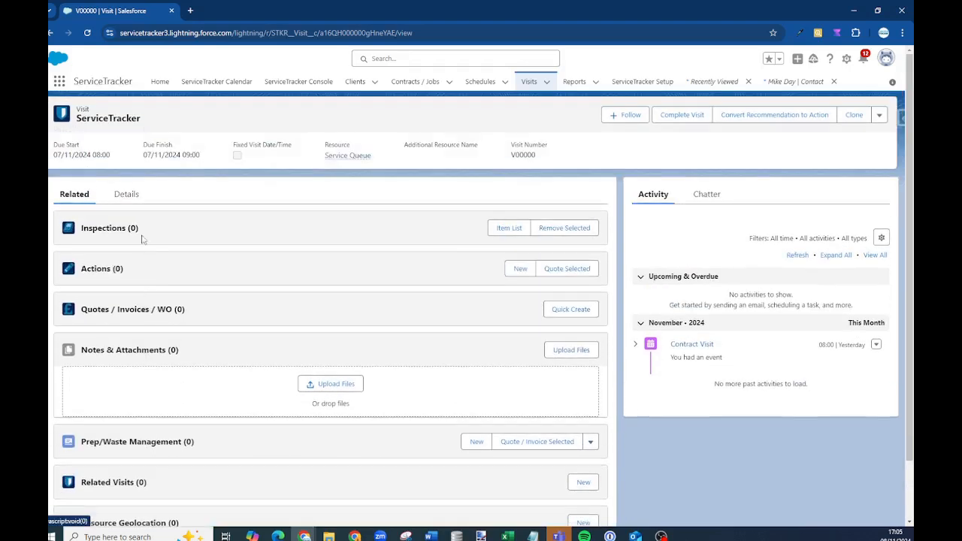
left_click(126, 195)
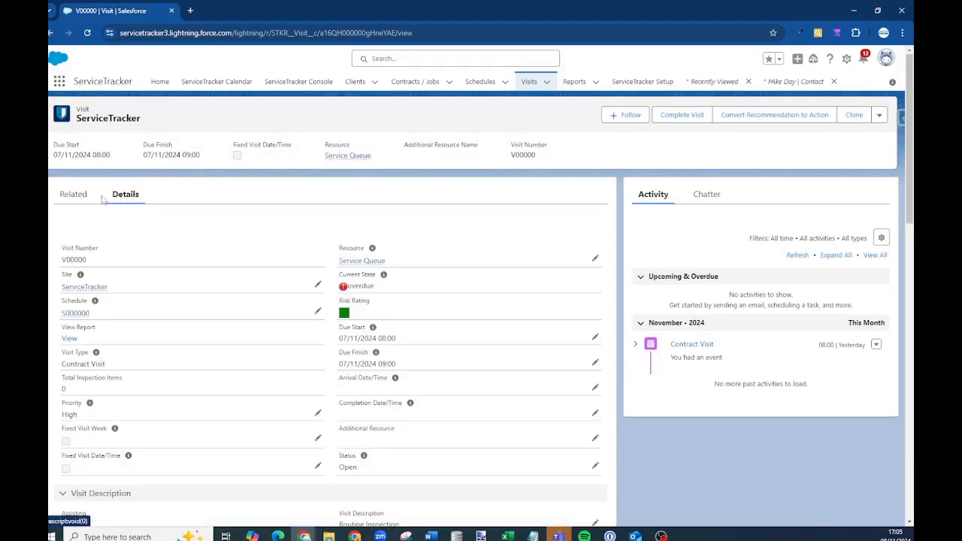
scroll(150, 260, "down", 3)
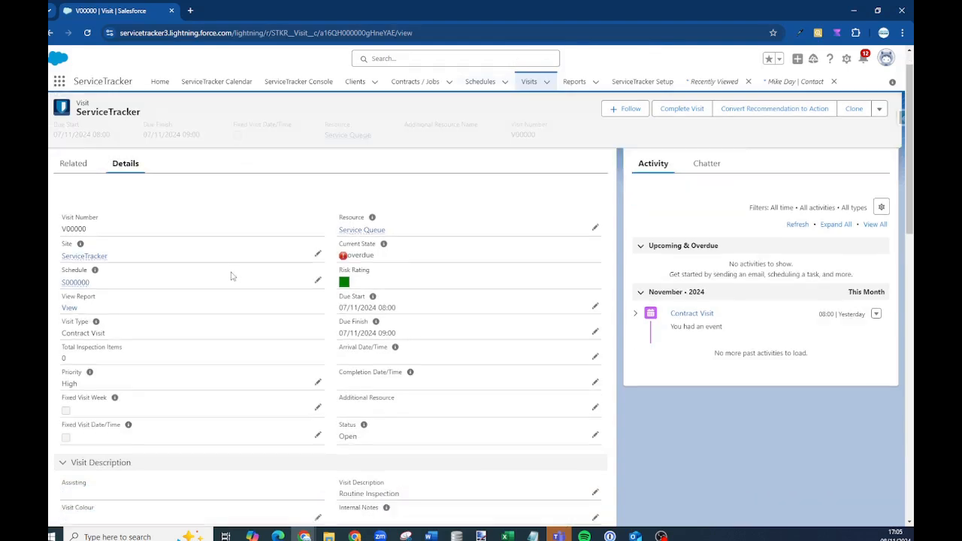
scroll(429, 293, "down", 2)
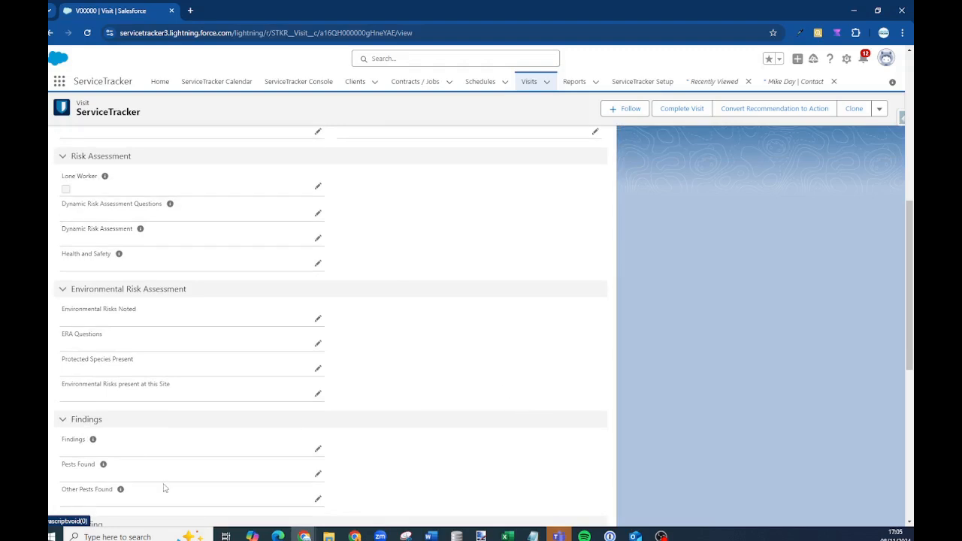
scroll(530, 383, "up", 5)
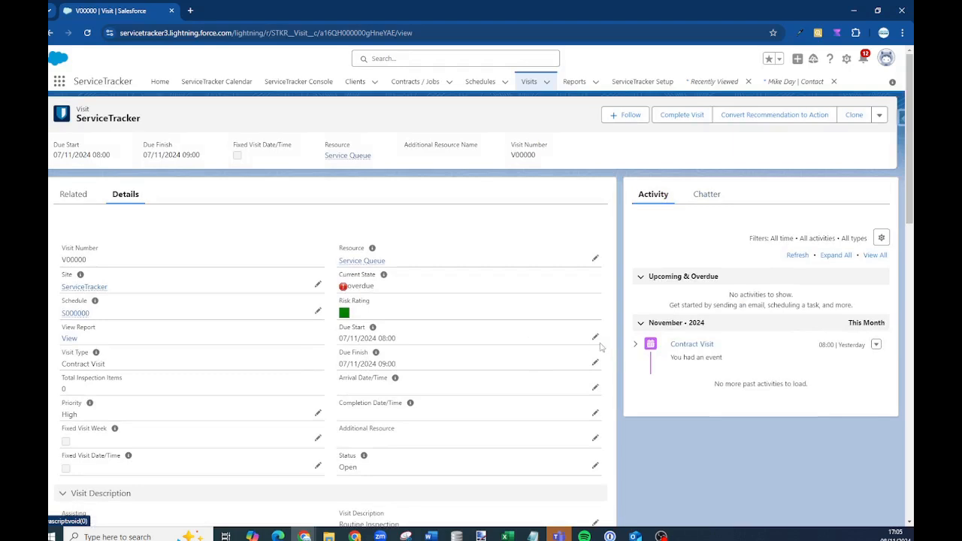
Cancel an inline edit of the Due Start date and open the visit's service report
left_click(595, 337)
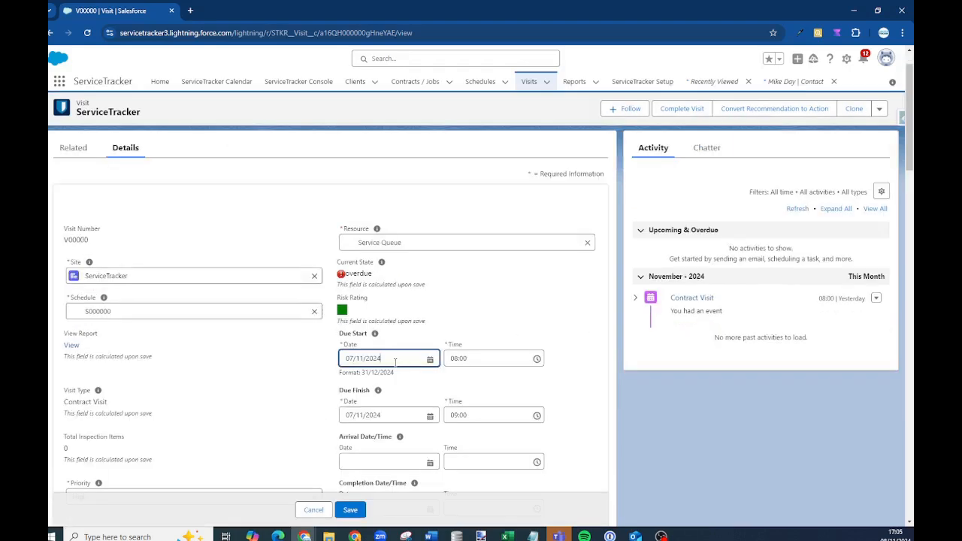
left_click_drag(395, 362, 282, 366)
scroll(323, 292, "down", 3)
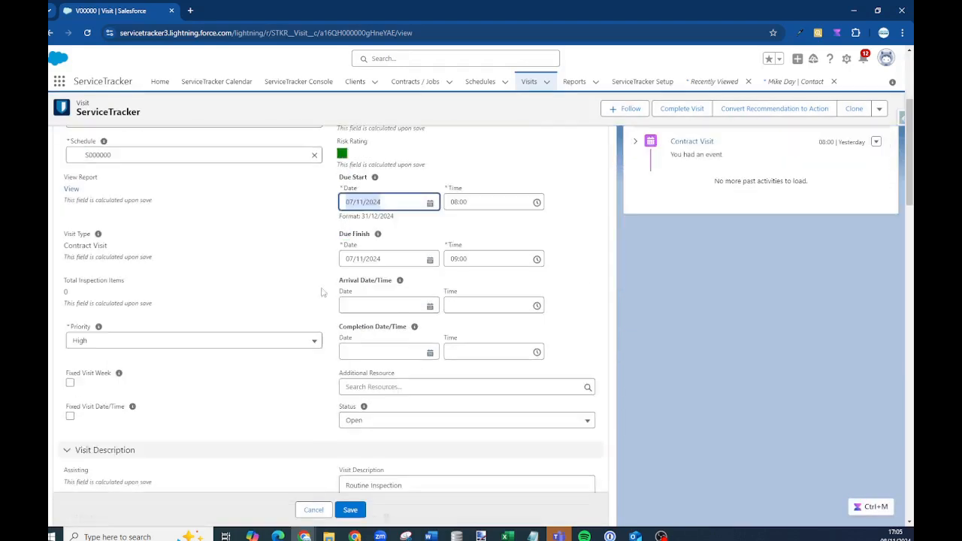
left_click(327, 510)
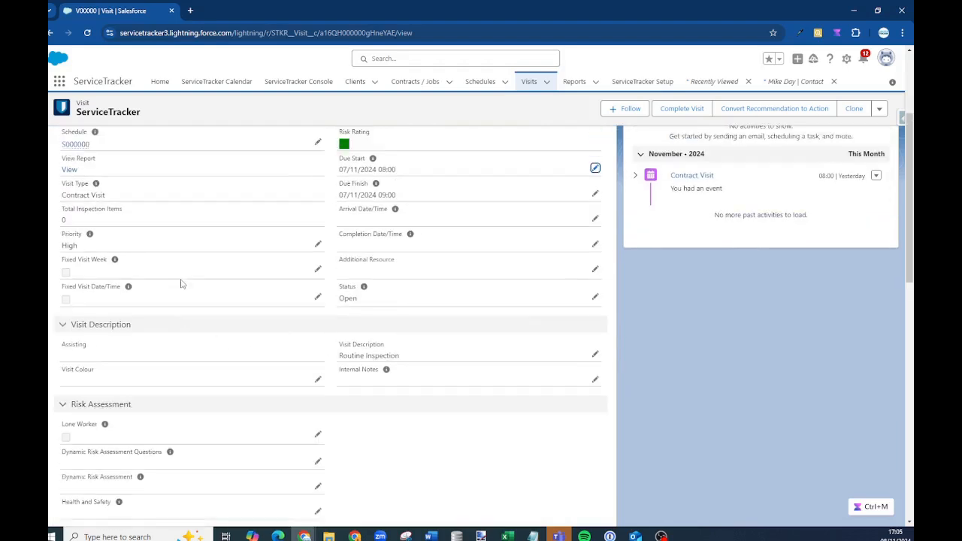
left_click(69, 292)
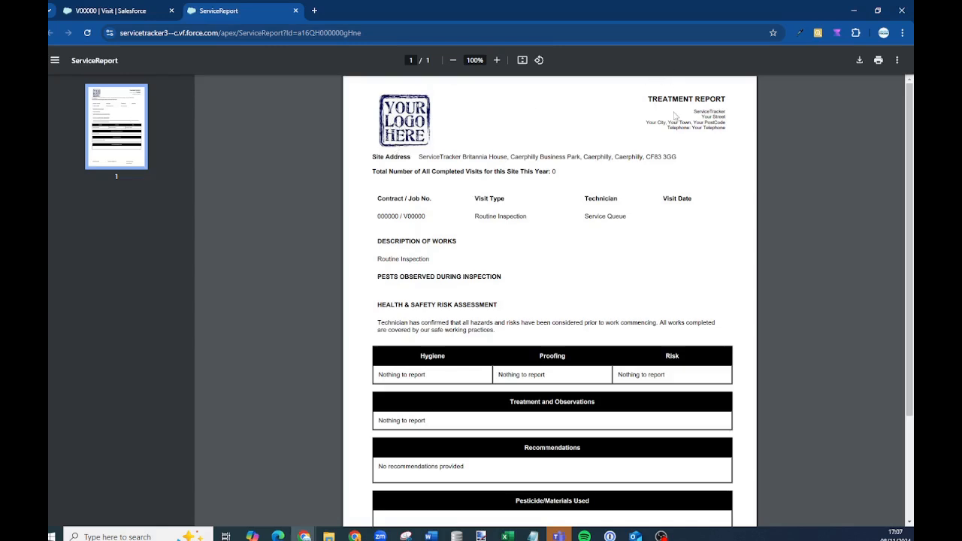
Read through the Treatment Report PDF, selecting the header address, then close its tab
left_click_drag(669, 127, 728, 124)
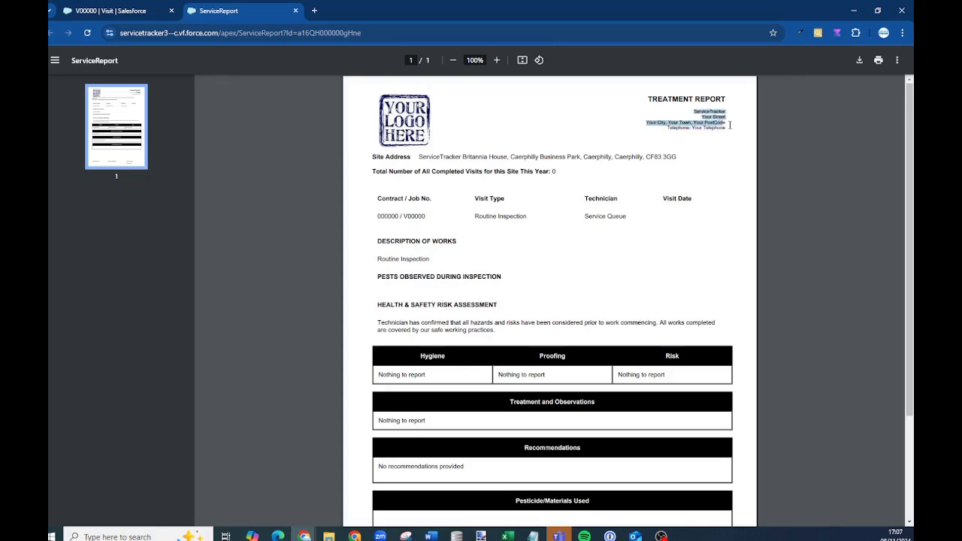
scroll(536, 273, "down", 3)
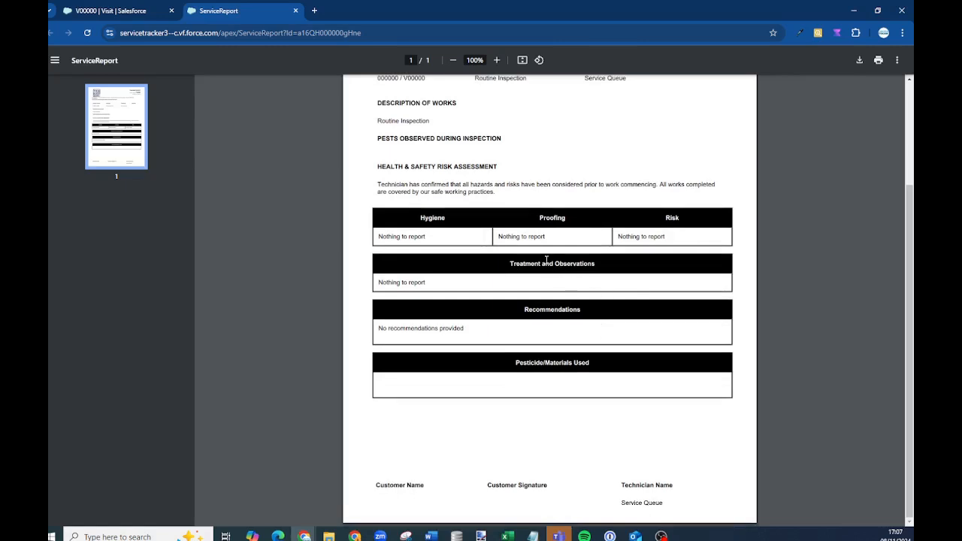
scroll(563, 440, "up", 3)
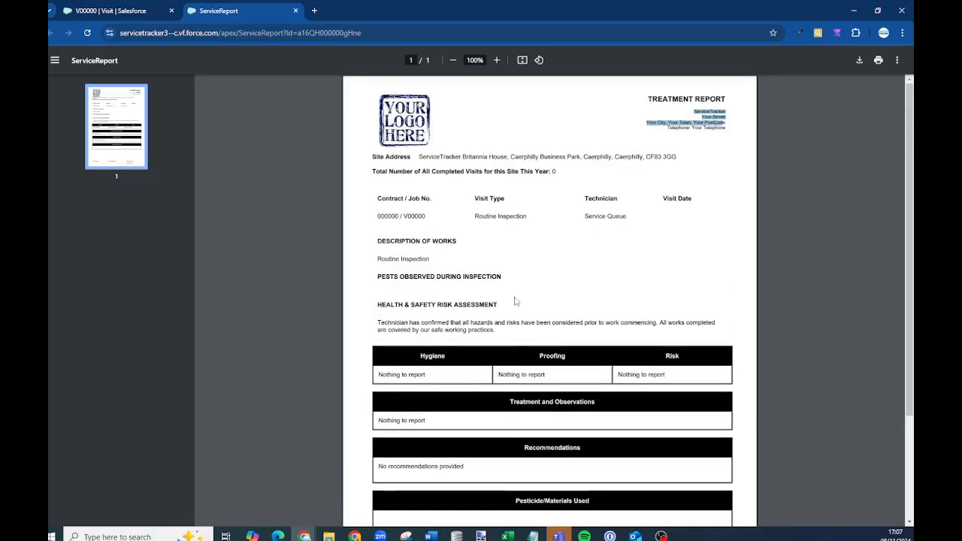
scroll(500, 427, "down", 3)
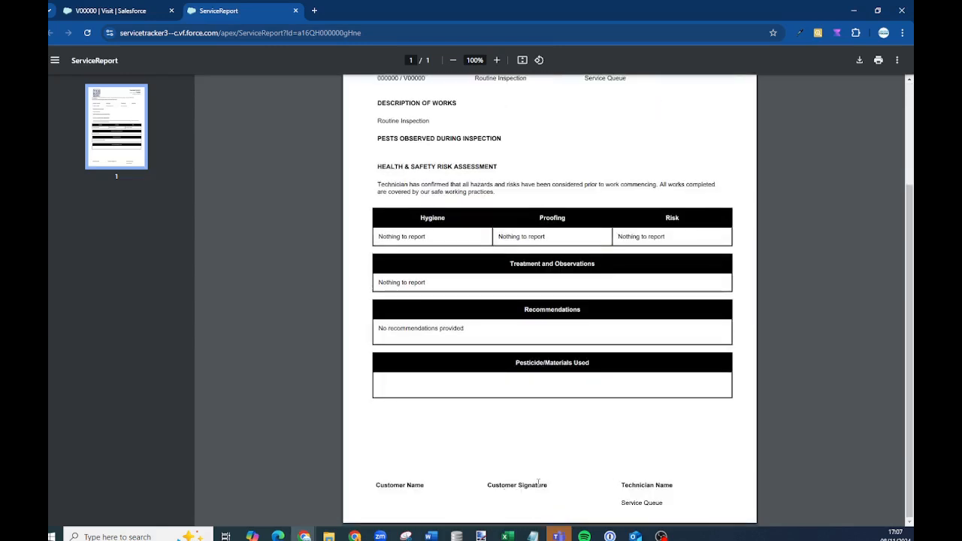
scroll(472, 181, "up", 3)
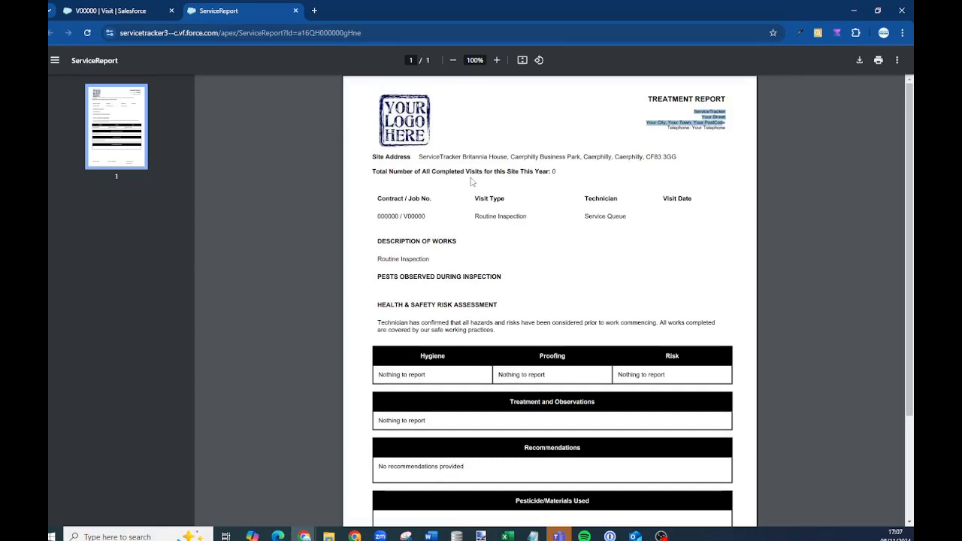
left_click(295, 11)
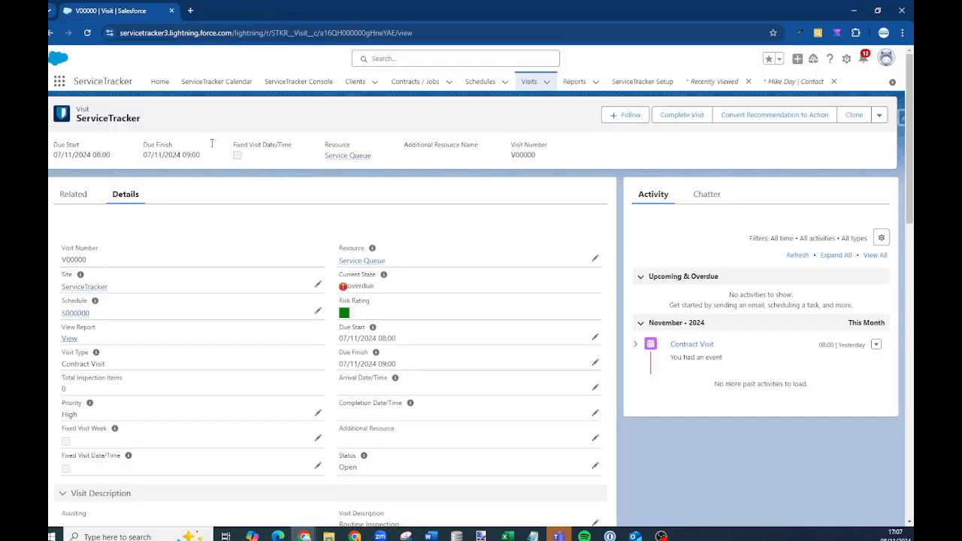
Open All Reports, scroll the 90 reports, and search them for 'visit'
left_click(575, 82)
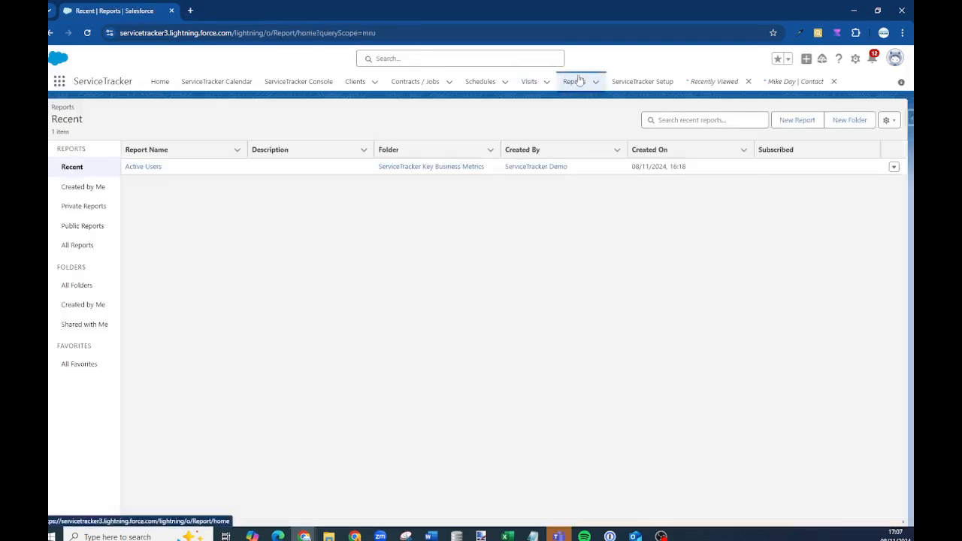
left_click(78, 245)
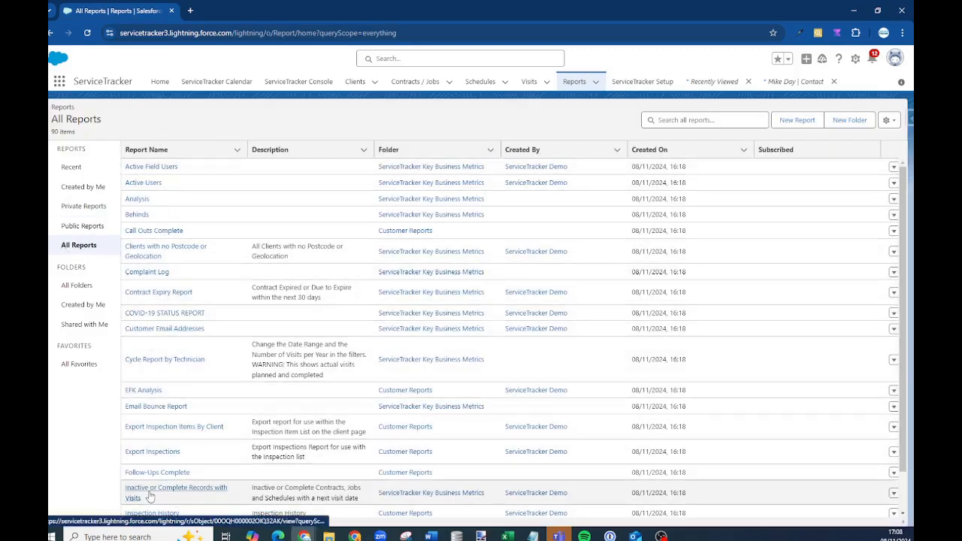
scroll(269, 367, "down", 1)
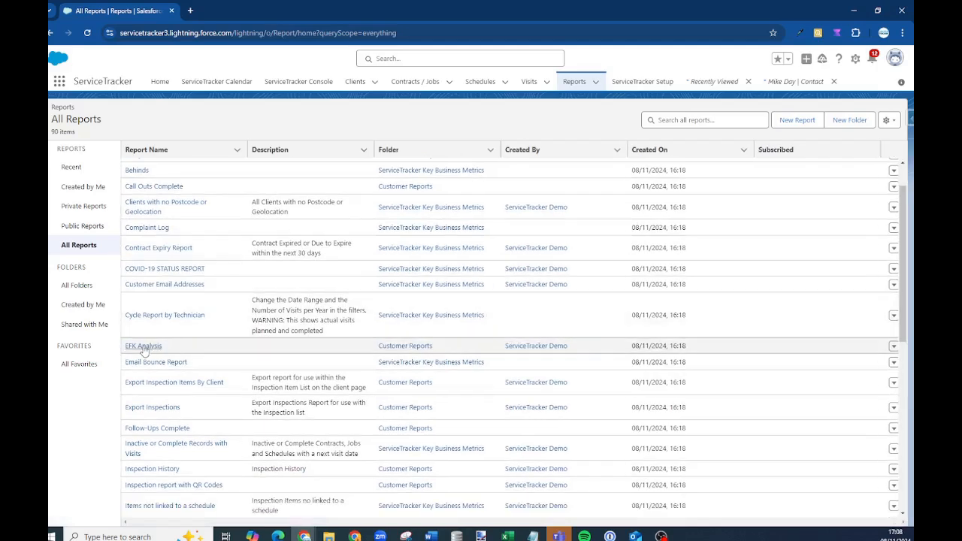
scroll(203, 376, "down", 3)
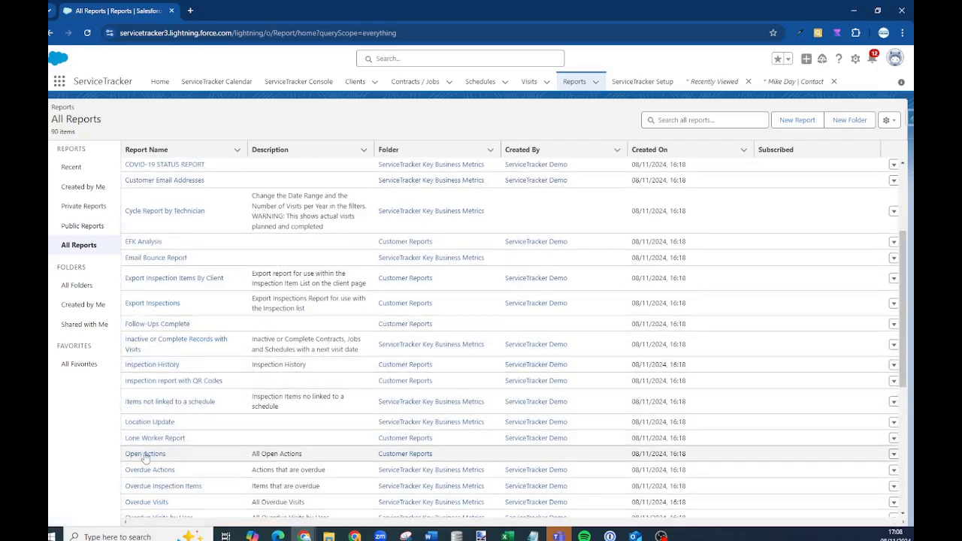
left_click(690, 120)
type("visit")
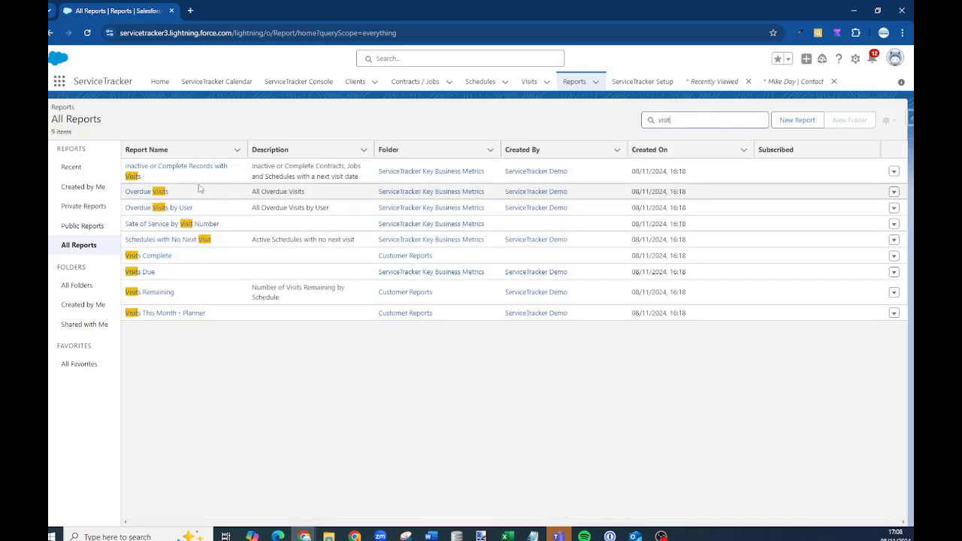
Open Visits Due and set up a Details Only .csv export, then cancel it
left_click(143, 272)
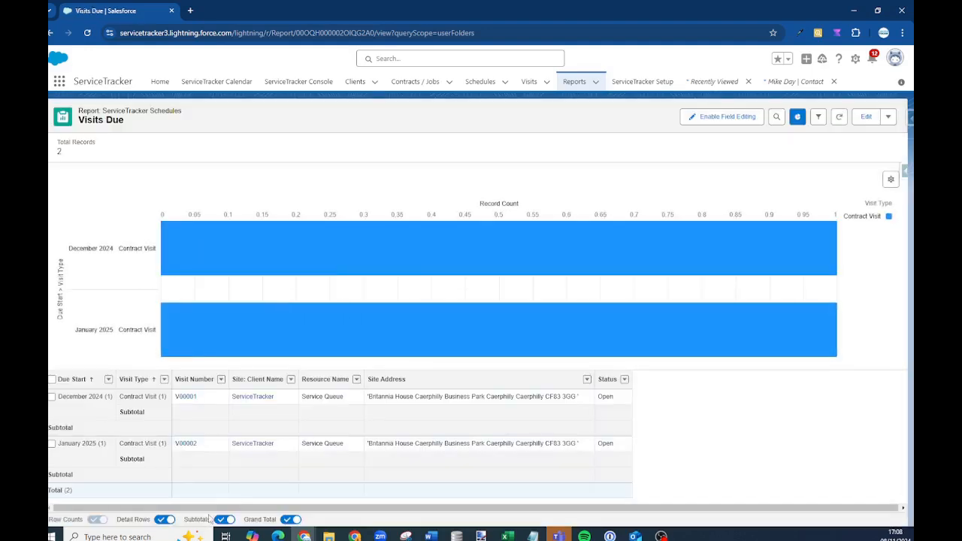
left_click(887, 117)
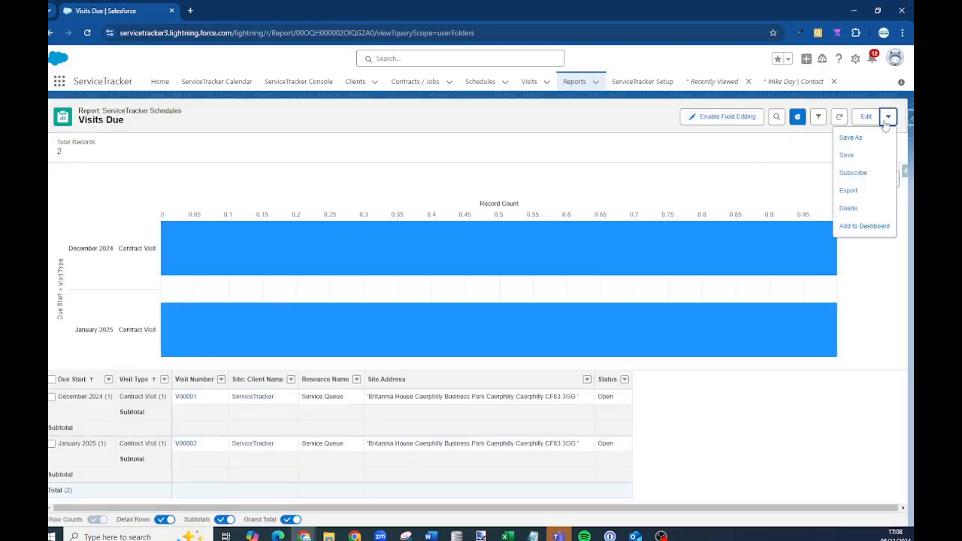
left_click(848, 191)
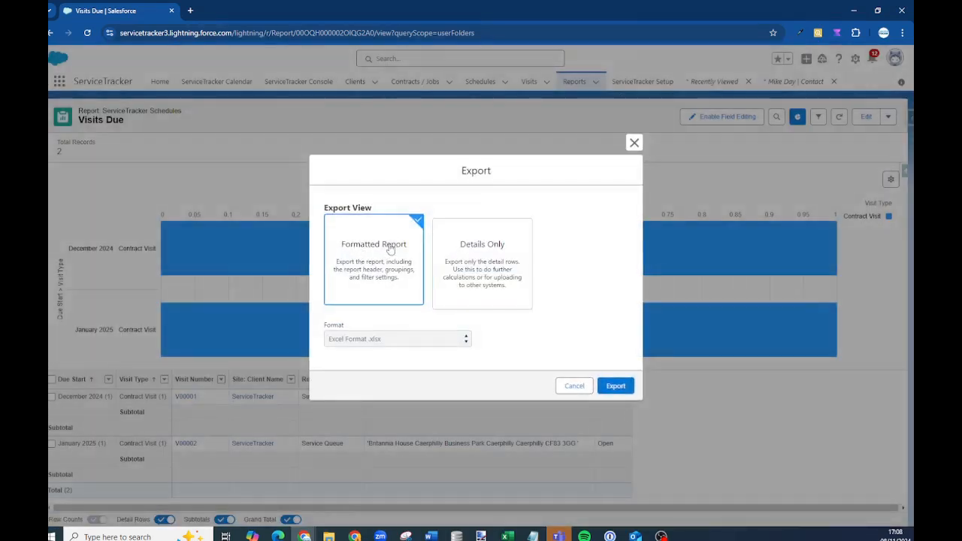
left_click(485, 278)
left_click(449, 338)
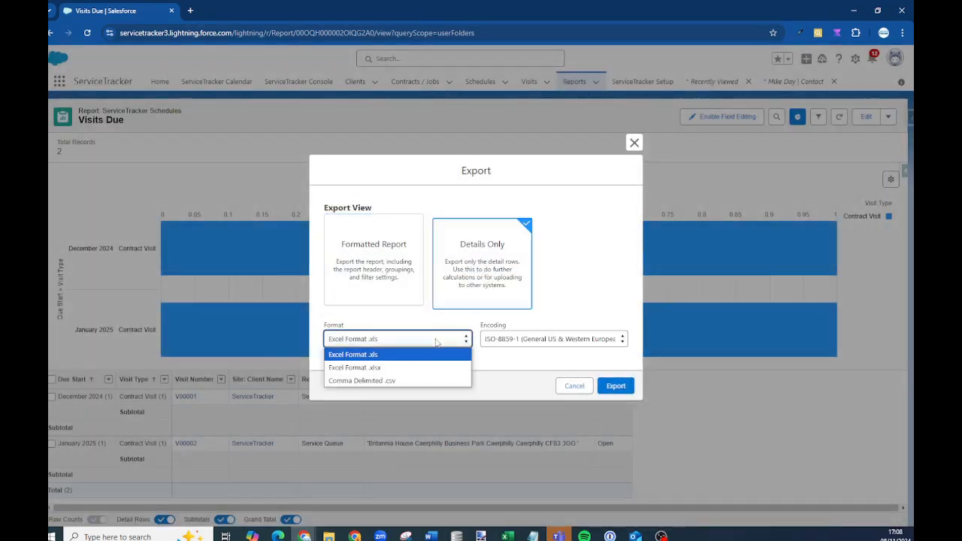
left_click(401, 380)
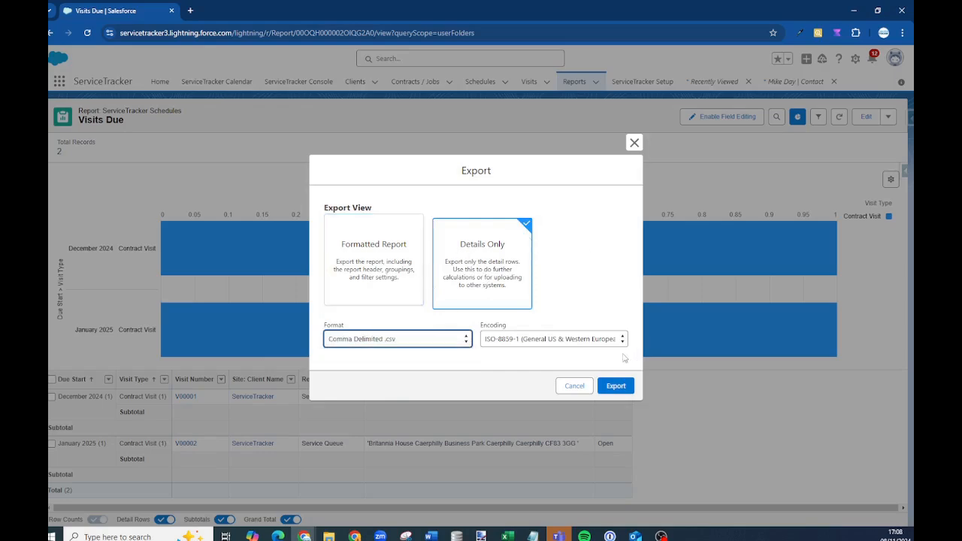
left_click(567, 388)
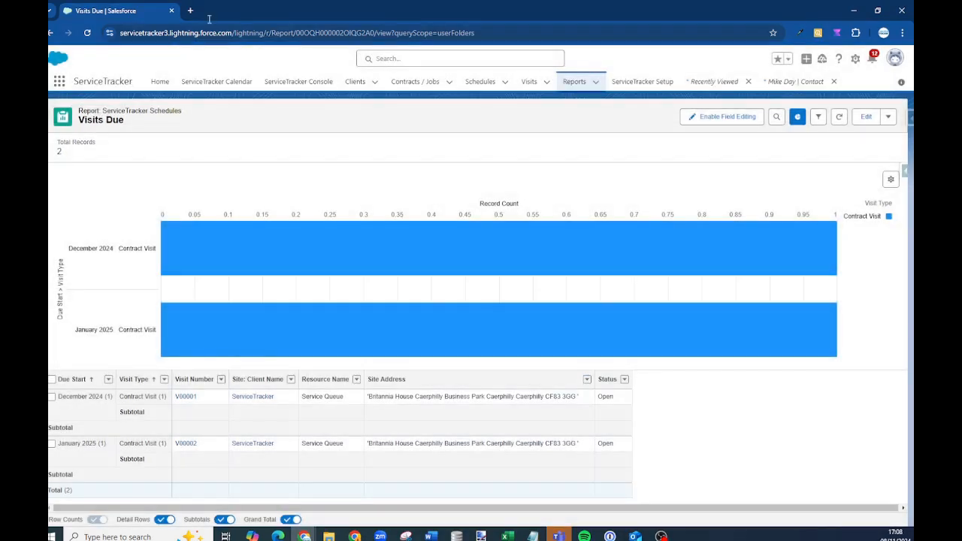
Return to the Home tab and open Home Page Default via the gear menu's Edit Page
left_click(161, 82)
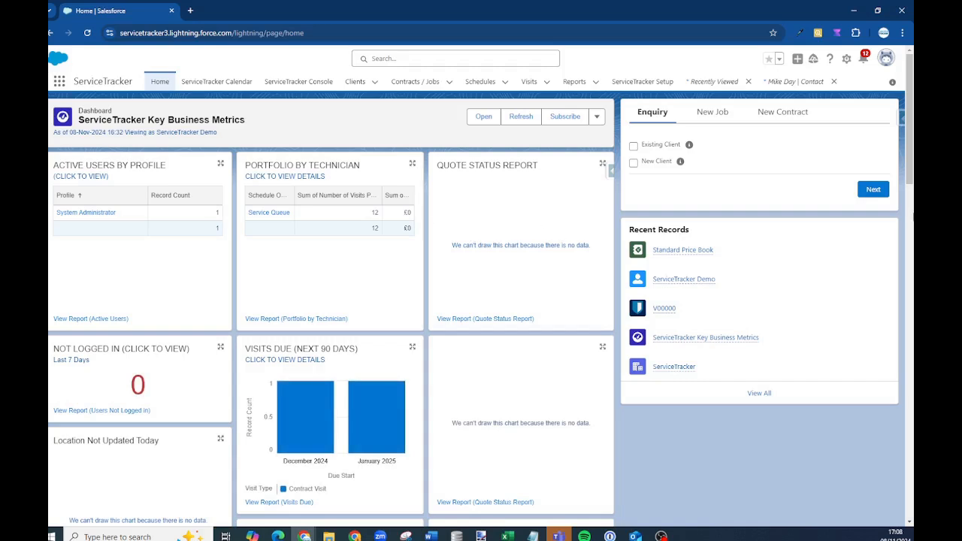
left_click(847, 60)
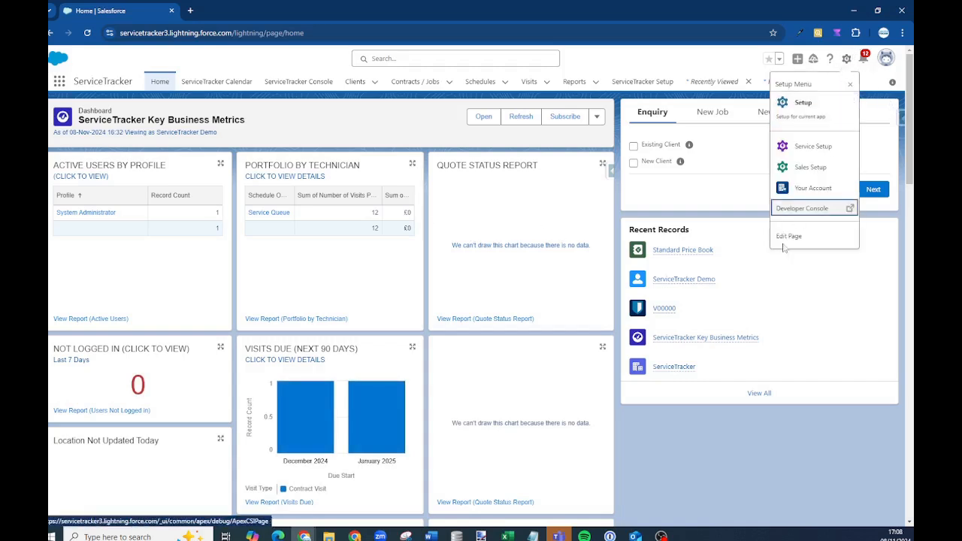
left_click(792, 237)
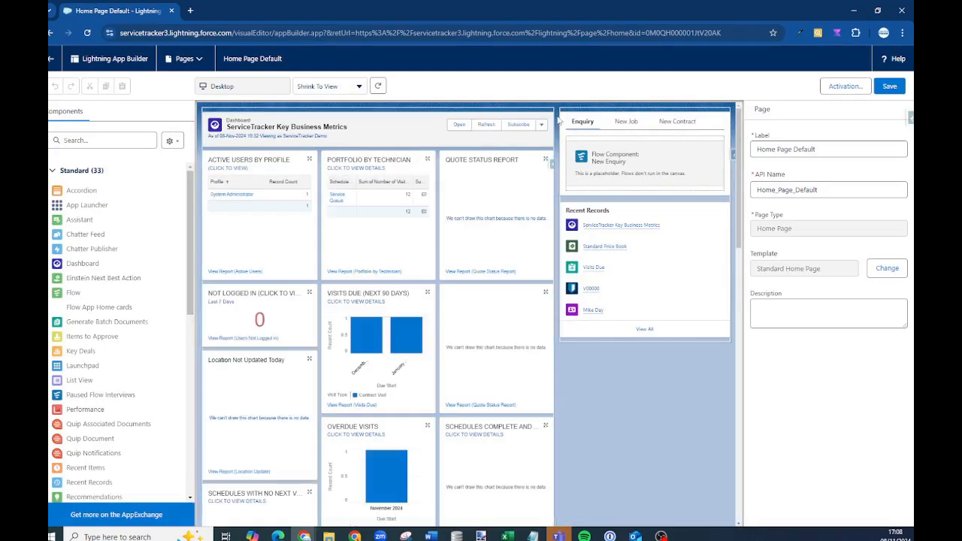
Delete the Key Business Metrics dashboard, rearrange Today's Tasks and Events, and add a Dashboard
left_click(547, 119)
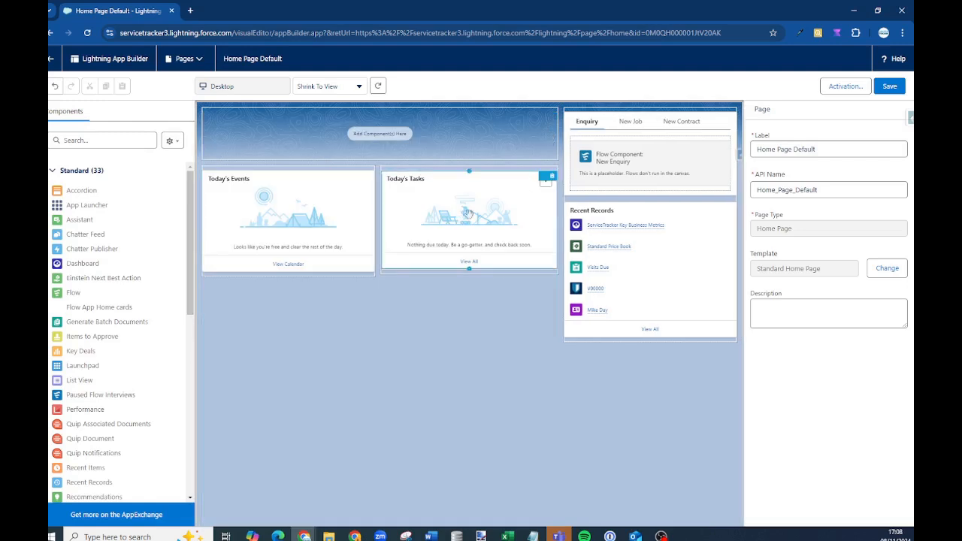
left_click_drag(468, 214, 361, 135)
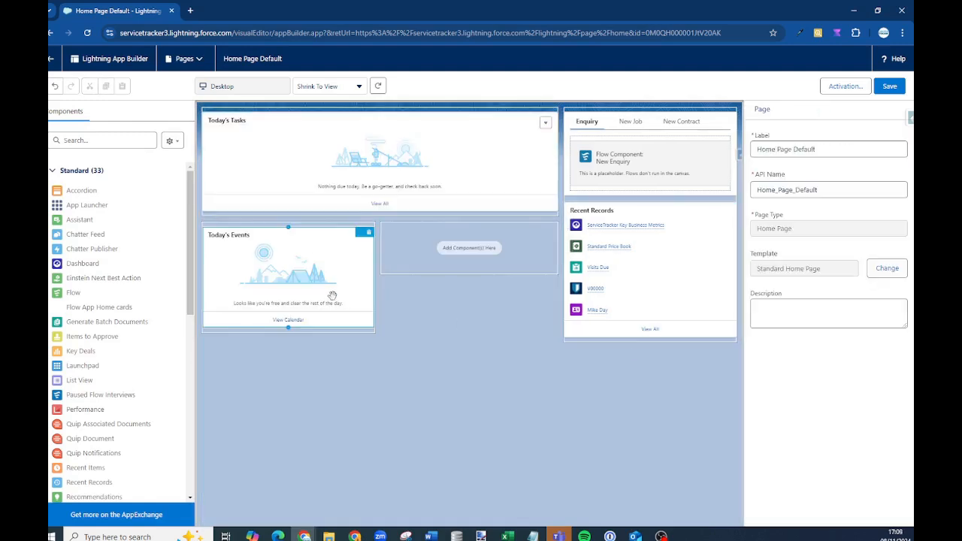
left_click_drag(332, 295, 680, 323)
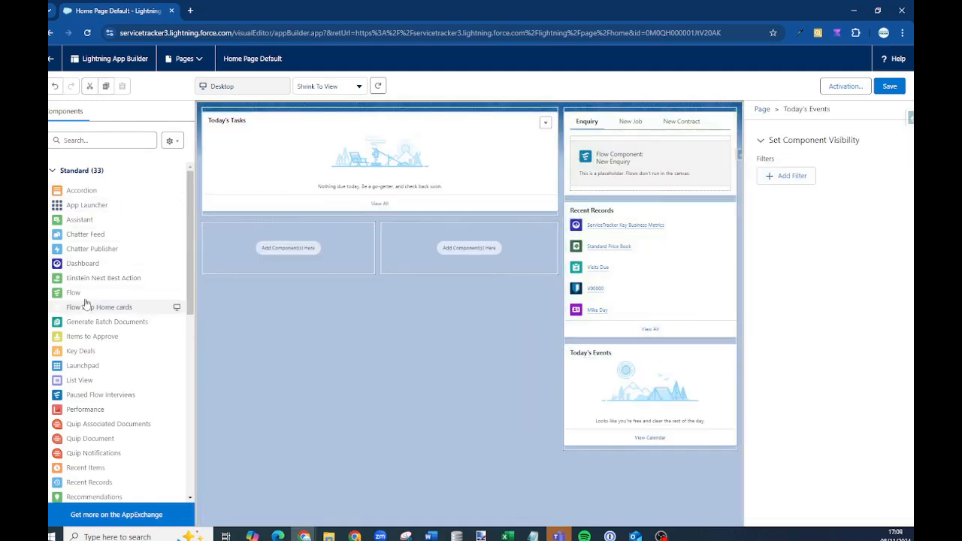
left_click_drag(82, 263, 285, 267)
scroll(110, 390, "down", 3)
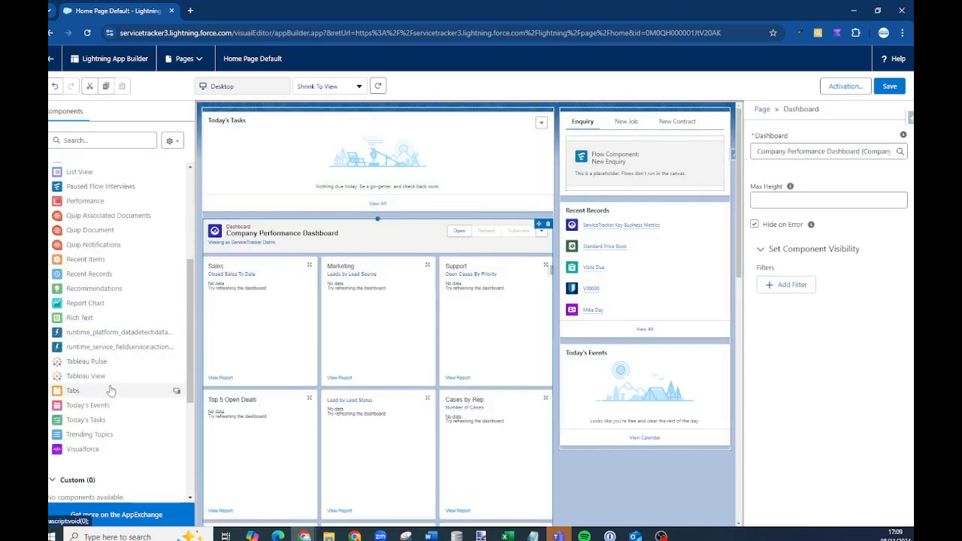
scroll(92, 316, "down", 1)
scroll(92, 311, "up", 4)
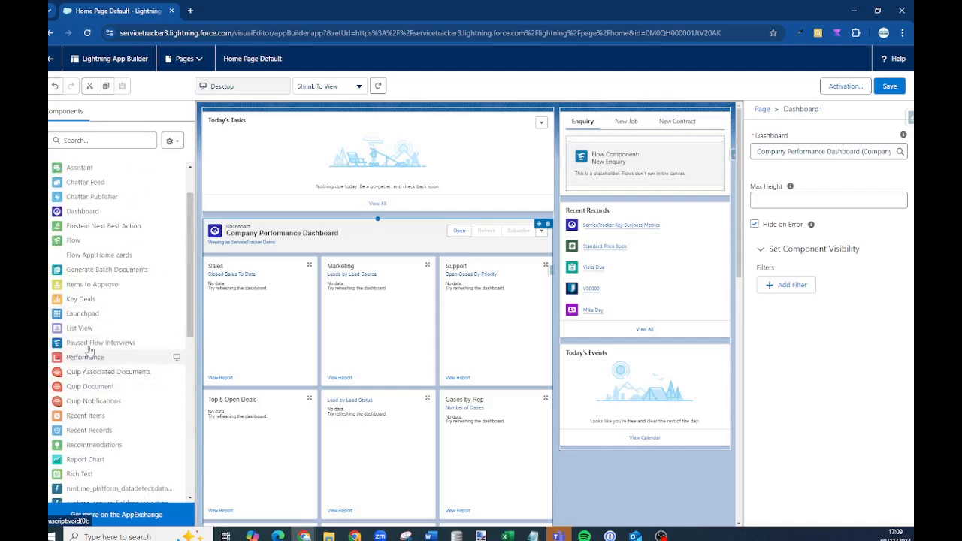
Add a Visit list view showing All Visits, then leave the builder without saving
left_click_drag(79, 328, 405, 224)
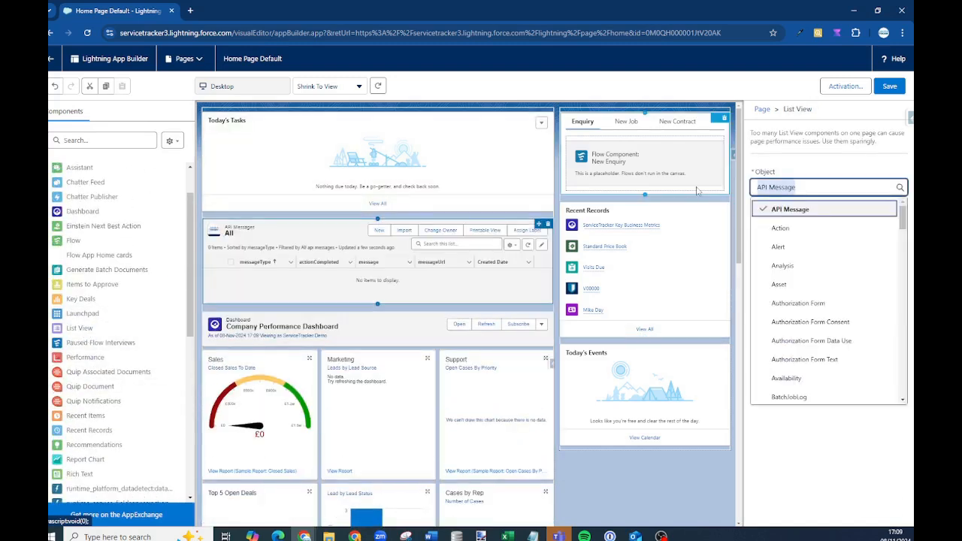
type("Visit")
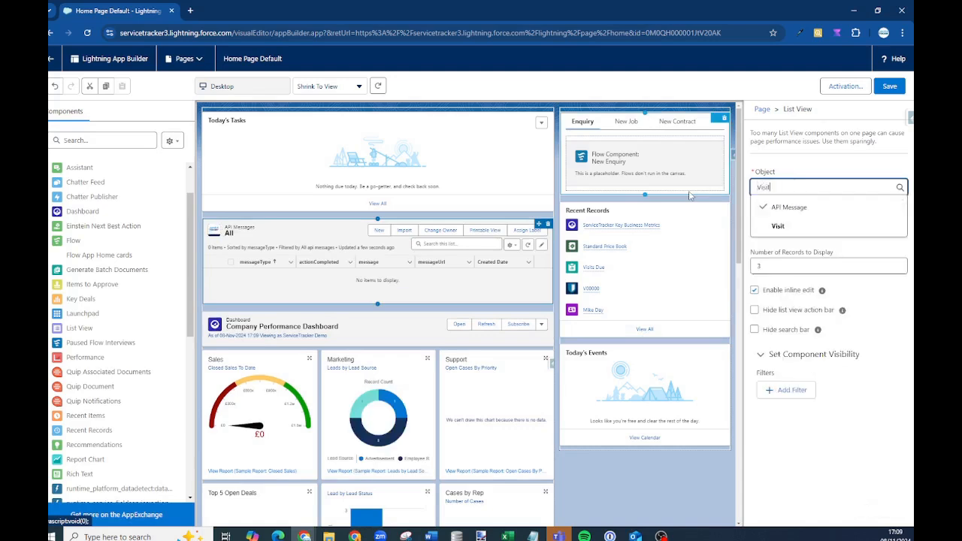
left_click(807, 226)
left_click(805, 226)
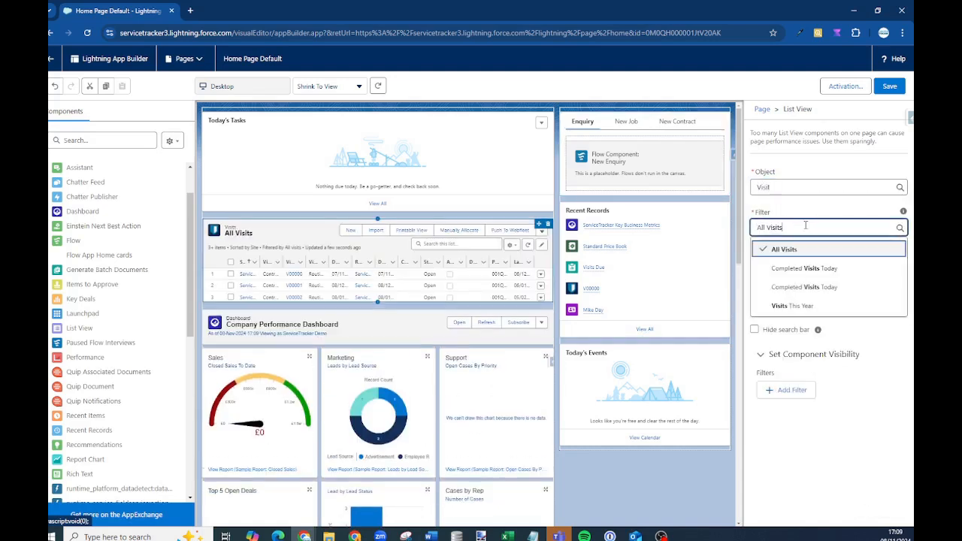
left_click(799, 251)
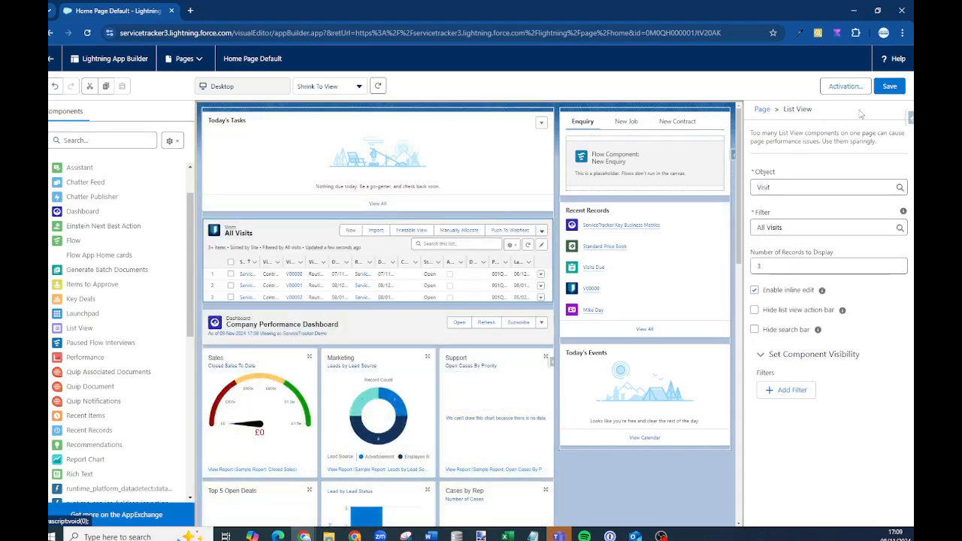
left_click(52, 59)
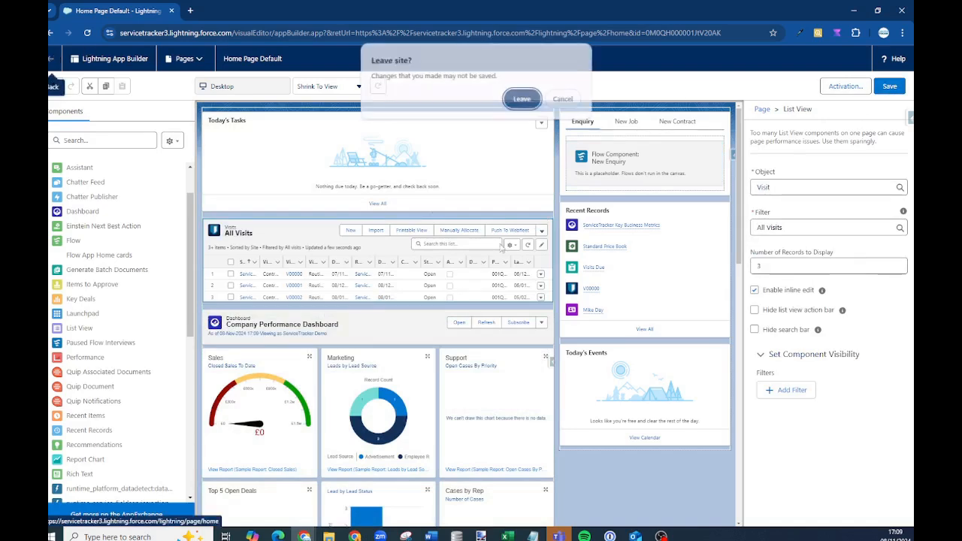
left_click(524, 100)
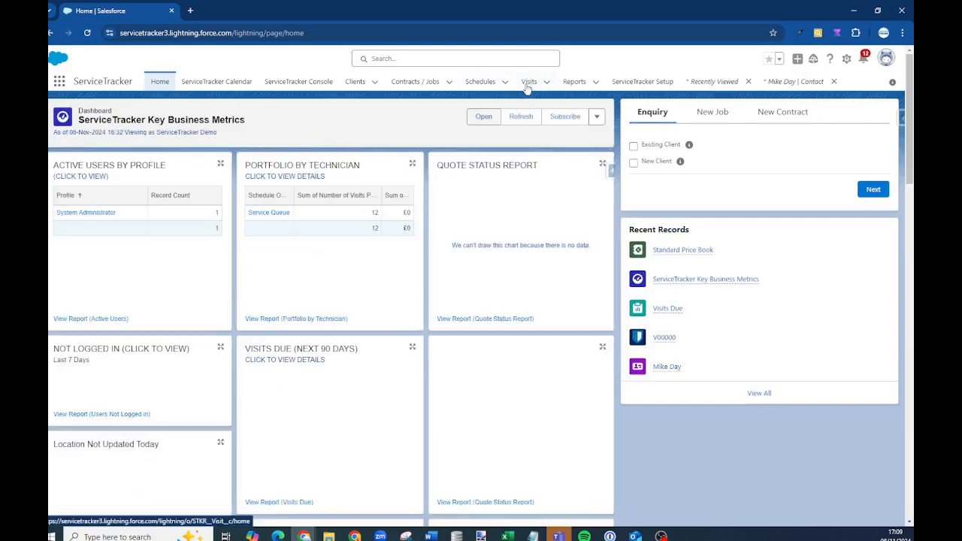
Open visit V00000, scroll its details, then choose Edit Page from the gear menu
left_click(533, 87)
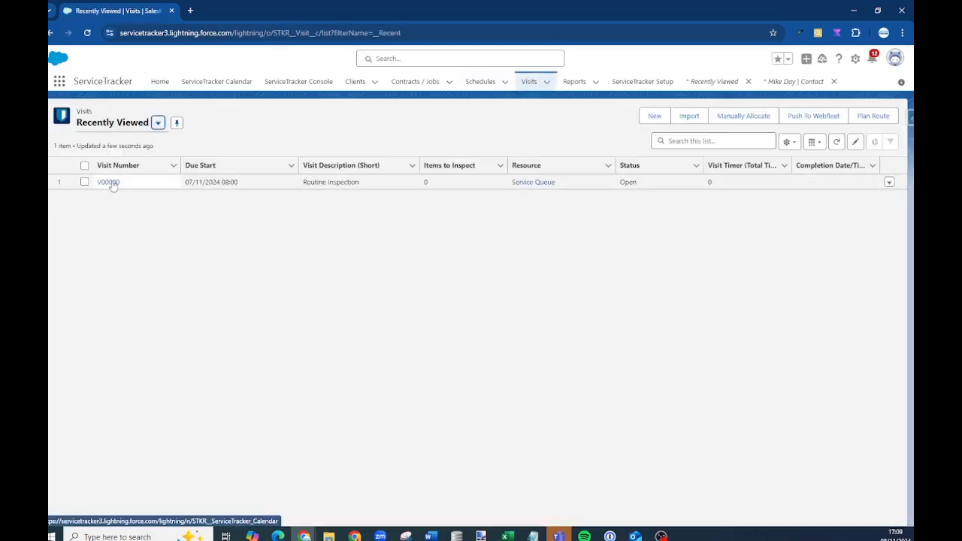
left_click(106, 183)
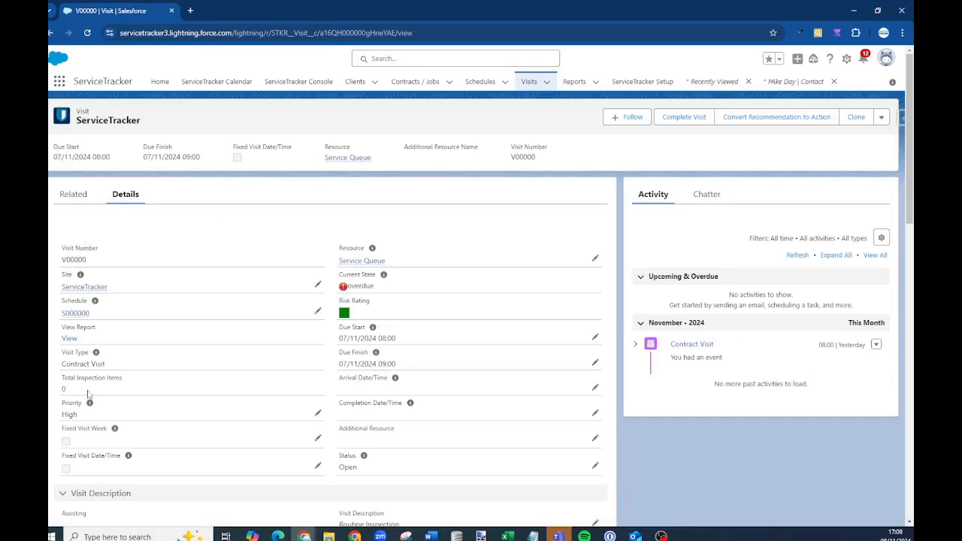
scroll(499, 310, "down", 2)
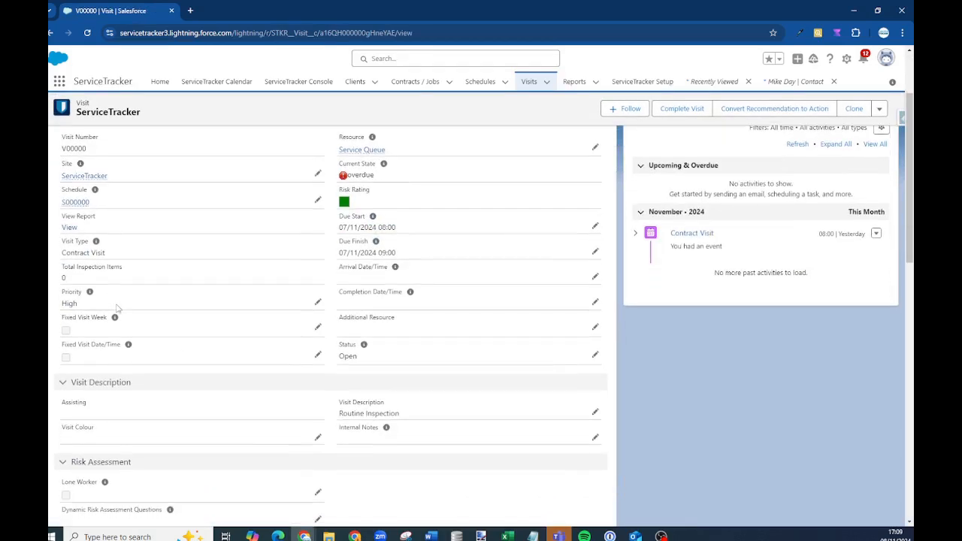
scroll(117, 307, "down", 2)
scroll(112, 335, "down", 2)
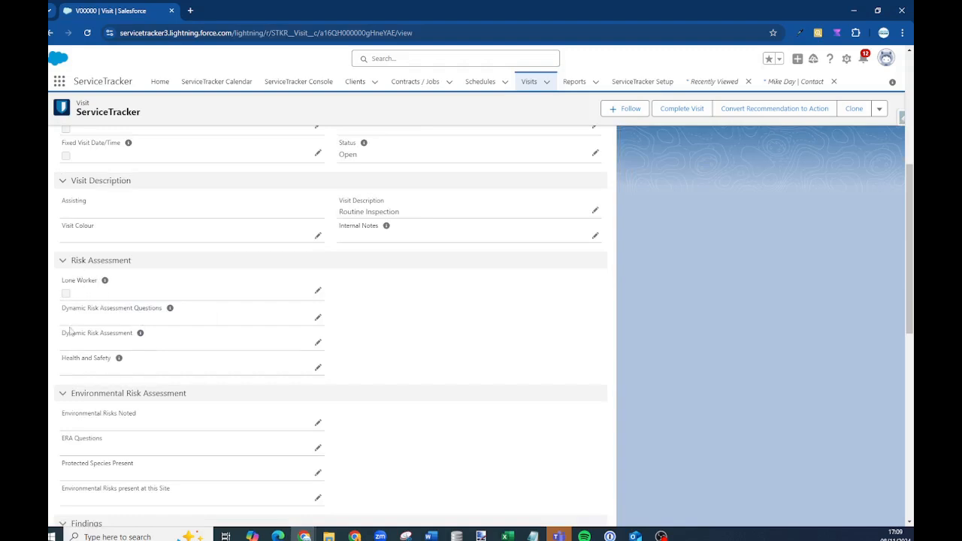
scroll(253, 399, "up", 6)
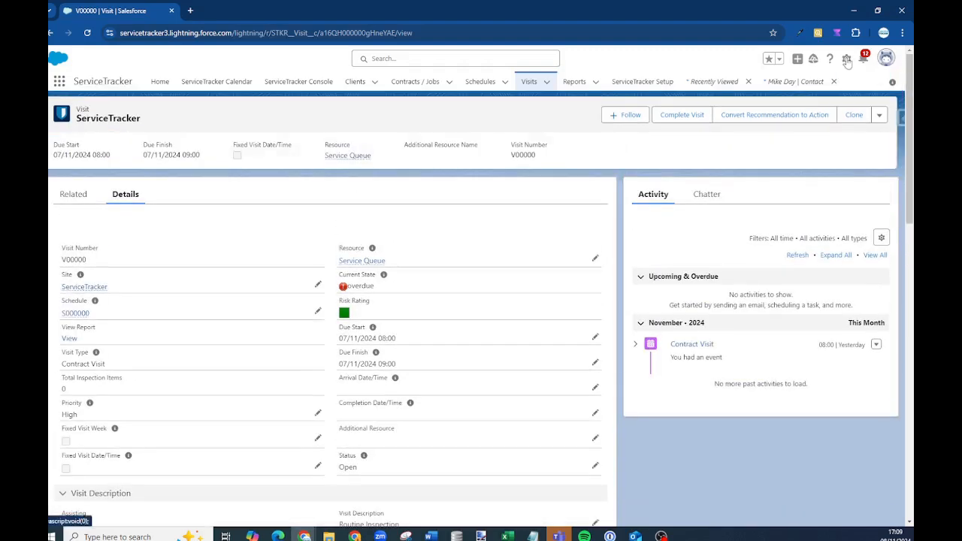
left_click(847, 60)
left_click(791, 238)
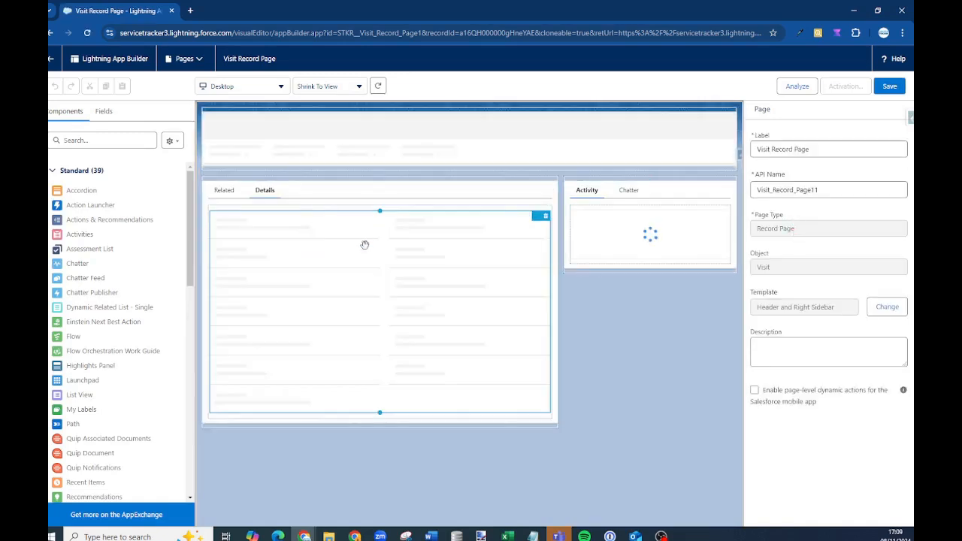
left_click(381, 264)
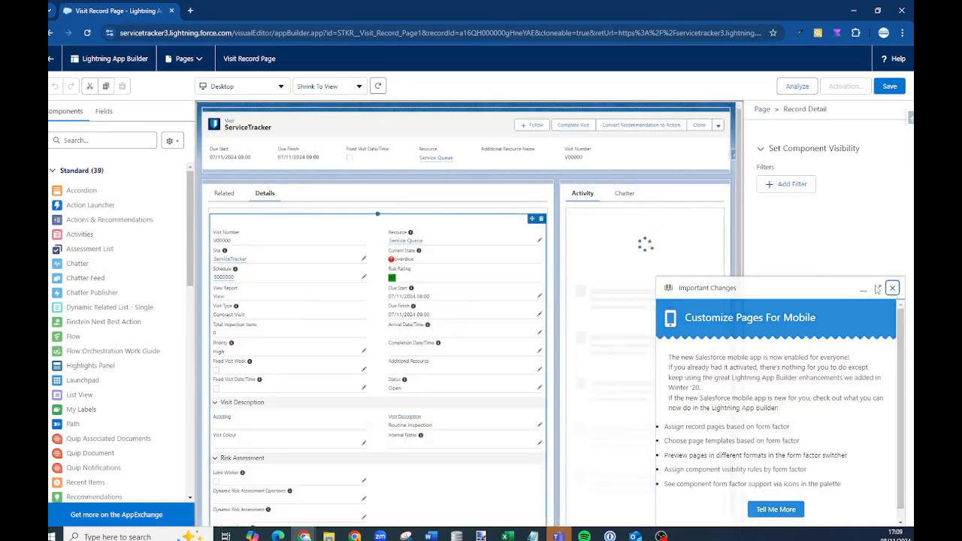
left_click(892, 289)
left_click(791, 329)
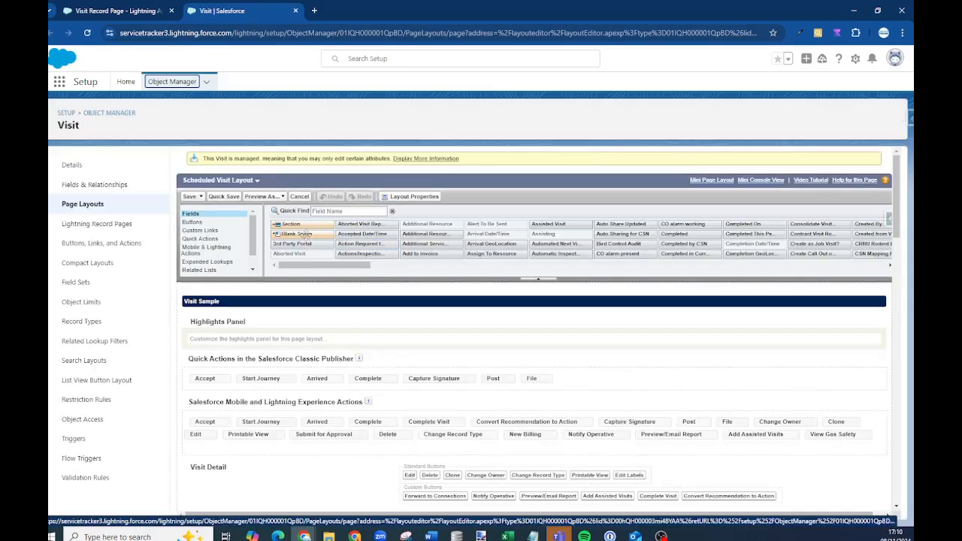
scroll(350, 328, "down", 5)
left_click_drag(310, 323, 290, 389)
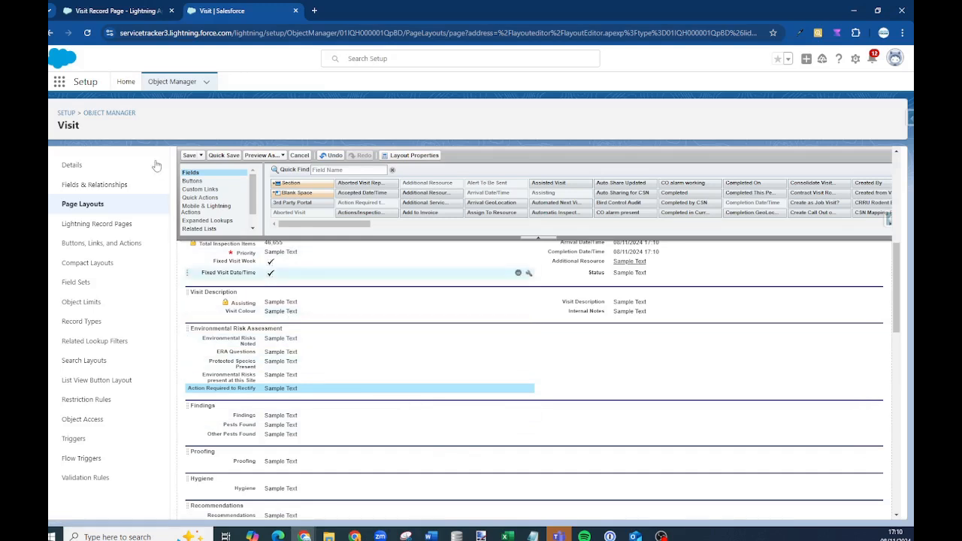
left_click(295, 11)
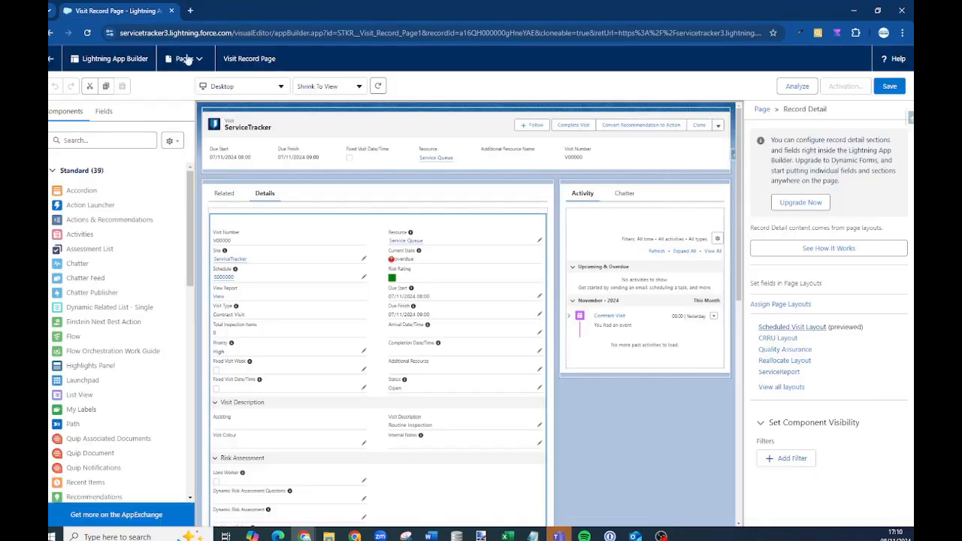
Leave the Lightning App Builder without saving and return to the ServiceTracker Home page
left_click(50, 58)
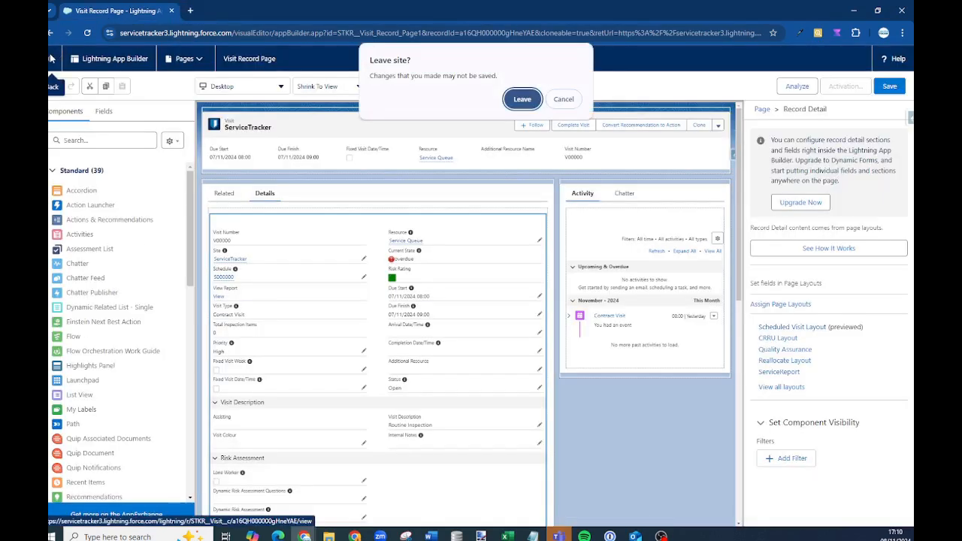
left_click(520, 102)
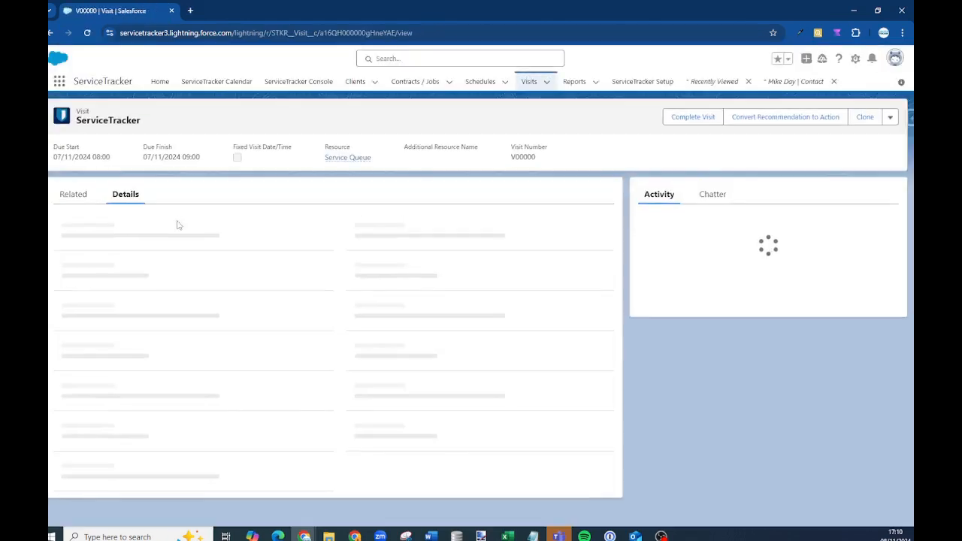
left_click(163, 84)
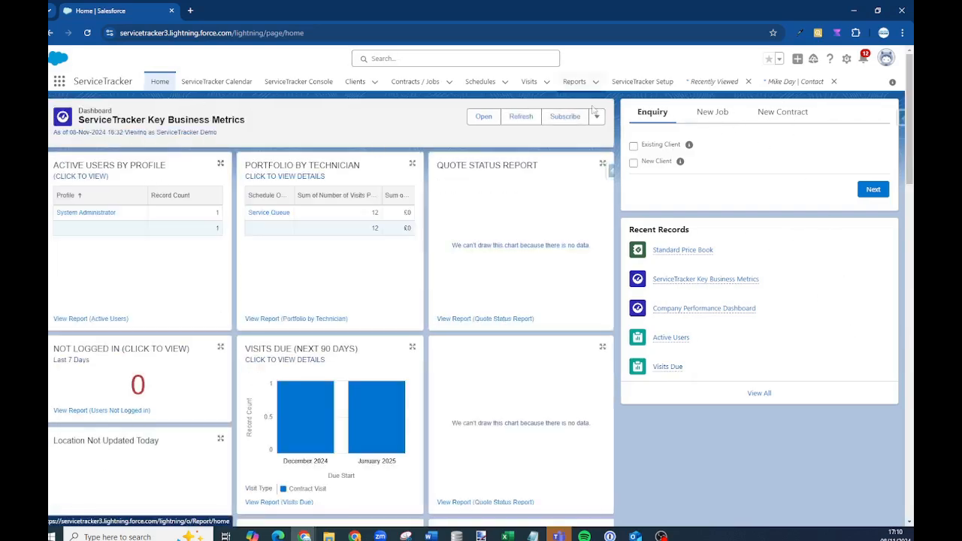
Mark the enquiry as for an existing client and select ServiceTracker
left_click(633, 148)
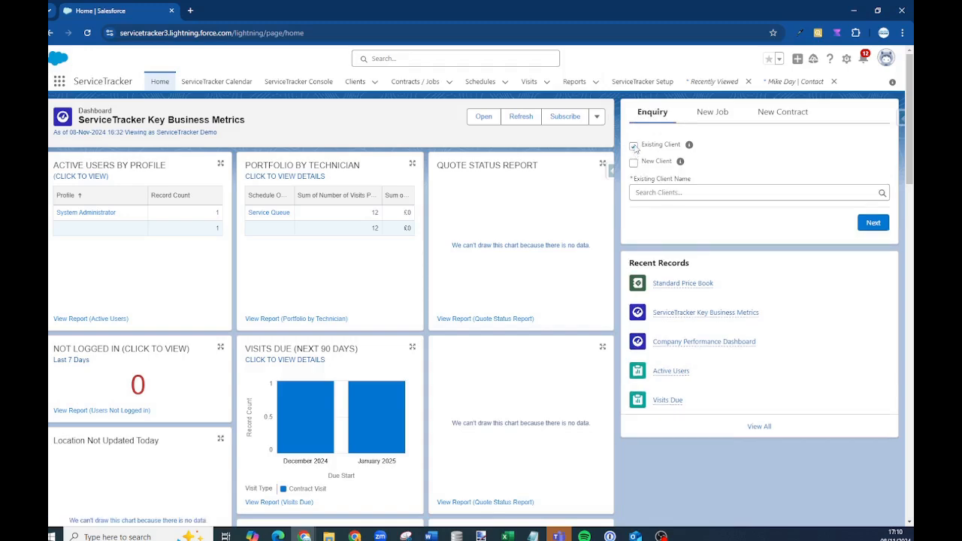
left_click(634, 162)
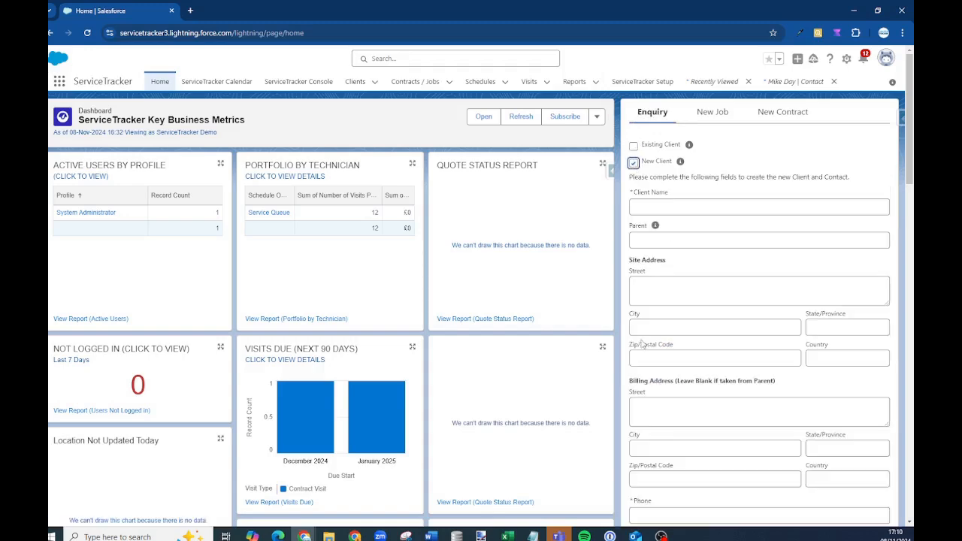
scroll(643, 343, "down", 3)
scroll(651, 227, "up", 5)
left_click(634, 163)
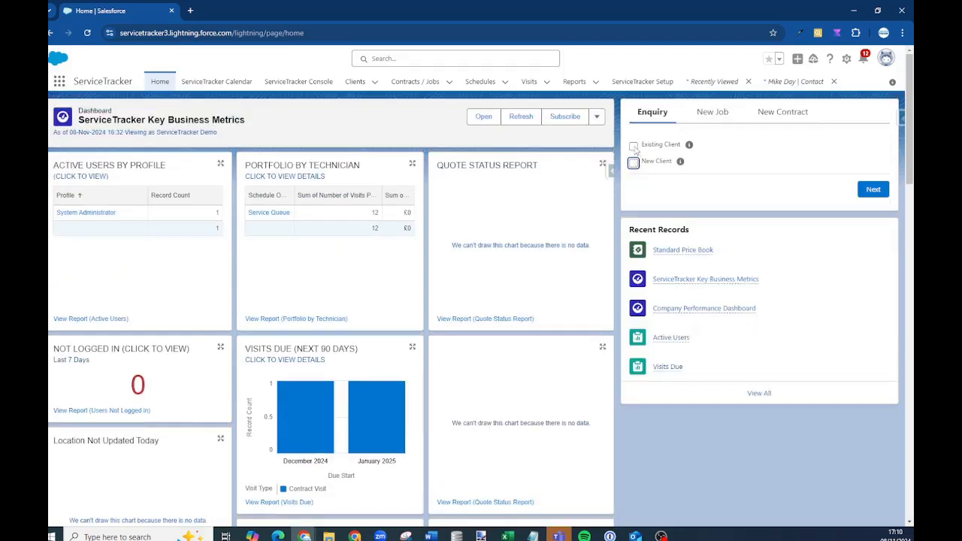
left_click(633, 145)
left_click(668, 191)
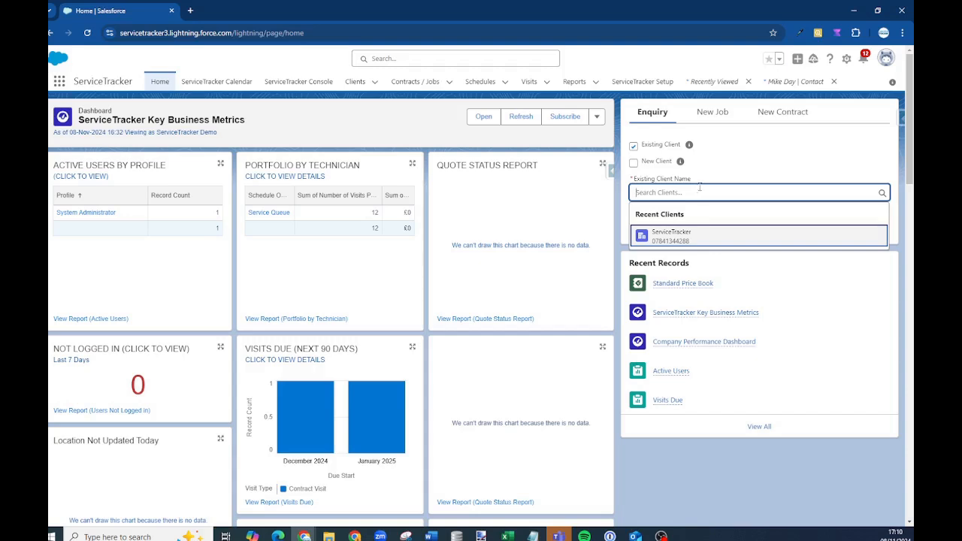
left_click(671, 236)
Set lead source to Public Relations, tick Pest and Create Quotation, then submit the enquiry
left_click(651, 227)
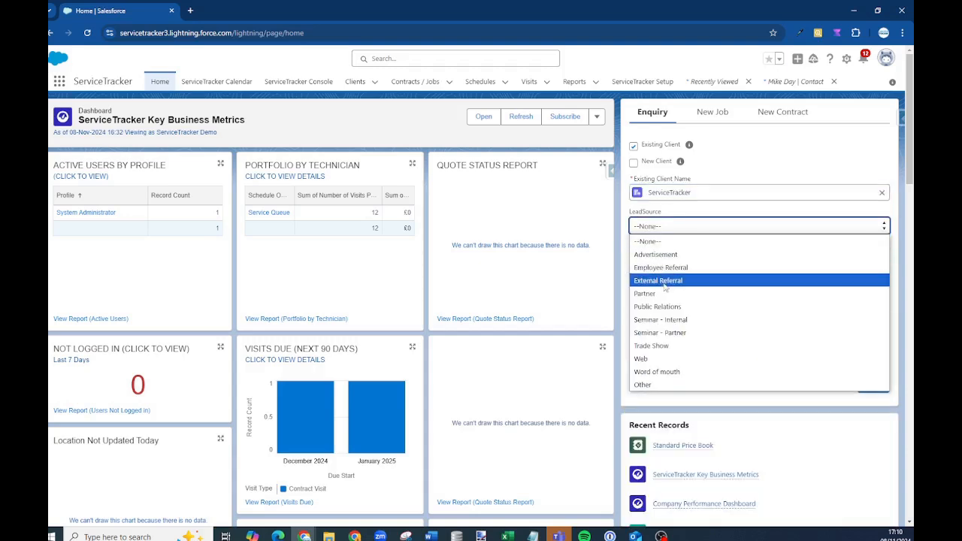
left_click(662, 308)
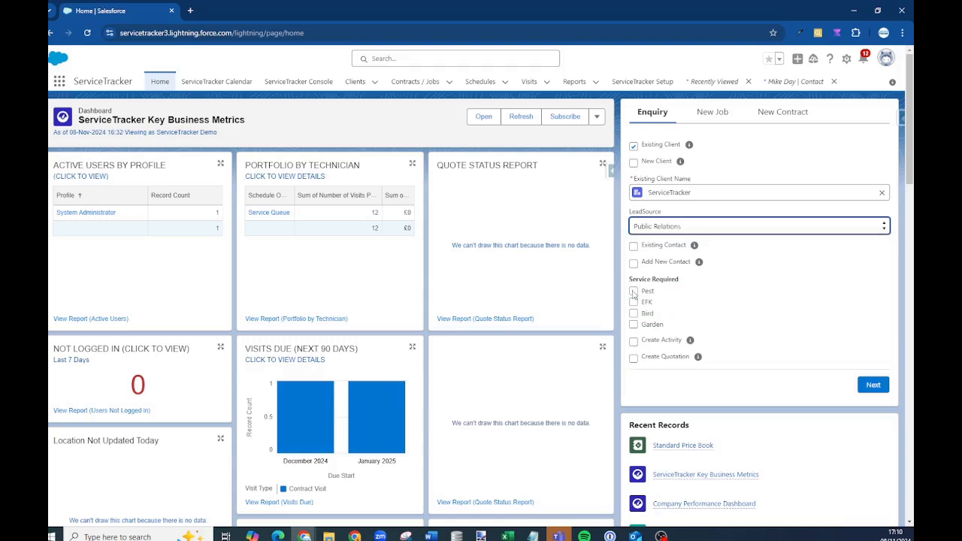
left_click(632, 292)
left_click(634, 359)
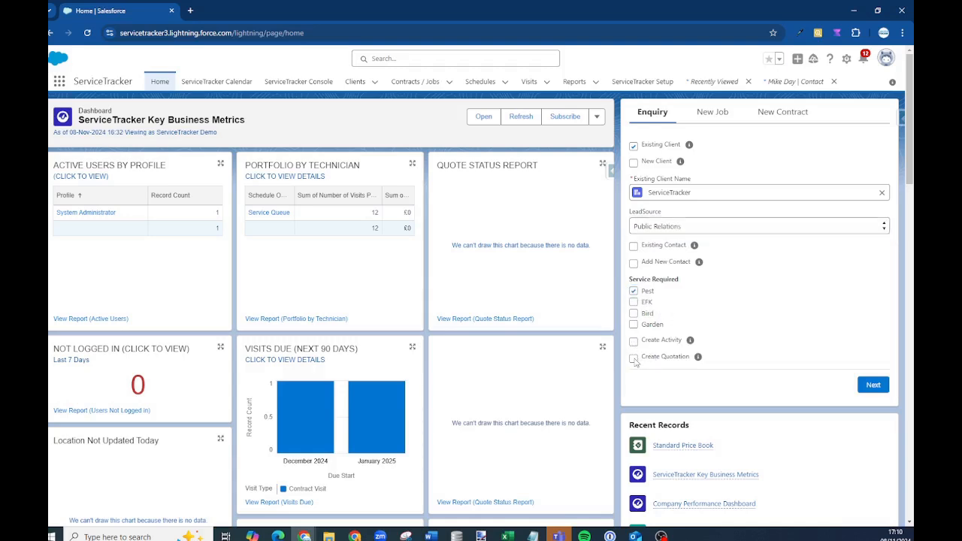
left_click(874, 382)
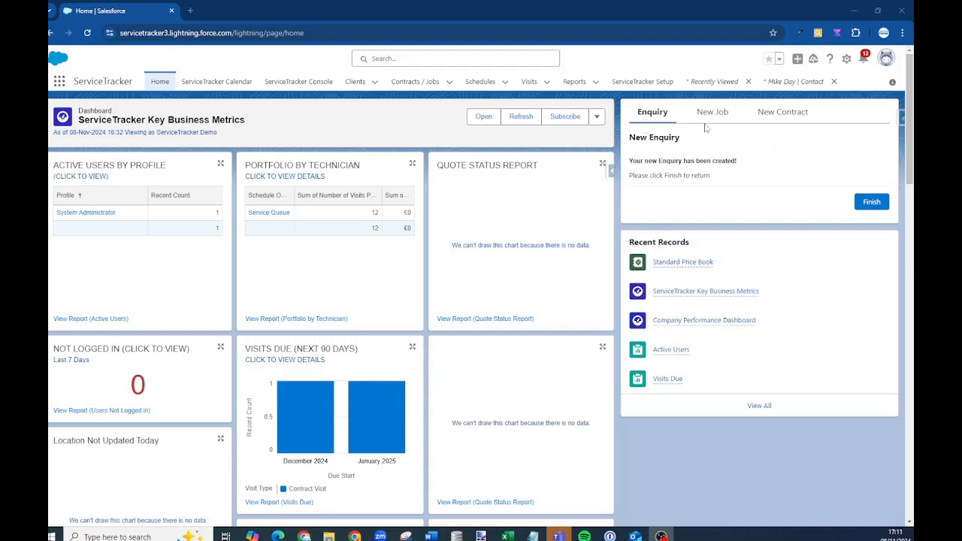
left_click(867, 202)
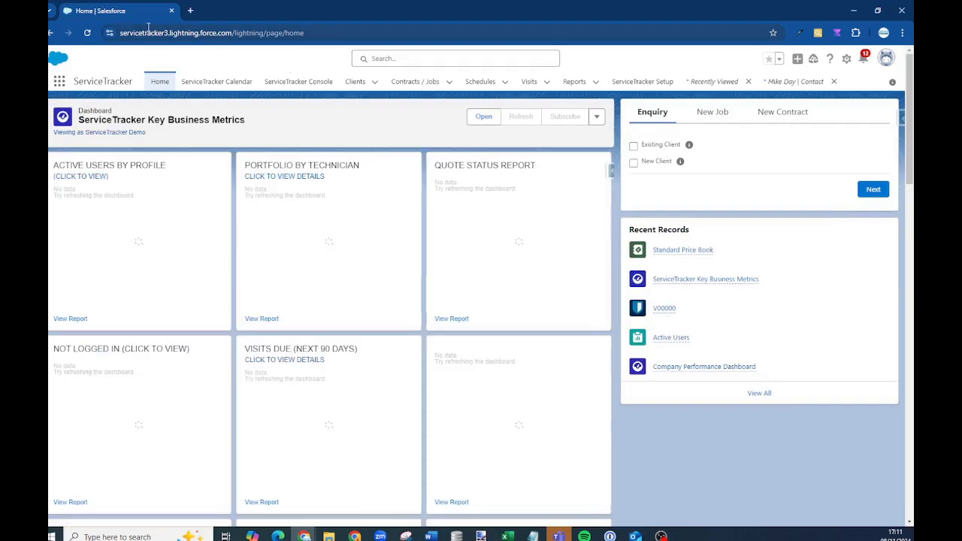
Refresh Home, open the new quote QI-000000 from Recent Records and view its Line Items
left_click(87, 33)
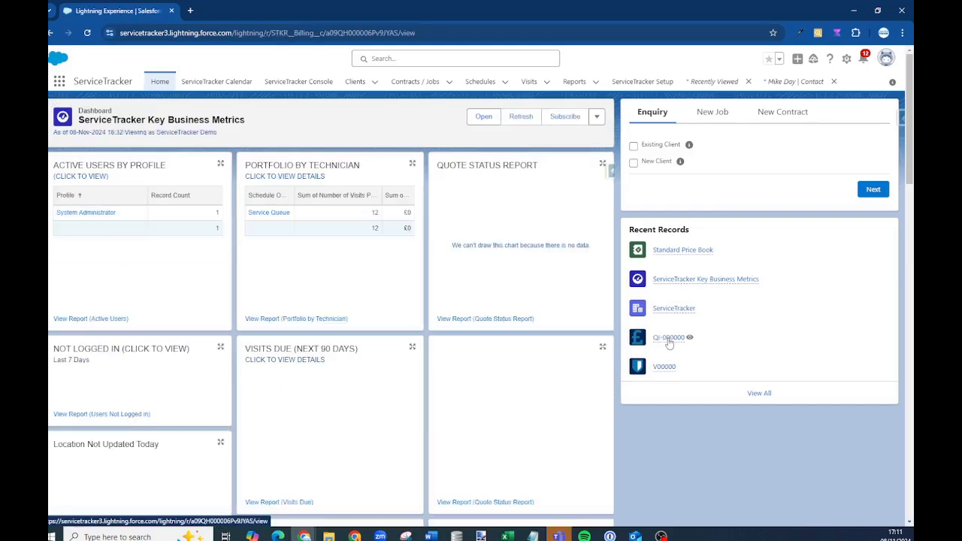
left_click(670, 339)
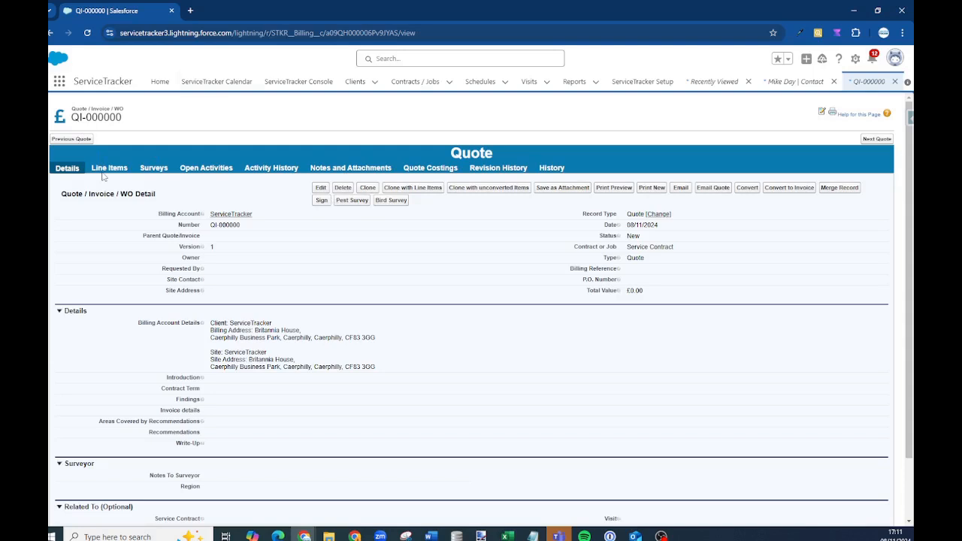
left_click(104, 172)
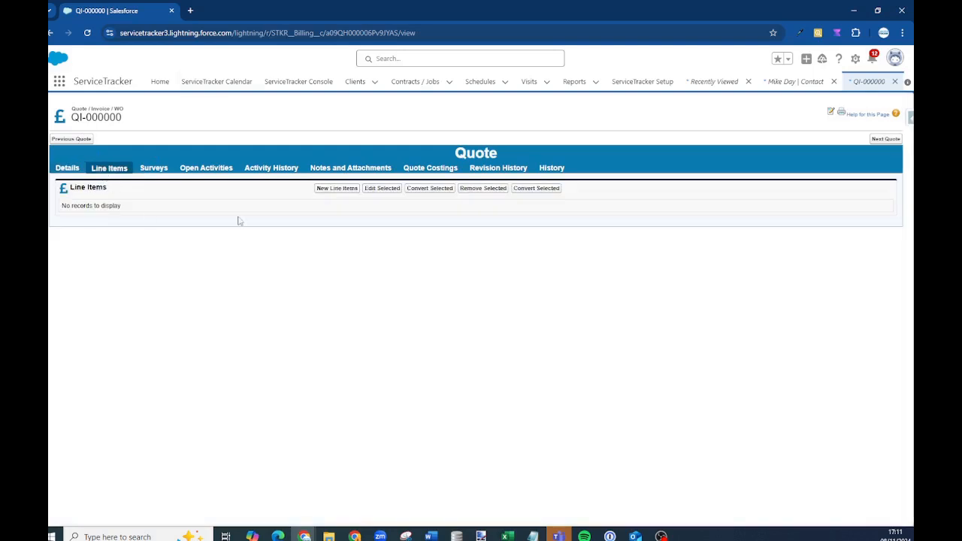
Add a Routine Inspection line item with a £500 sales price to quote QI-000000
left_click(337, 189)
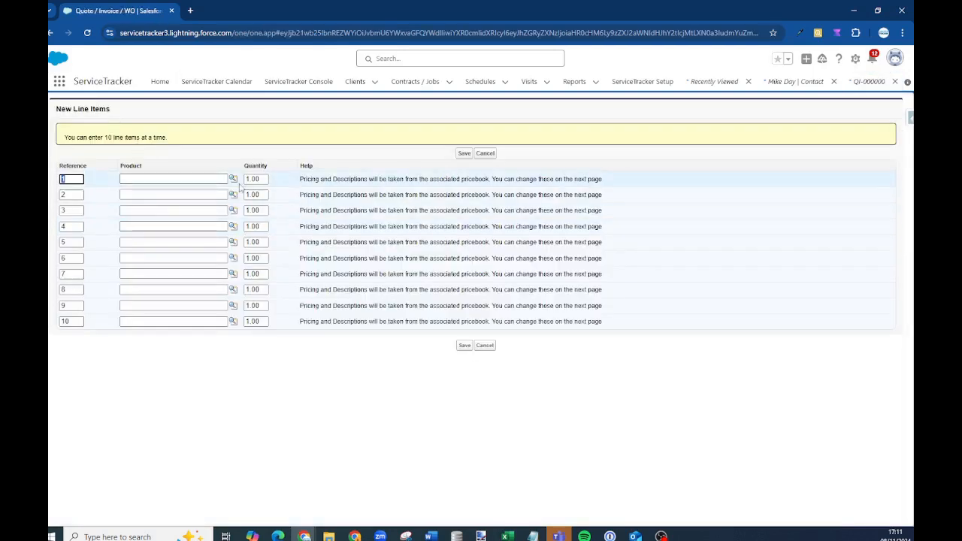
left_click(233, 196)
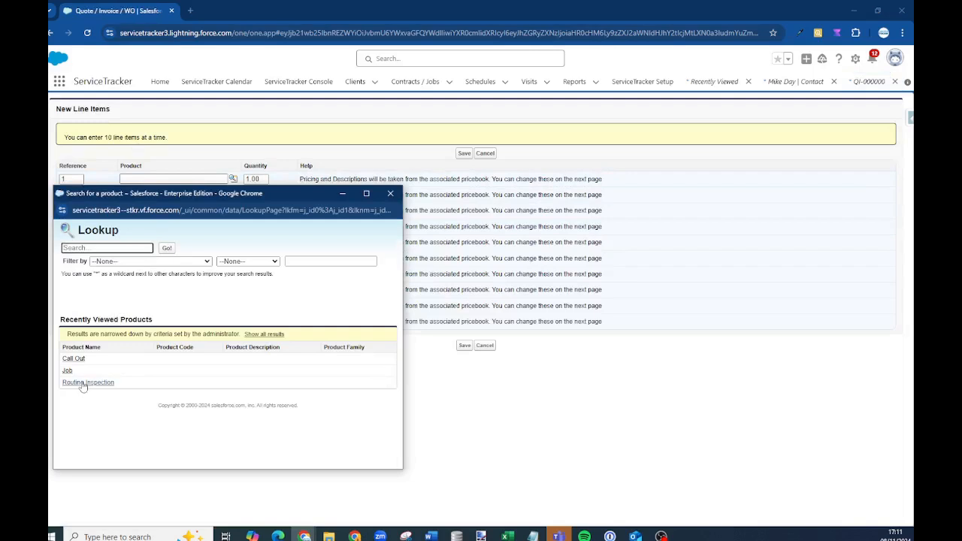
left_click(84, 383)
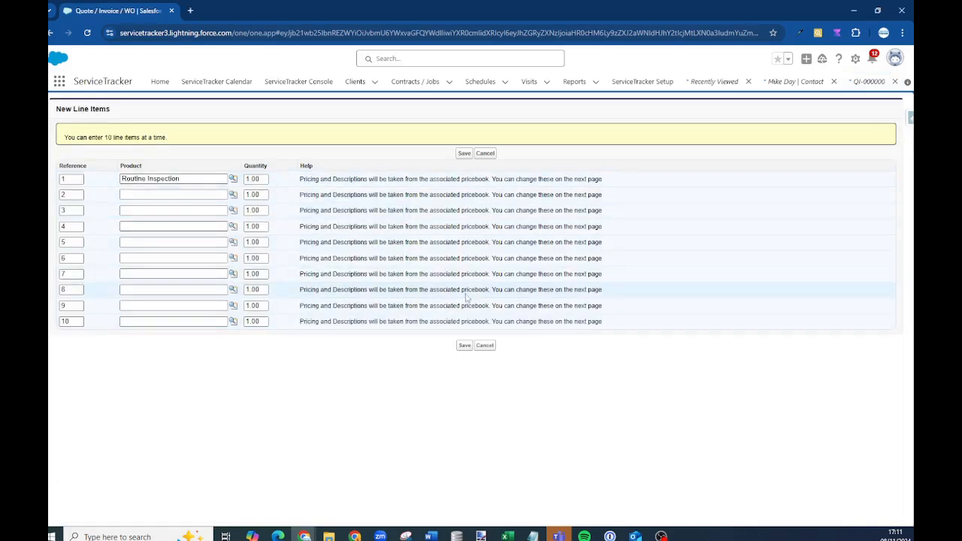
left_click(464, 153)
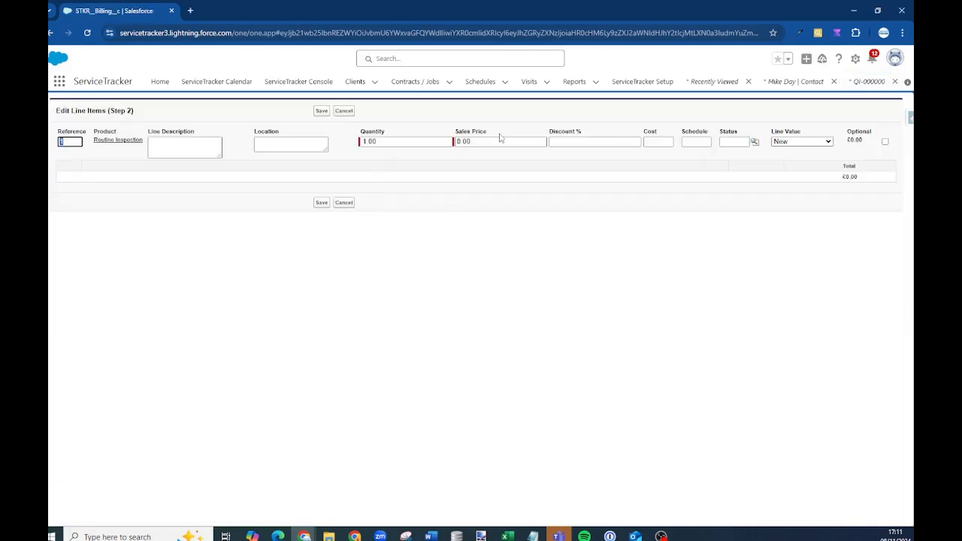
left_click(481, 141)
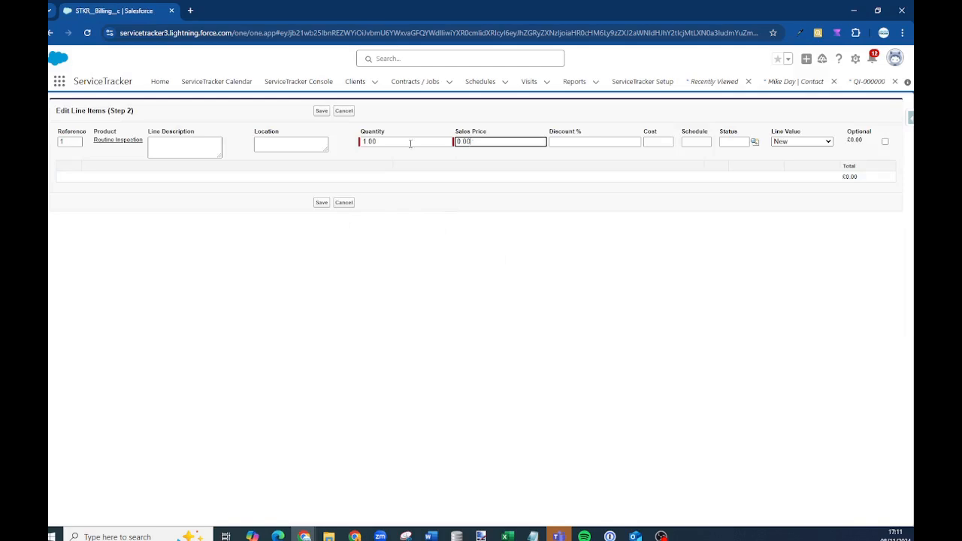
left_click(173, 146)
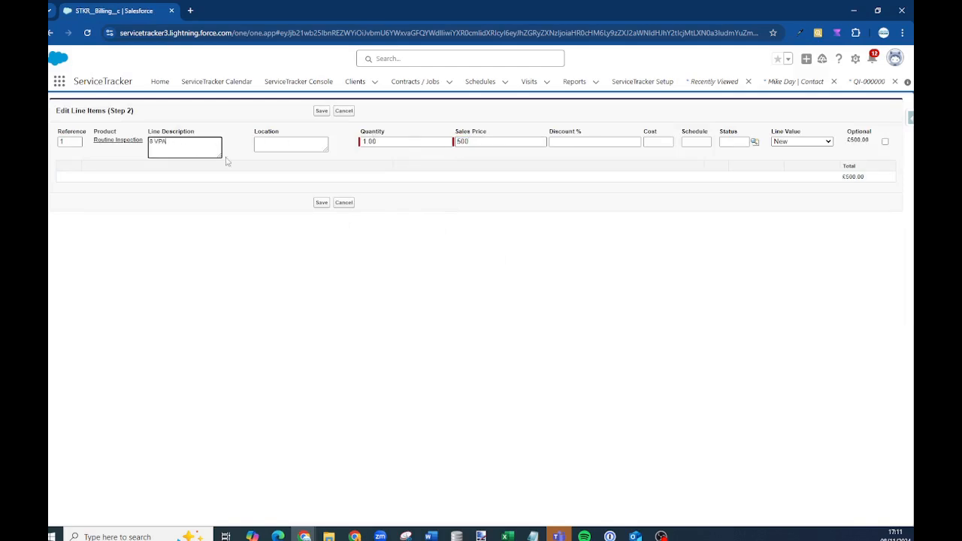
left_click(317, 203)
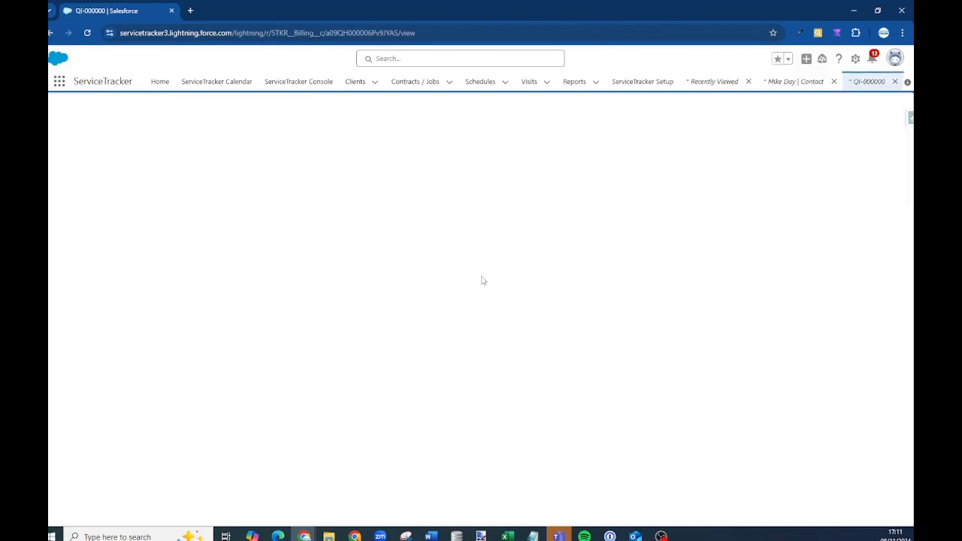
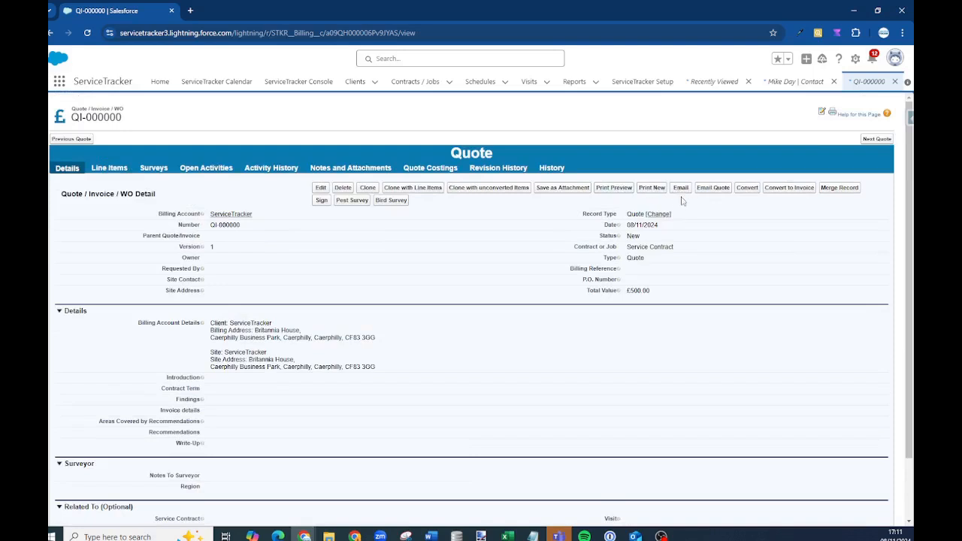
Change quote QI-000000's status from New to Quoted, then return to Home
double_click(656, 236)
left_click(650, 225)
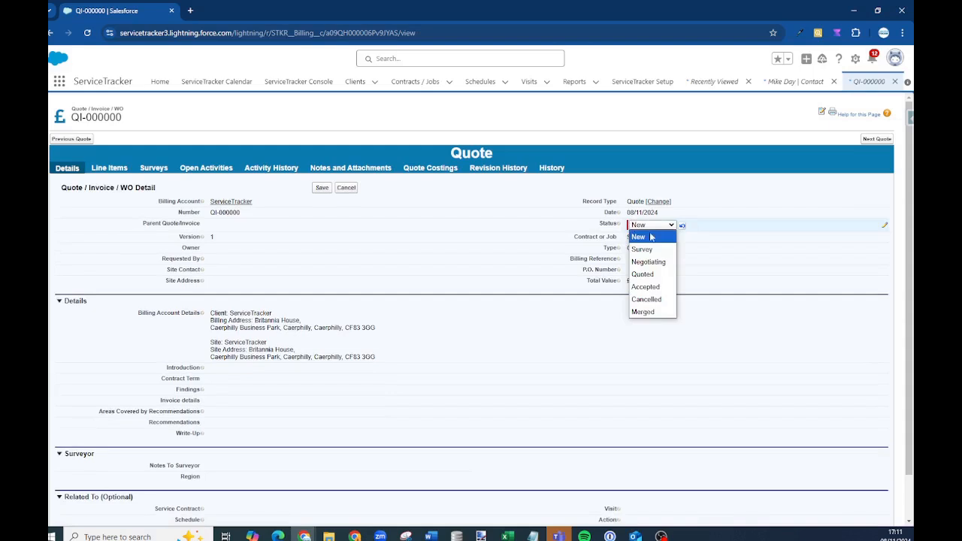
left_click(644, 274)
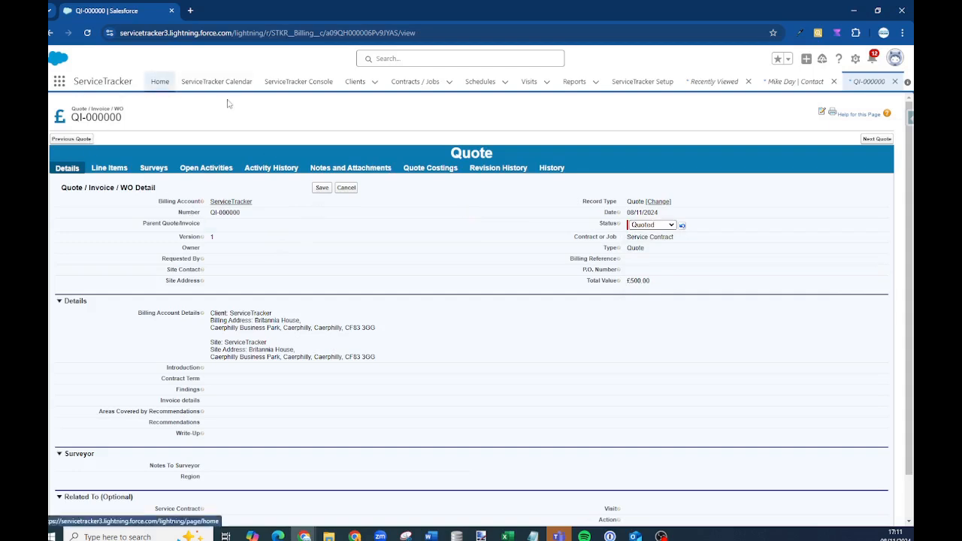
left_click(160, 80)
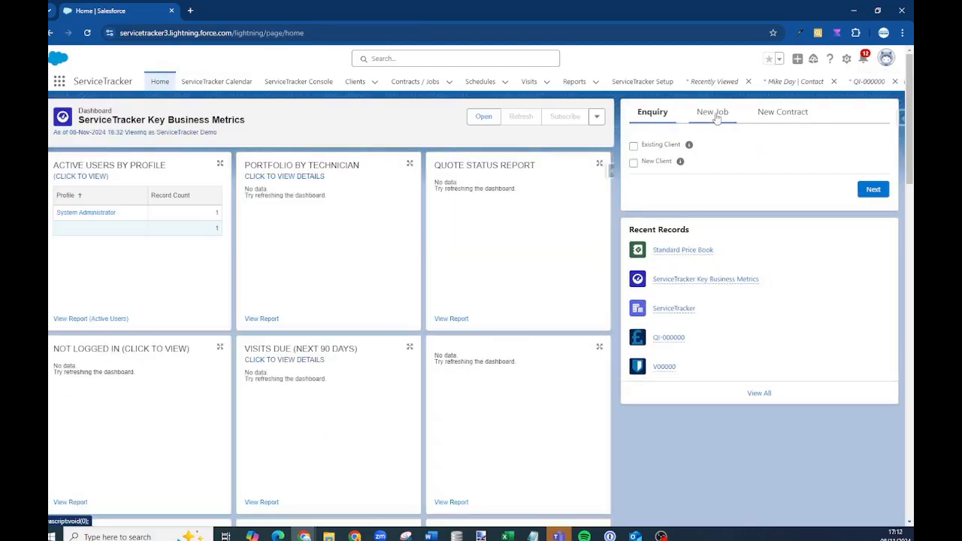
Start a quick job for the existing ServiceTracker billing account and skip the site step
left_click(711, 118)
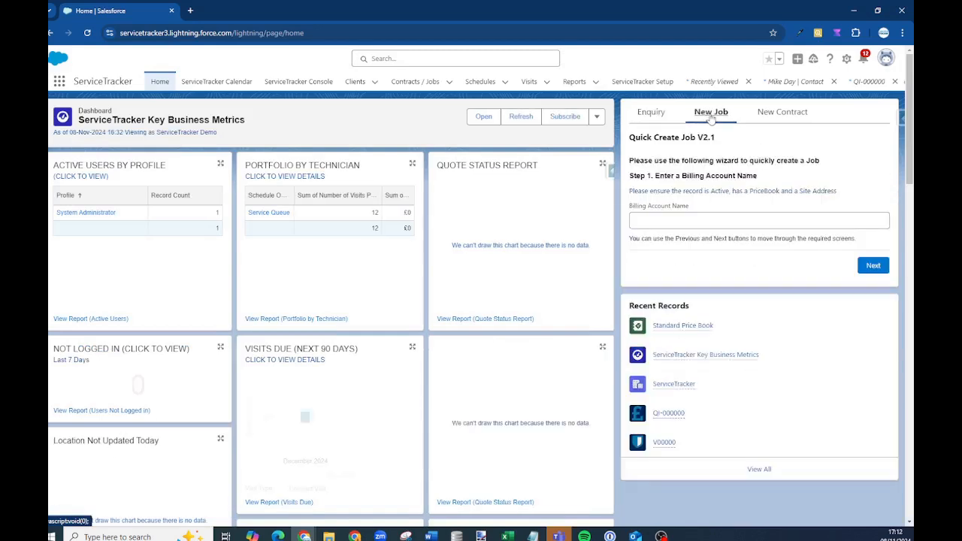
left_click(676, 220)
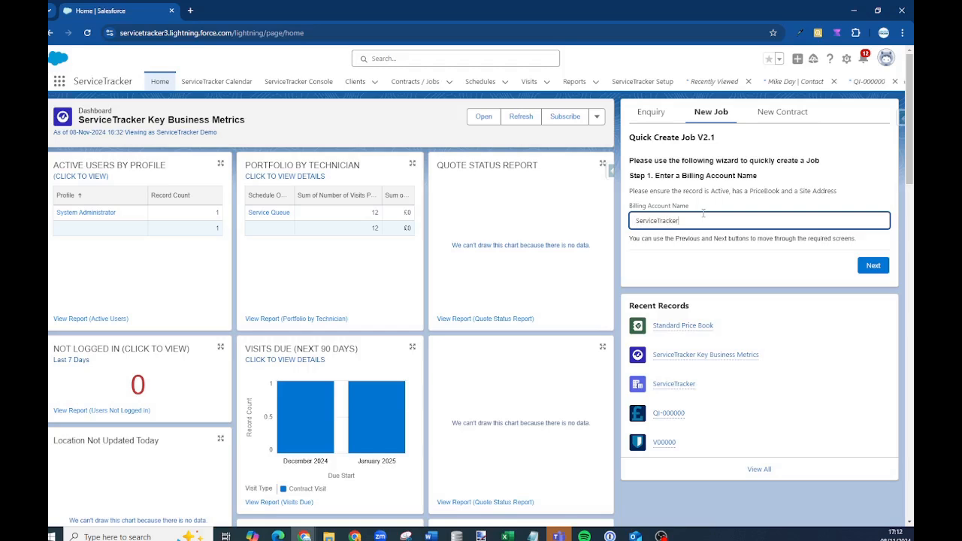
left_click(869, 266)
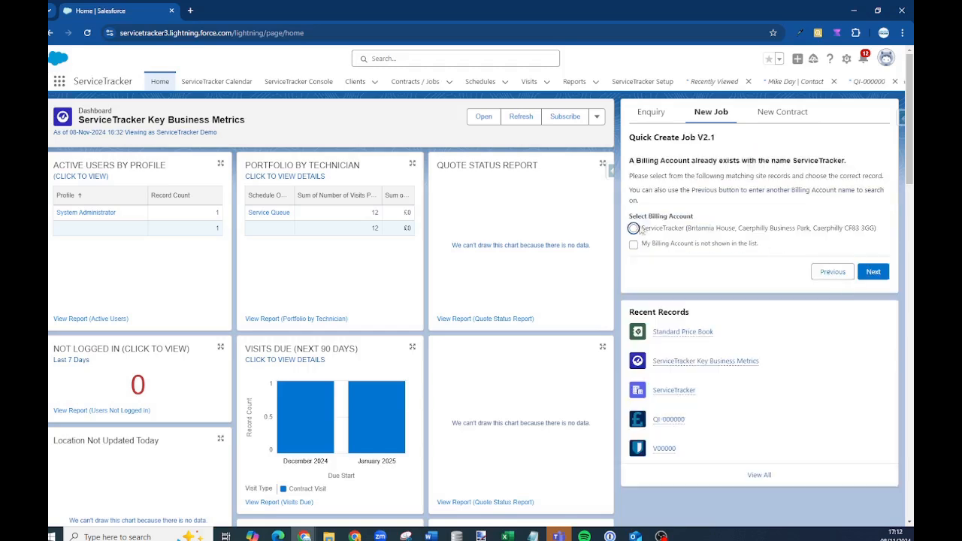
left_click(869, 272)
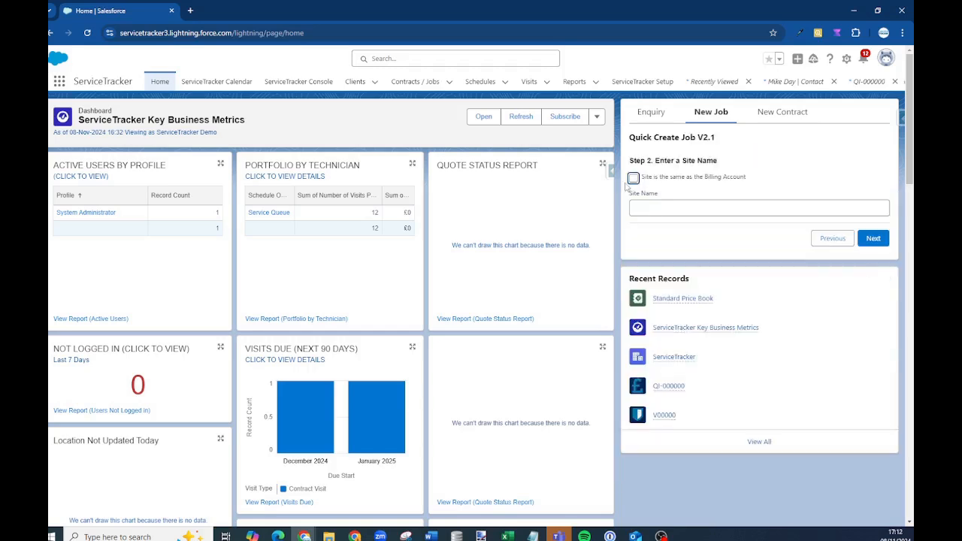
left_click(872, 239)
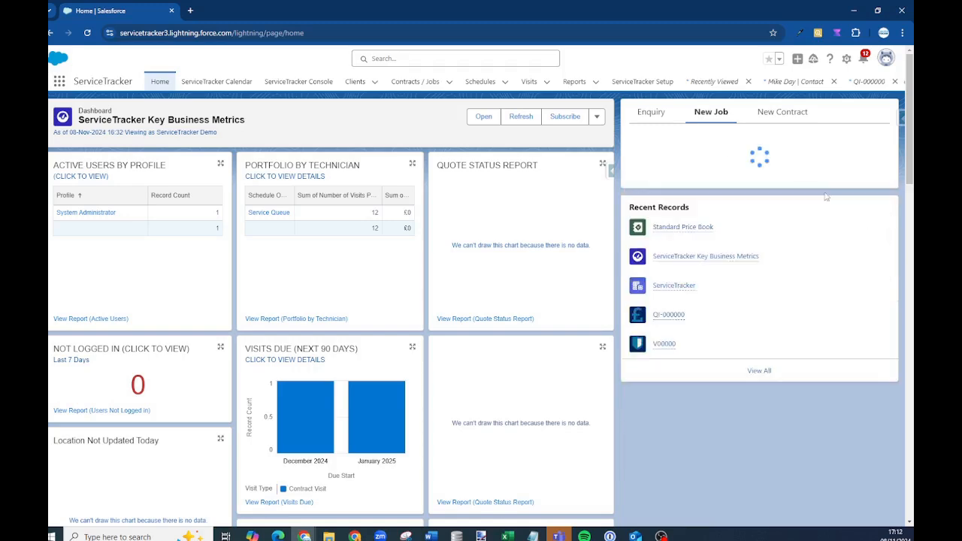
Set product Job - 0.00, a description, and 2 visits on a weekly schedule
scroll(679, 305, "down", 2)
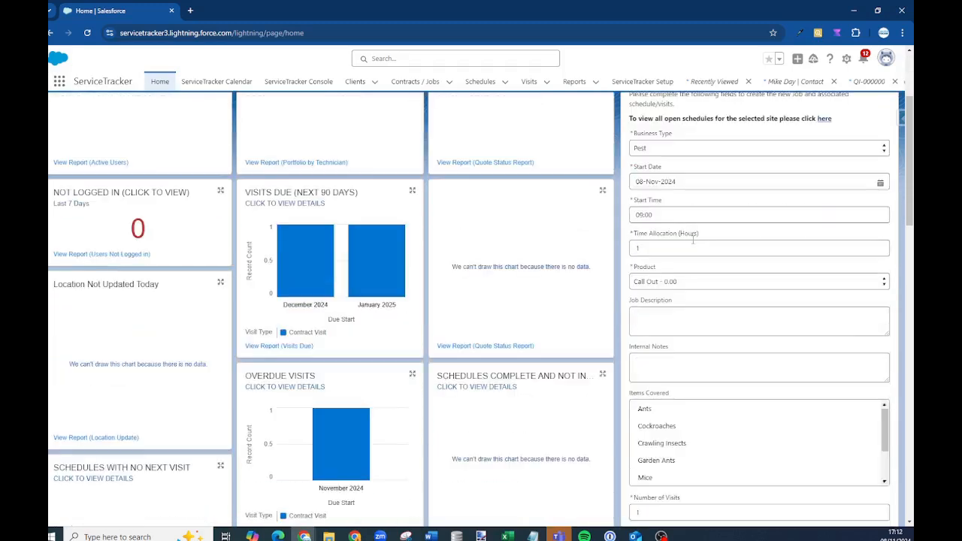
left_click(684, 281)
left_click(687, 313)
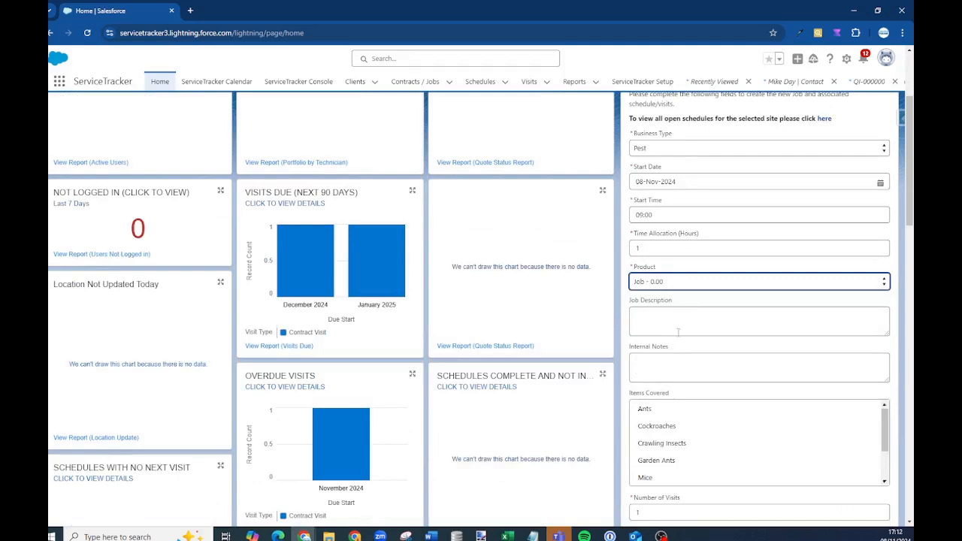
left_click(696, 316)
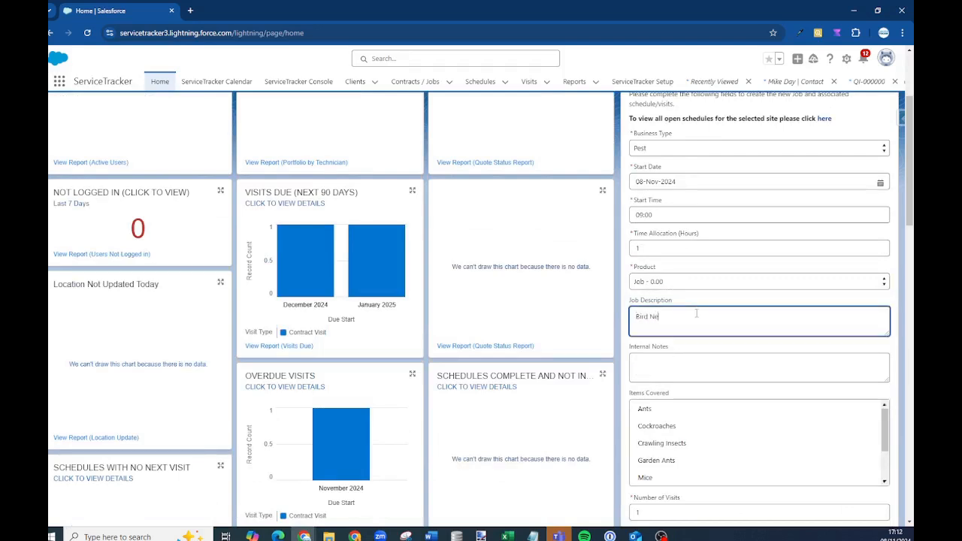
scroll(732, 414, "down", 1)
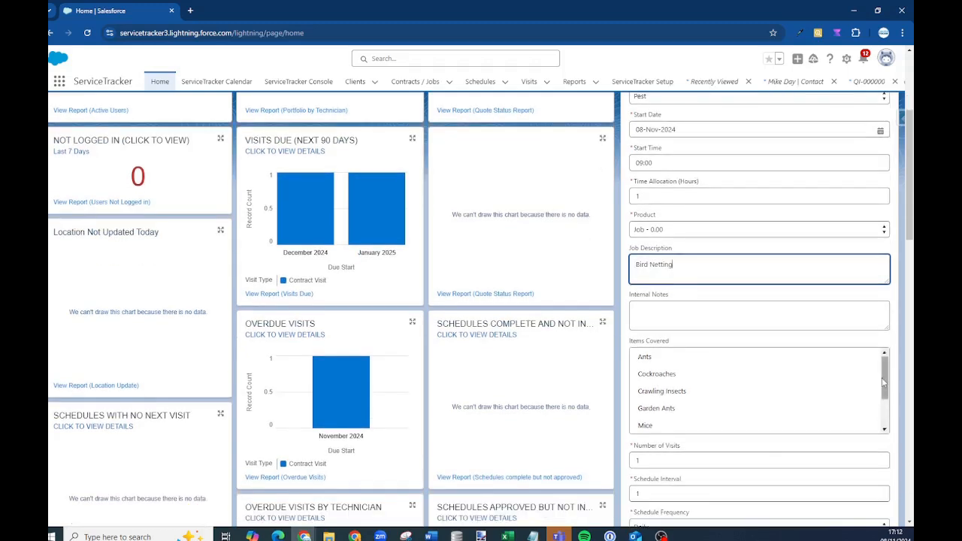
scroll(732, 406, "down", 2)
scroll(736, 451, "down", 3)
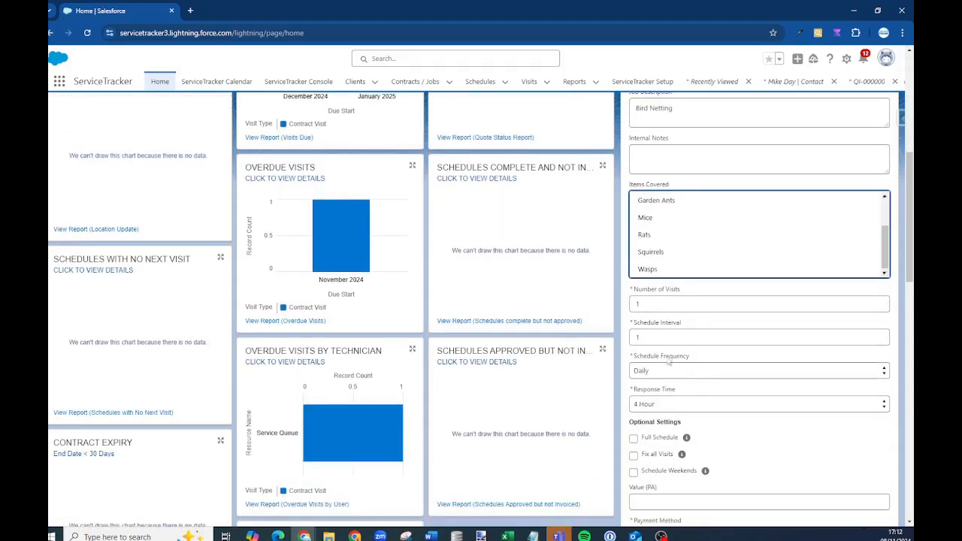
double_click(651, 300)
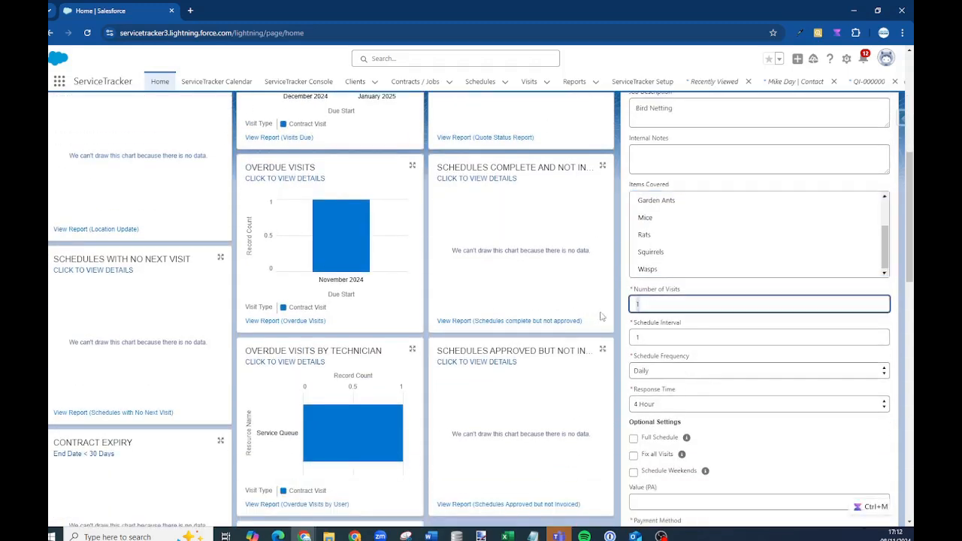
type("2")
left_click(657, 368)
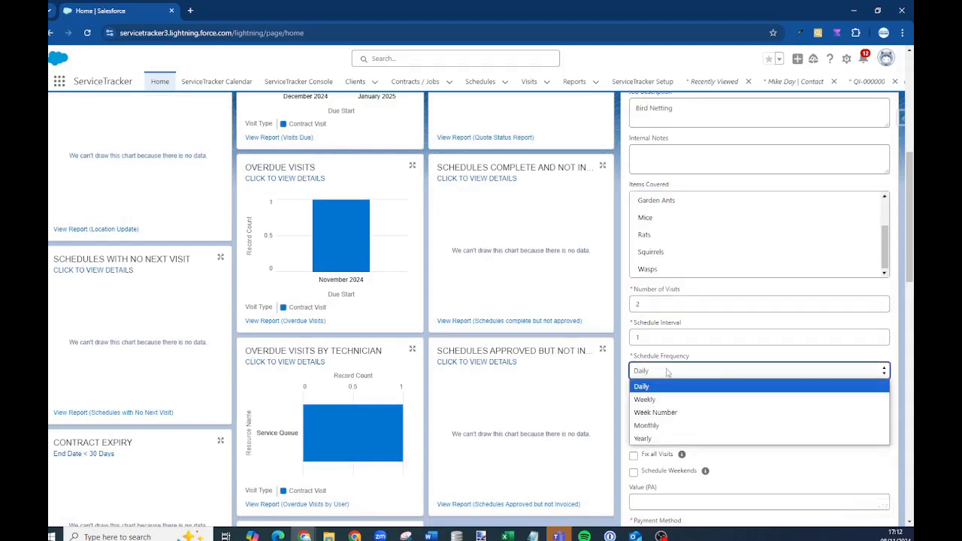
left_click(666, 398)
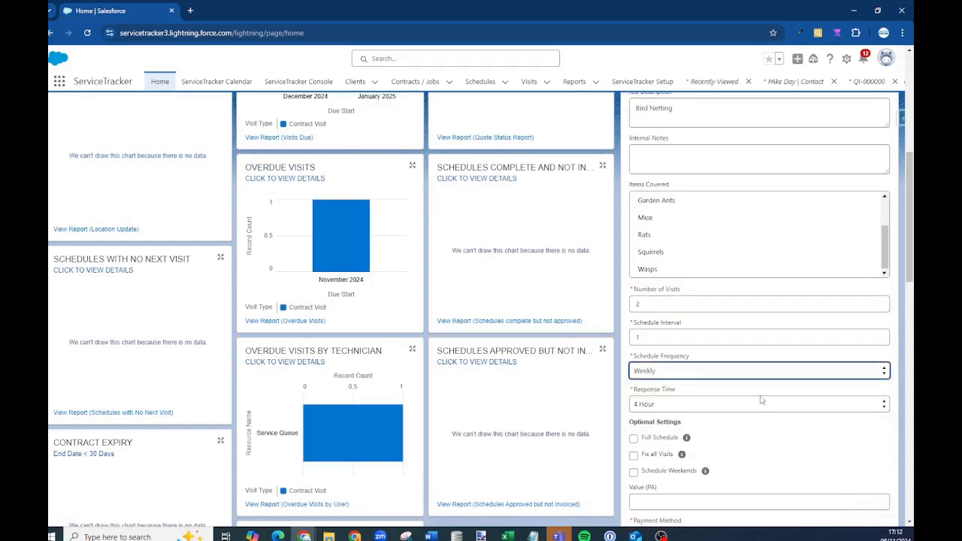
Enter an £800 value, BACS payment, the customer PO reference and works order number
scroll(761, 400, "down", 3)
left_click(647, 295)
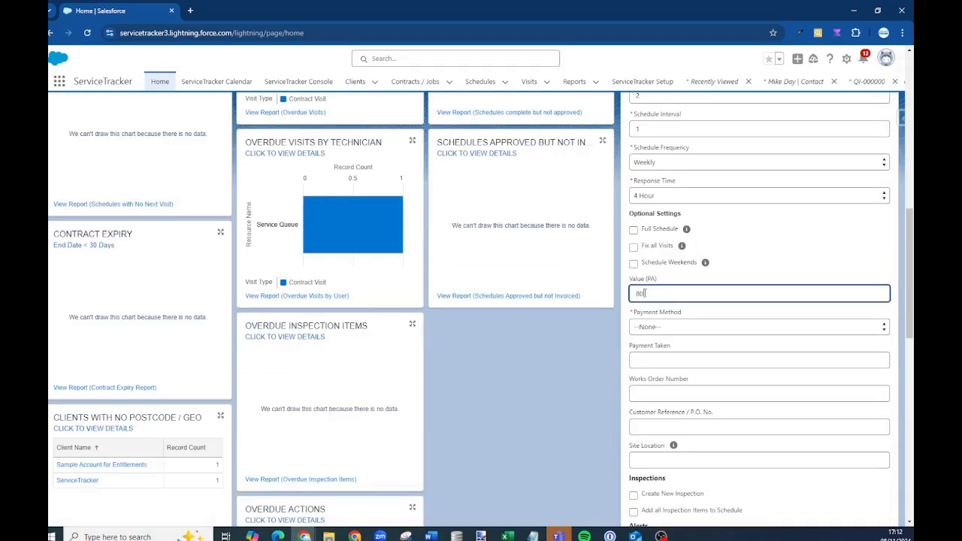
type("800")
left_click(651, 328)
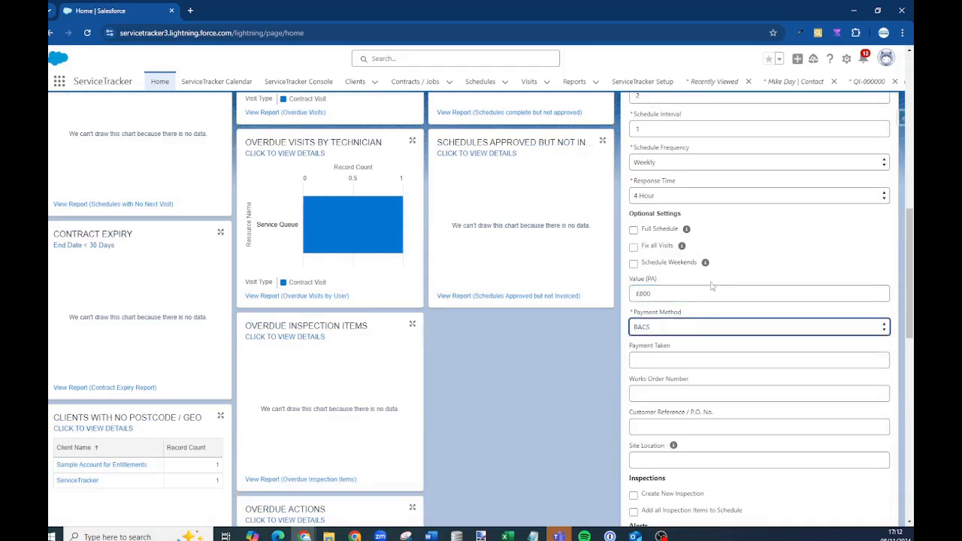
scroll(712, 286, "down", 1)
scroll(663, 340, "down", 2)
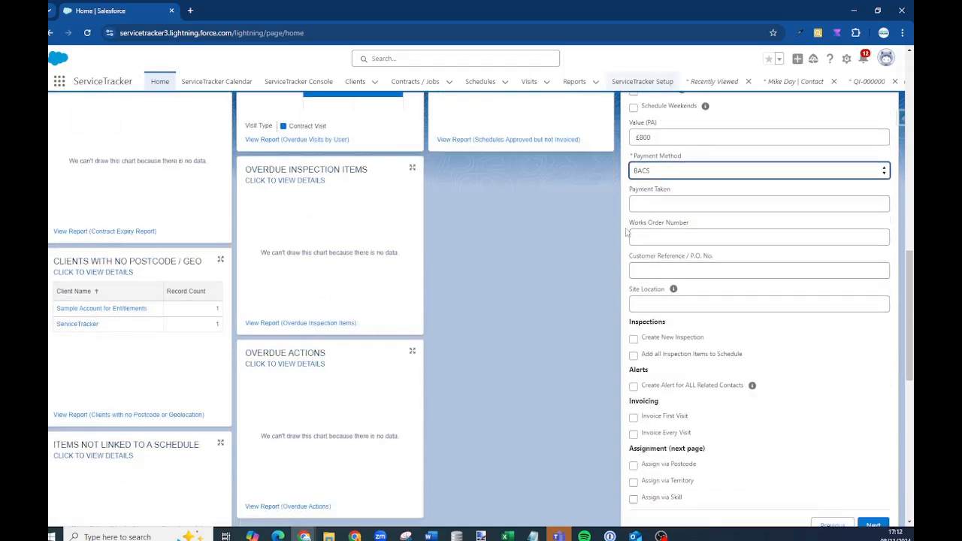
left_click(664, 269)
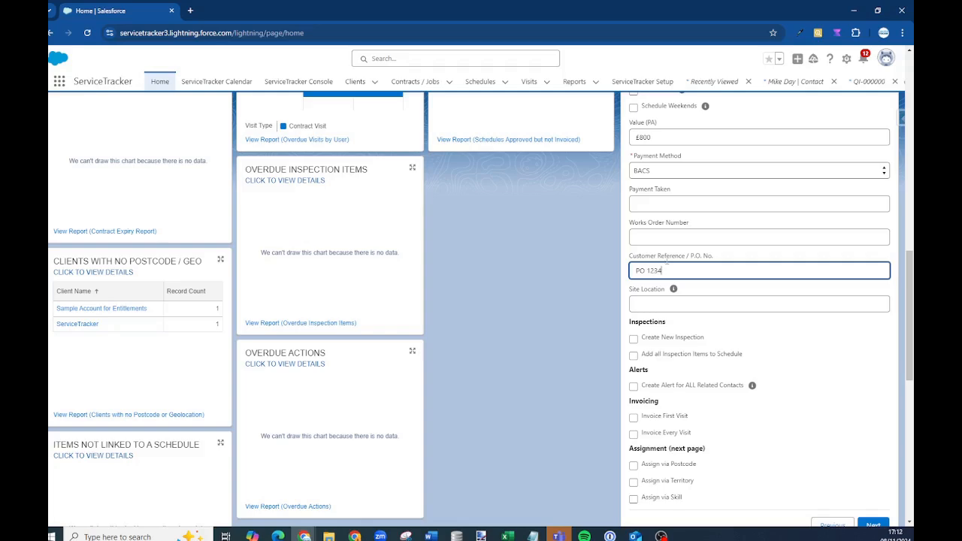
left_click(667, 241)
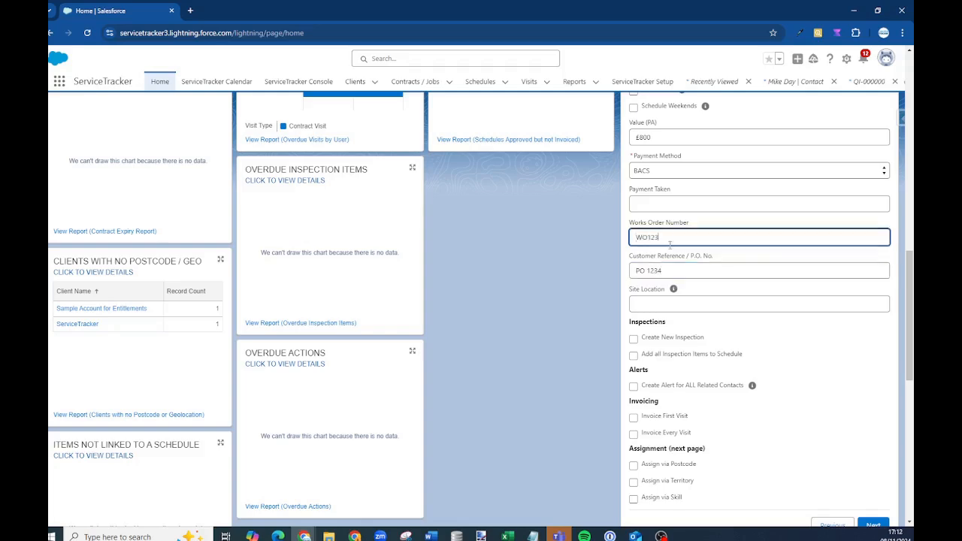
scroll(669, 245, "down", 5)
Assign Service Queue as the job's schedule owner and create the job
left_click(874, 270)
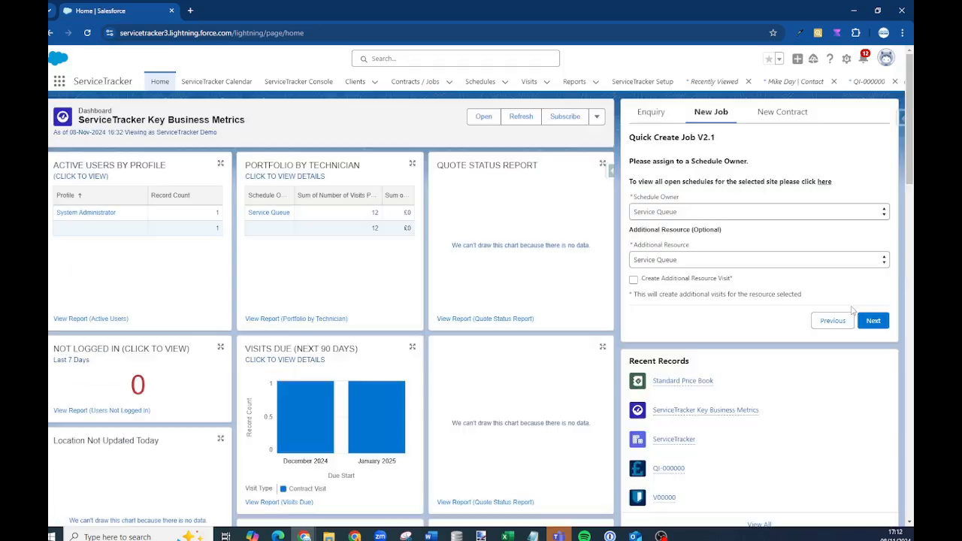
left_click(690, 216)
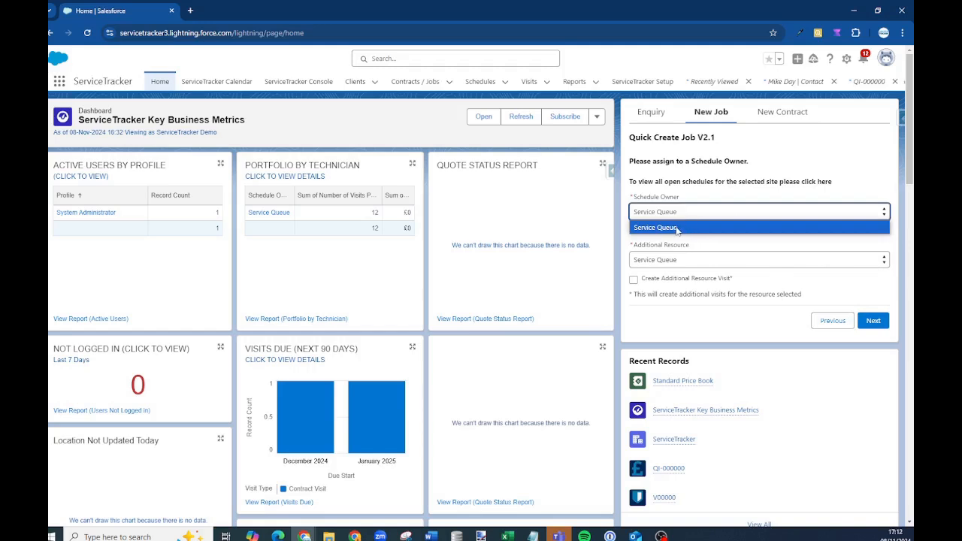
left_click(677, 228)
left_click_drag(634, 197, 695, 200)
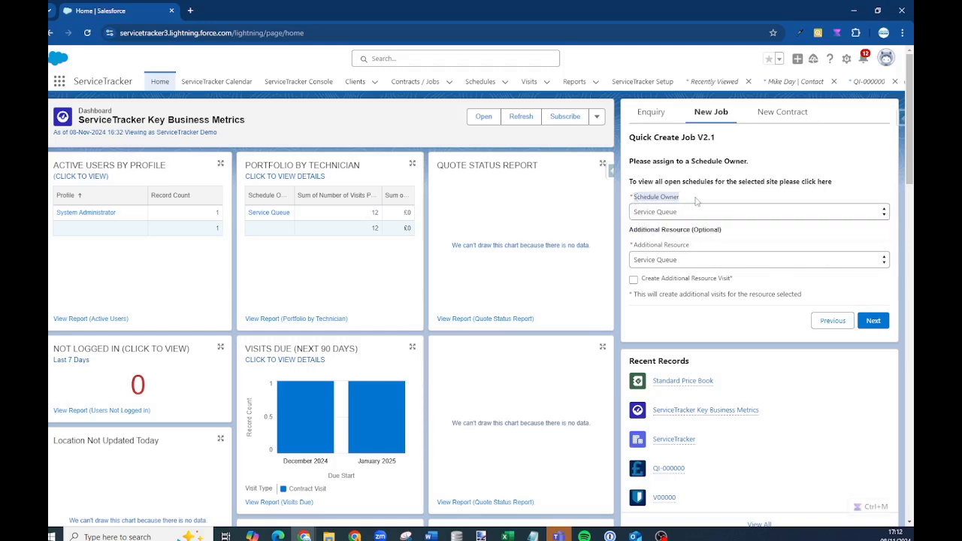
left_click(671, 216)
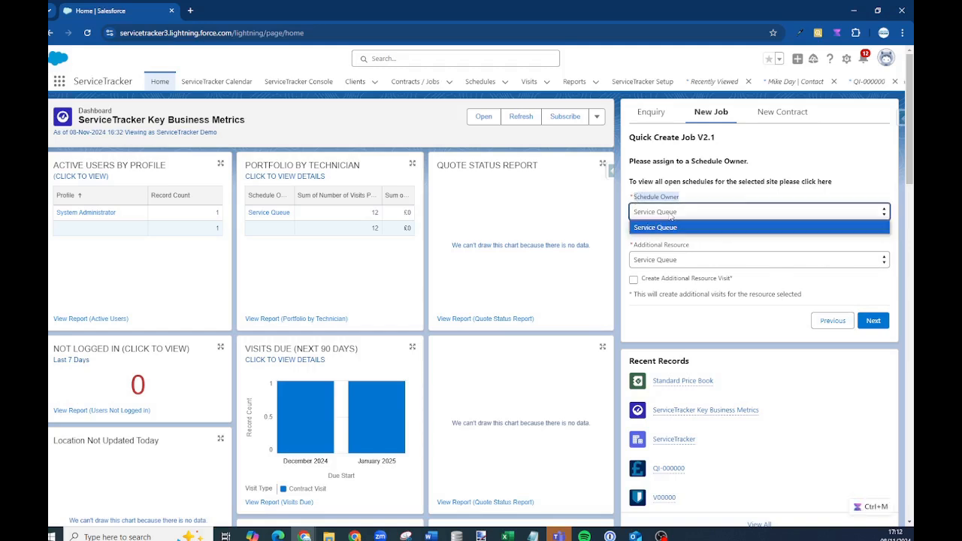
left_click(875, 321)
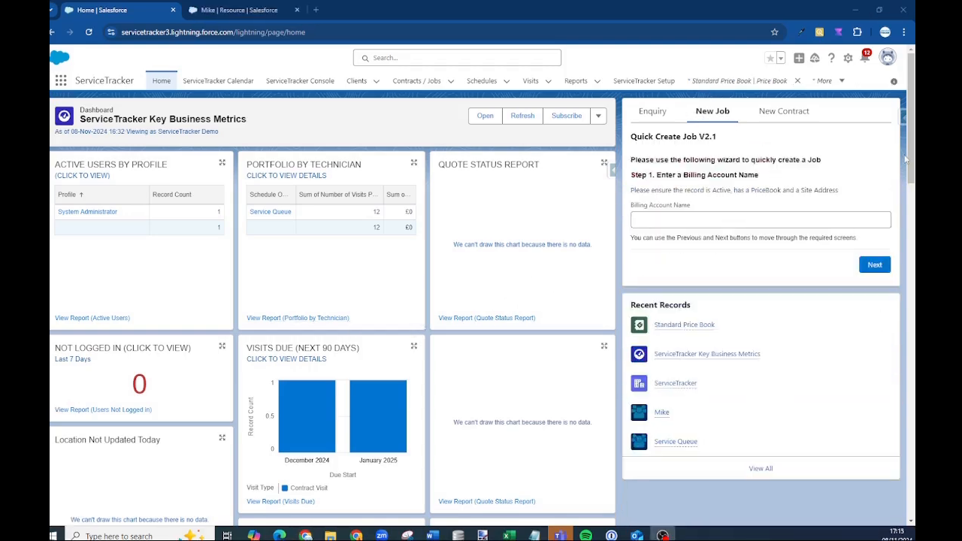
Start a new contract, look up the client by name, and continue as a new client
left_click(773, 119)
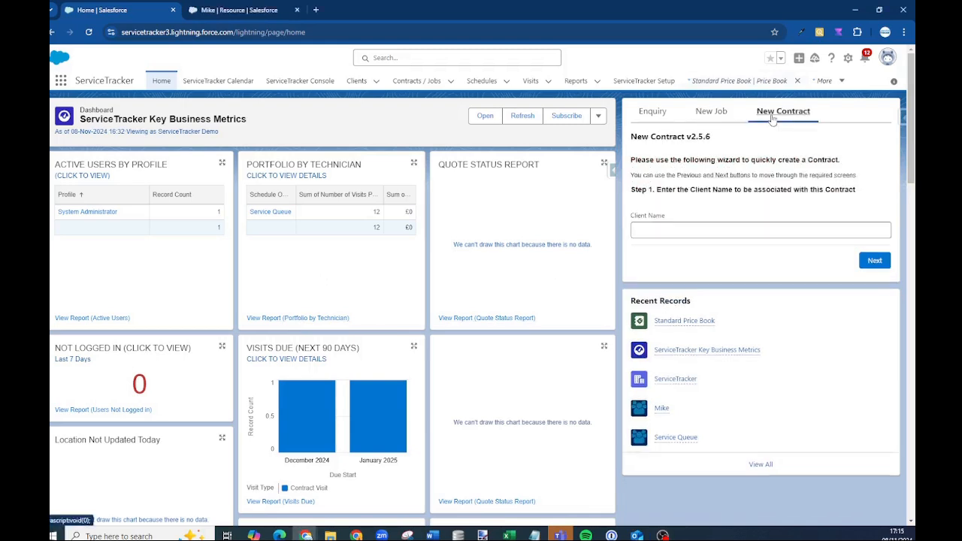
left_click(652, 226)
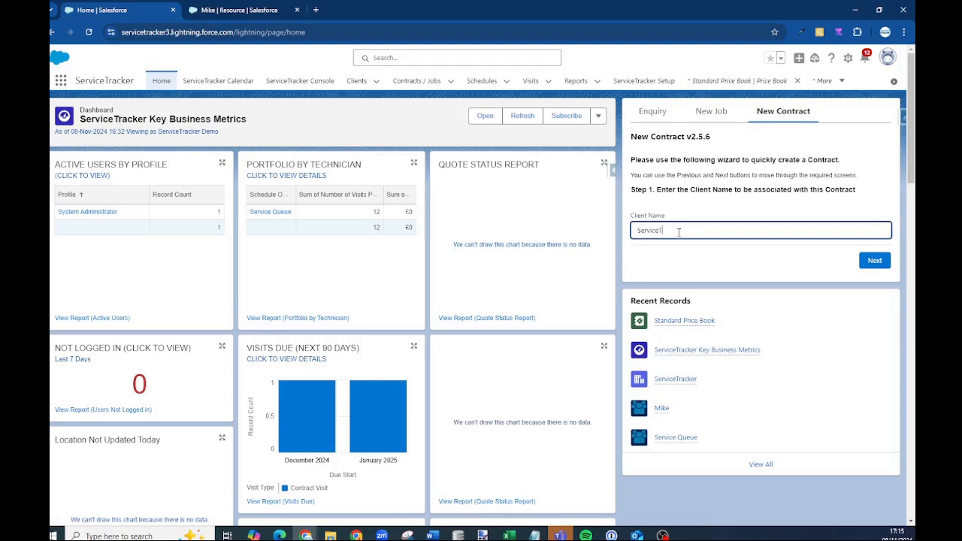
left_click(875, 260)
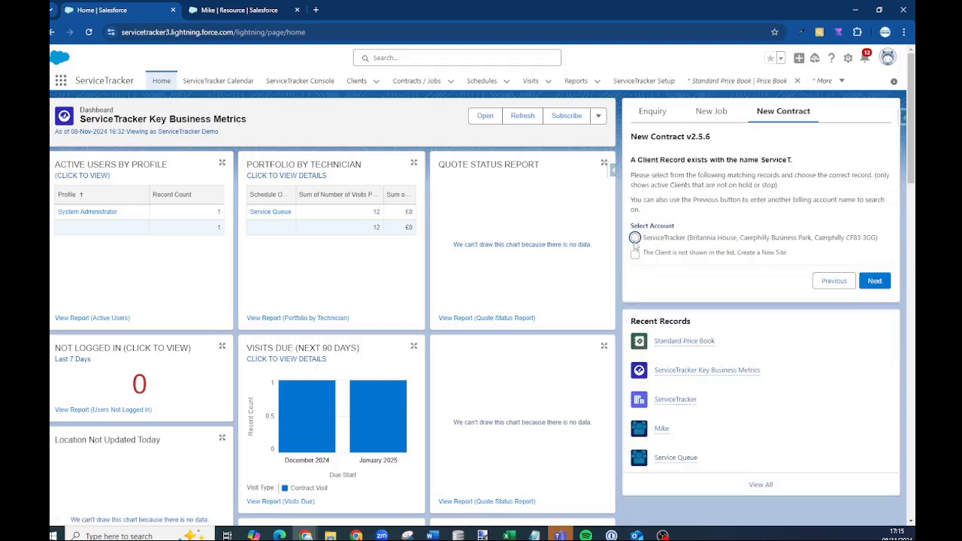
left_click(635, 238)
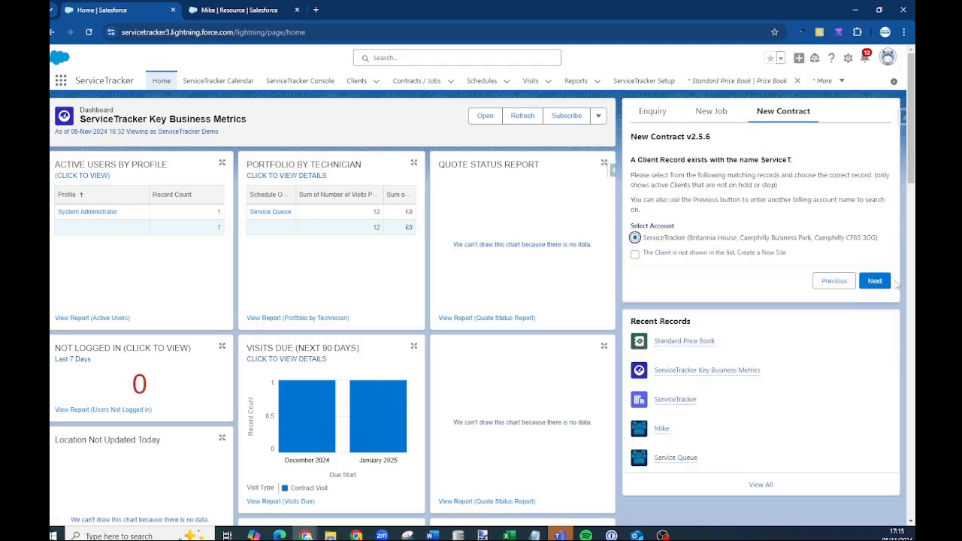
left_click(635, 254)
left_click(875, 280)
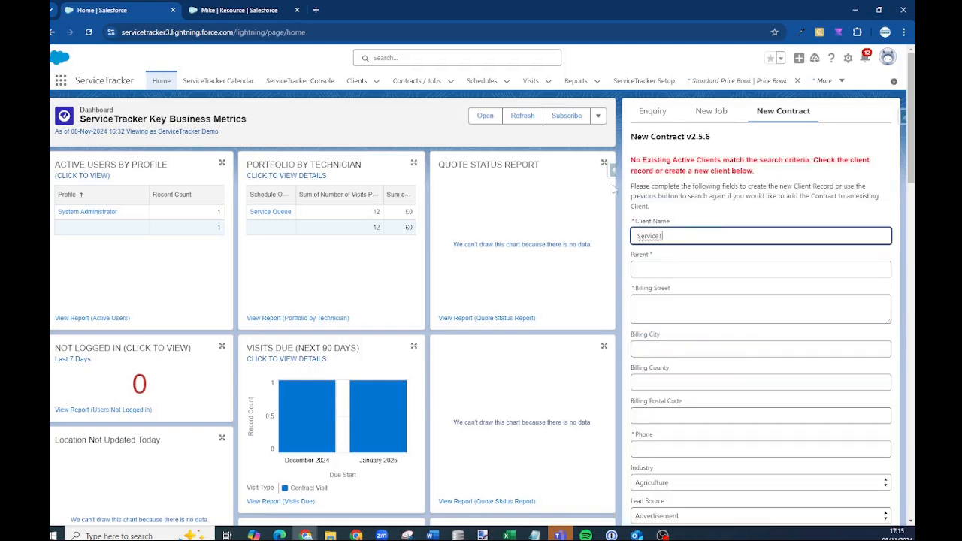
Go back and continue with the existing ServiceTracker client instead
scroll(677, 289, "down", 2)
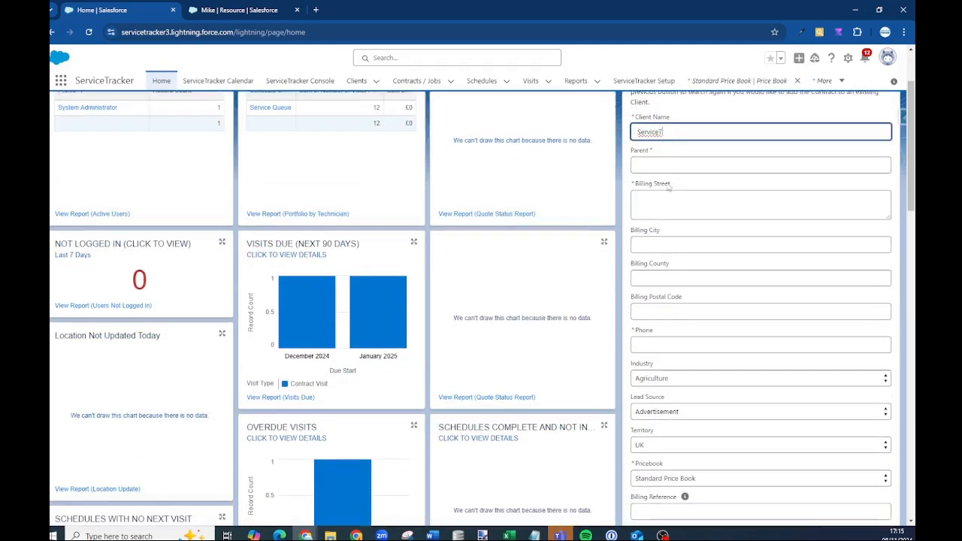
scroll(685, 207, "down", 5)
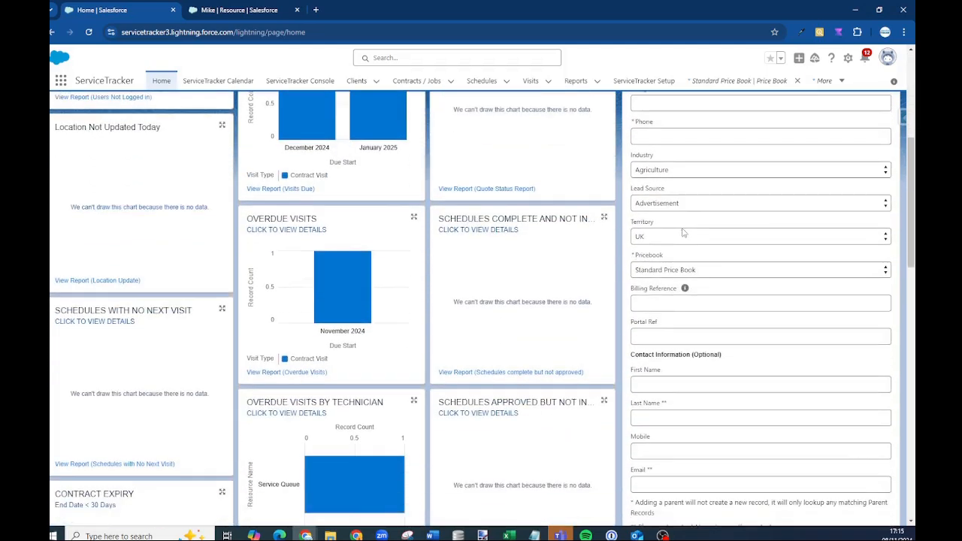
scroll(680, 244, "down", 1)
scroll(626, 223, "up", 7)
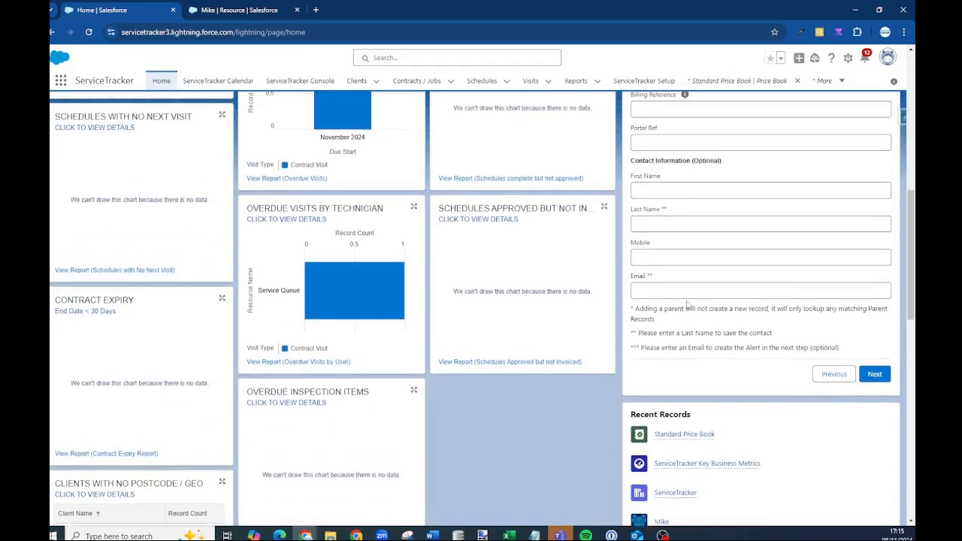
scroll(805, 416, "down", 5)
scroll(819, 391, "down", 3)
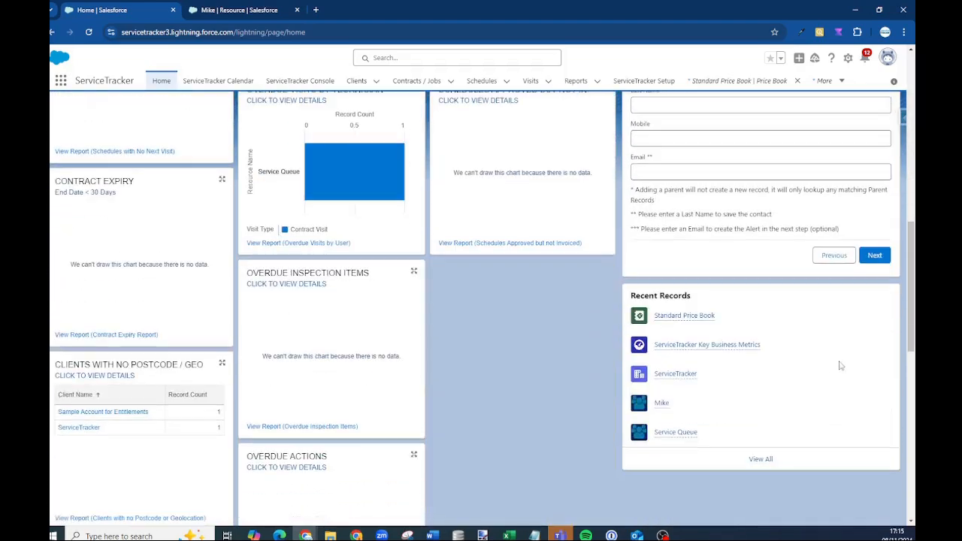
left_click(832, 254)
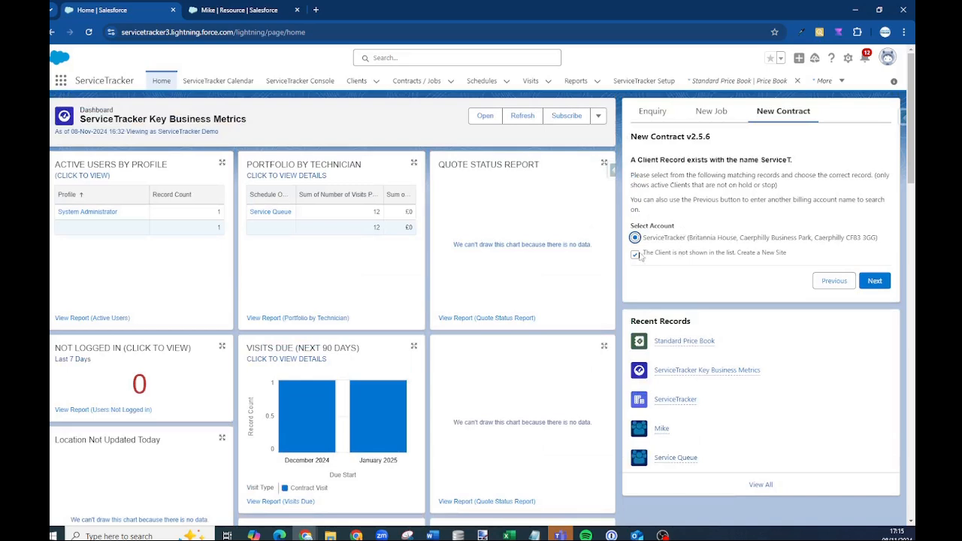
left_click(874, 283)
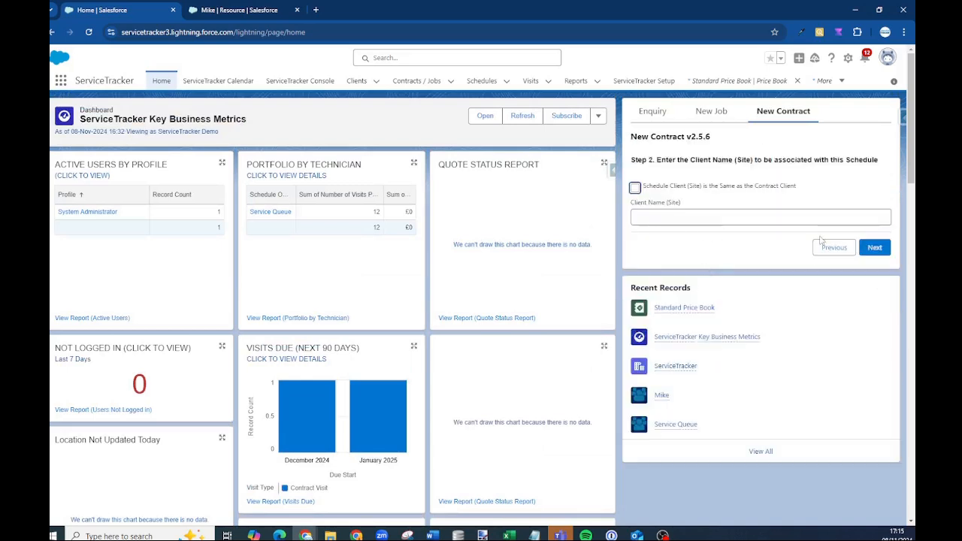
Set the contract schedule: product Job, notes, Monthly frequency and 45 minutes allocated
left_click(872, 249)
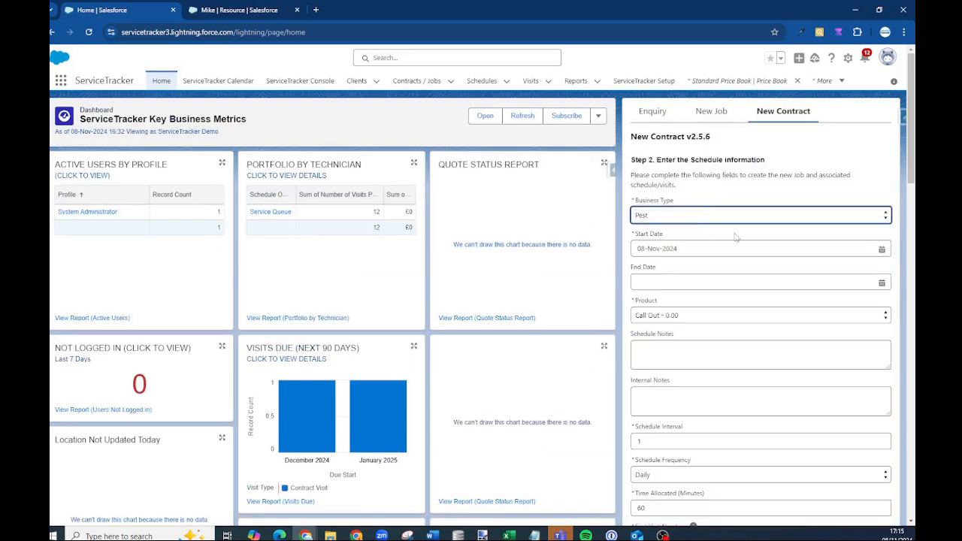
left_click(680, 314)
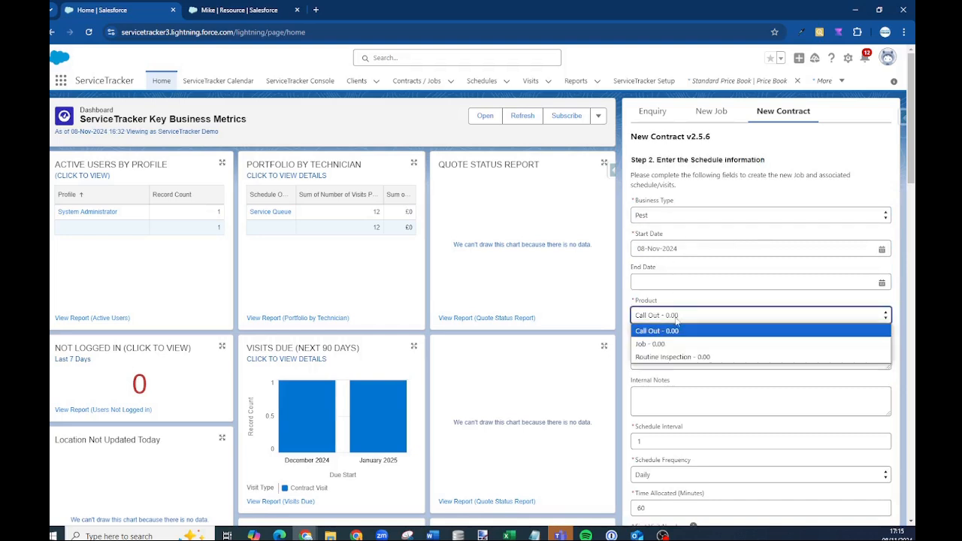
left_click(680, 339)
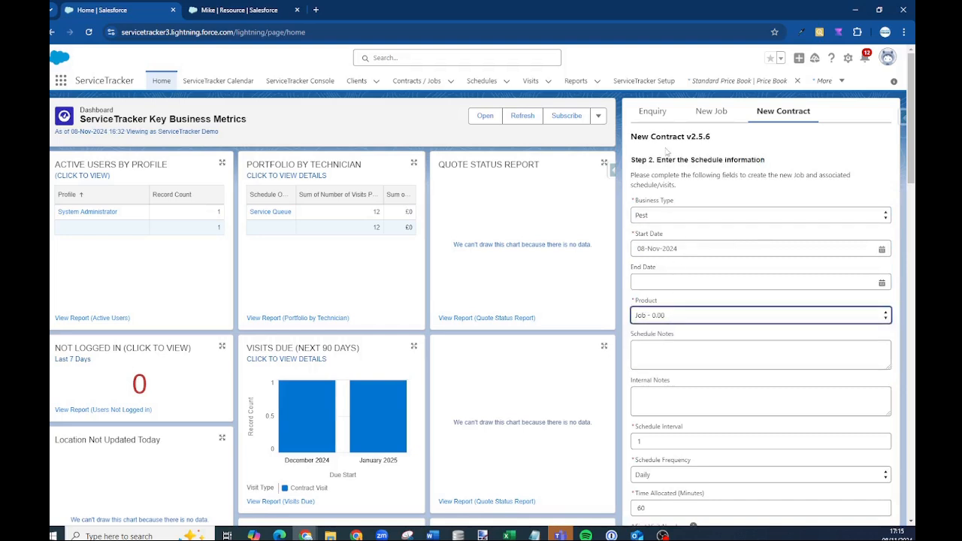
left_click(684, 351)
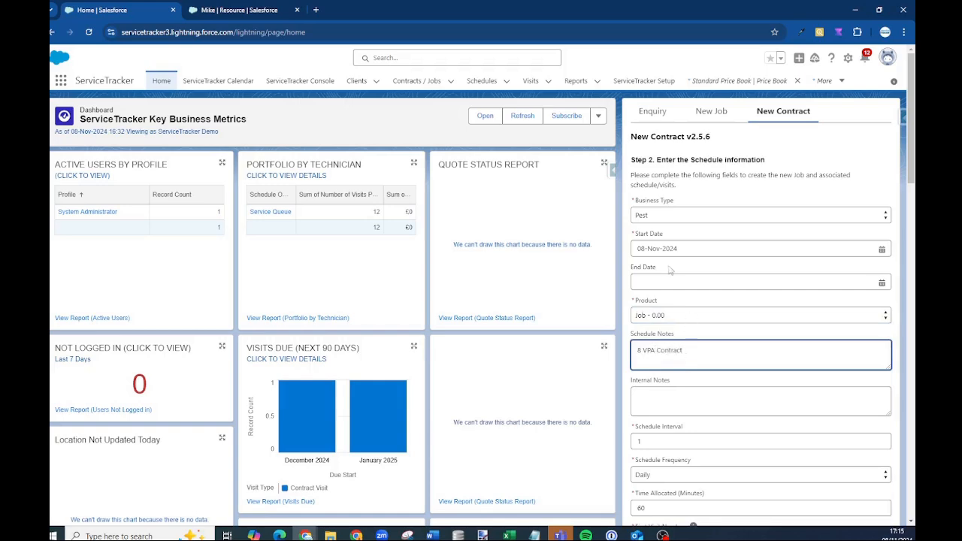
scroll(762, 306, "down", 2)
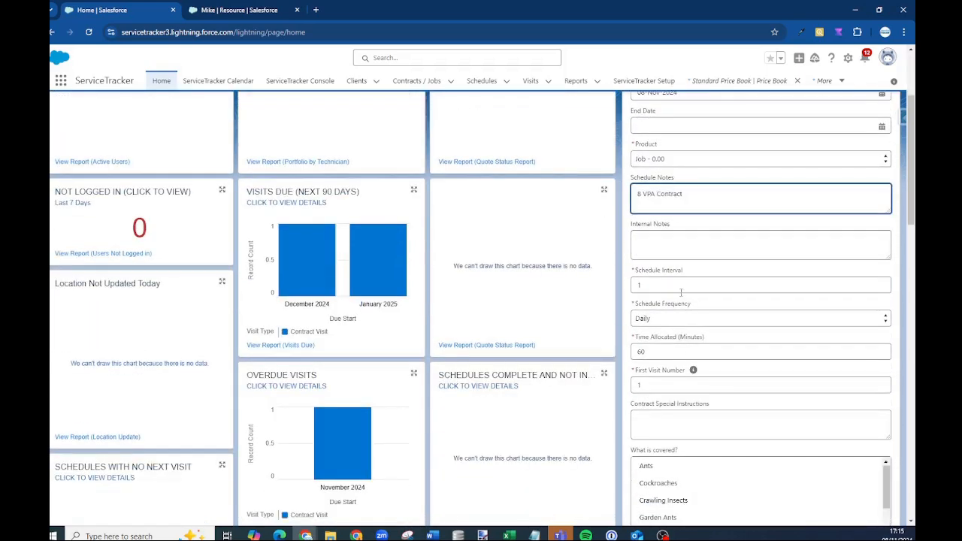
left_click(656, 289)
left_click(689, 318)
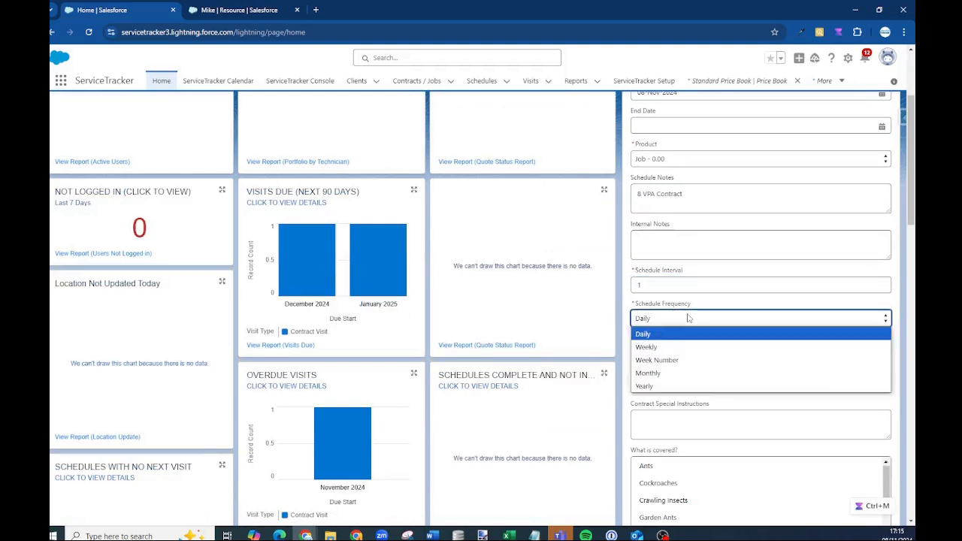
left_click(671, 373)
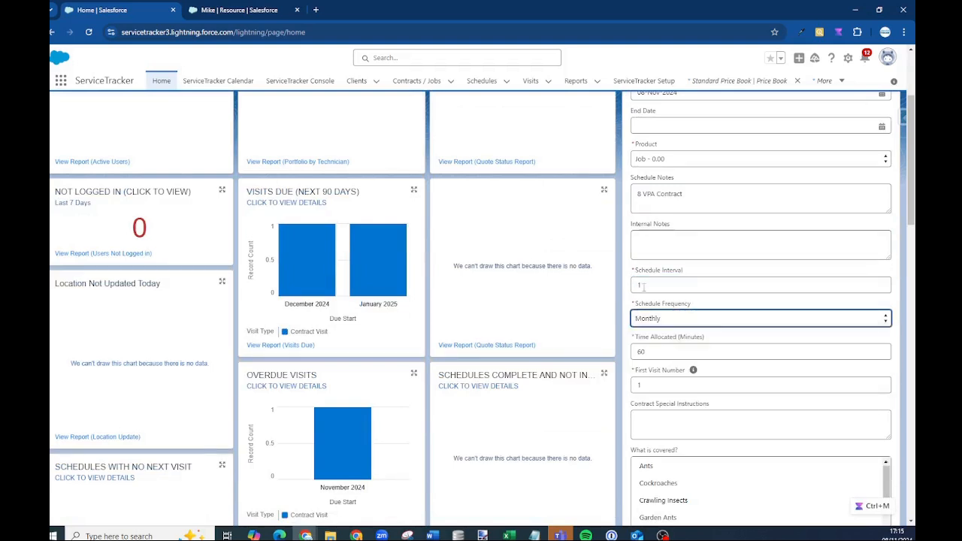
scroll(658, 301, "down", 2)
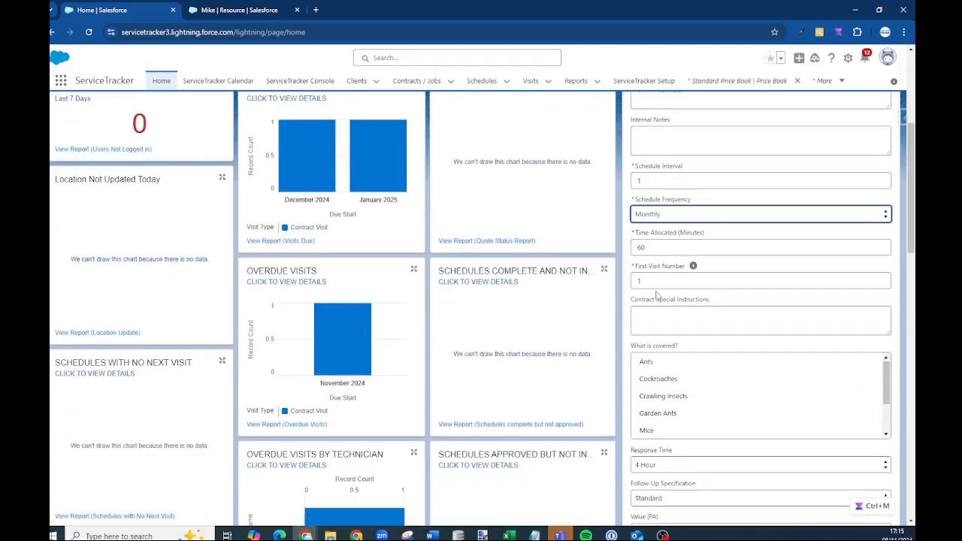
double_click(650, 249)
type("45")
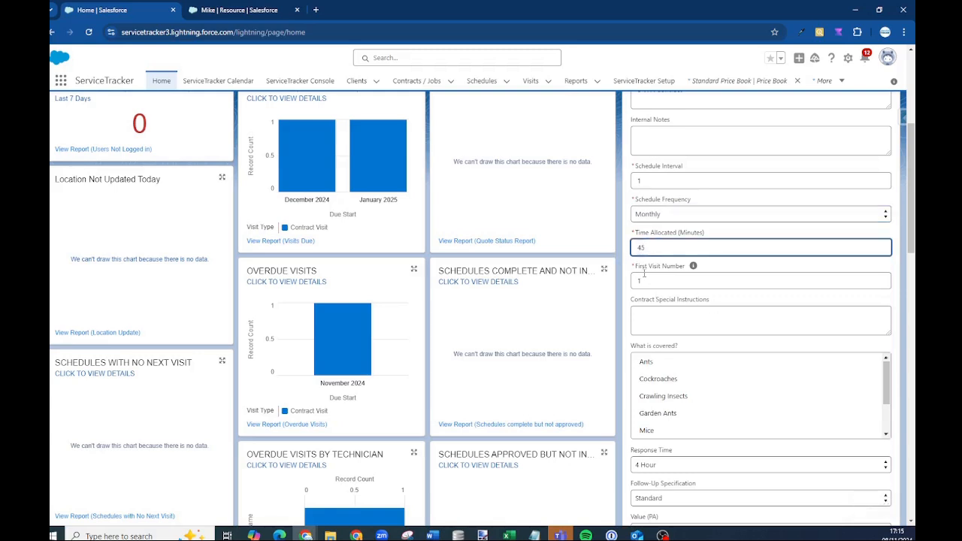
left_click(631, 267)
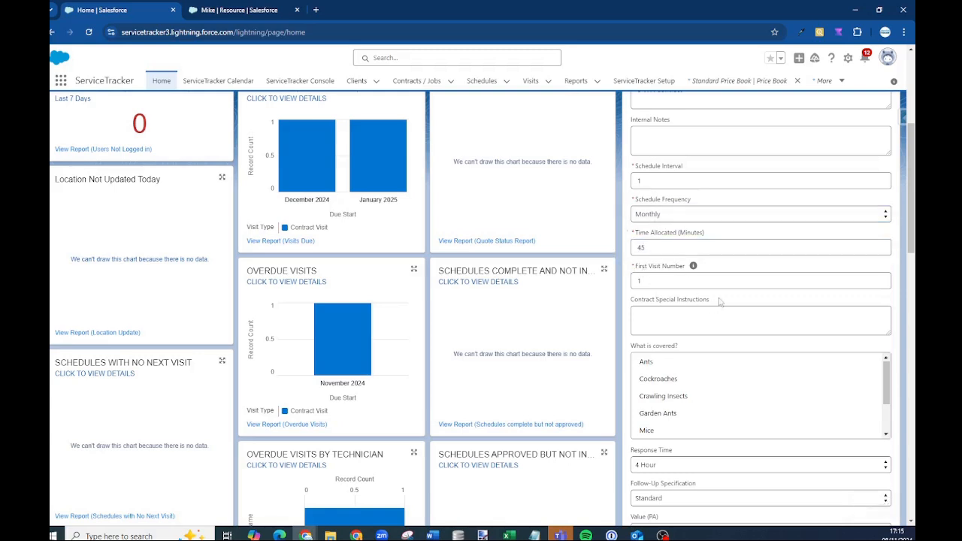
Cover Mice and Rats, with a 1 Day response time and £500 annual value
scroll(747, 377, "down", 3)
scroll(702, 372, "up", 3)
left_click(673, 381)
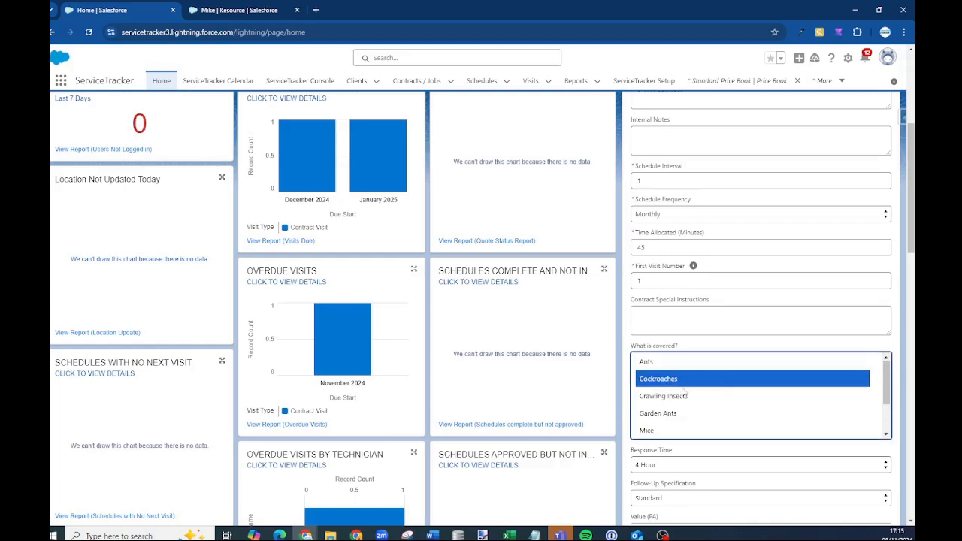
left_click(665, 430, "ctrl")
scroll(680, 420, "down", 2)
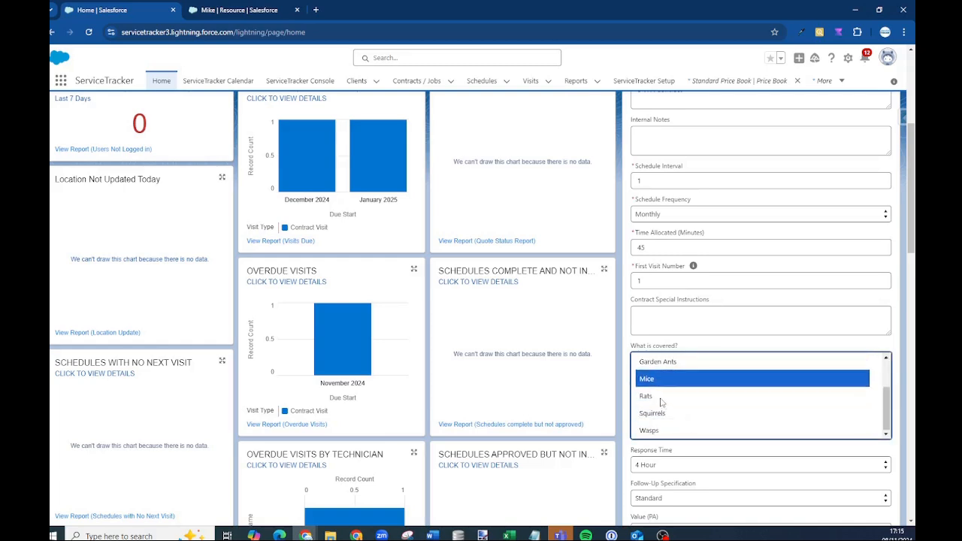
left_click(662, 400, "ctrl")
scroll(816, 406, "down", 2)
left_click(676, 361)
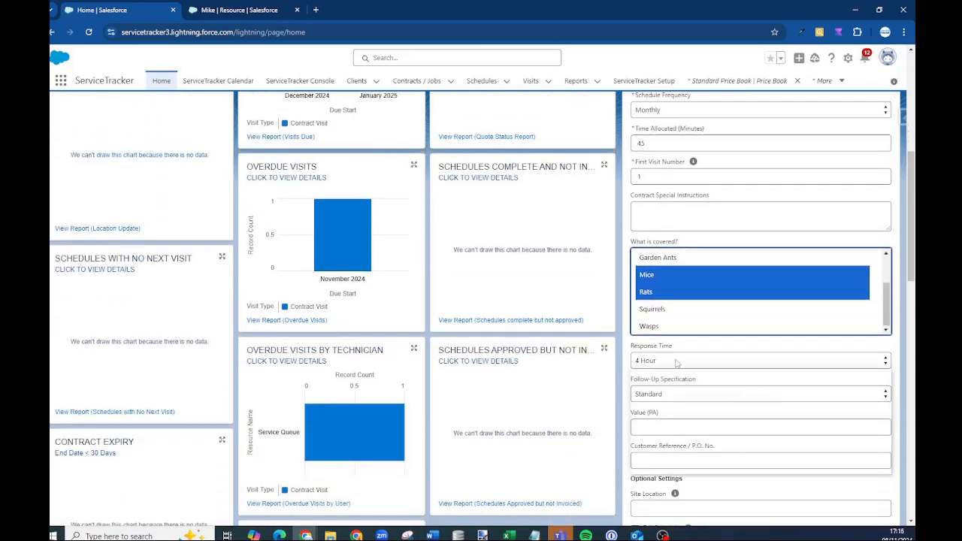
left_click(673, 414)
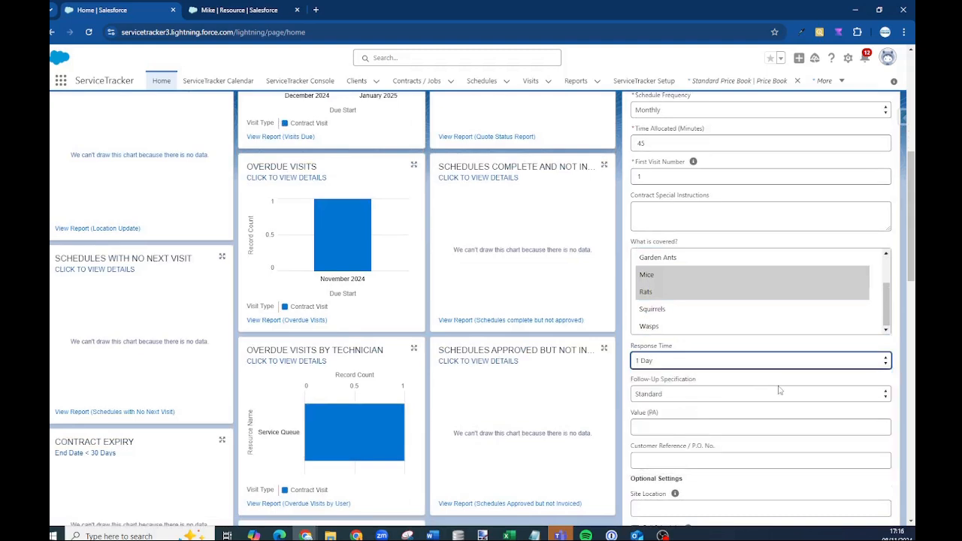
scroll(672, 337, "down", 2)
left_click(664, 322)
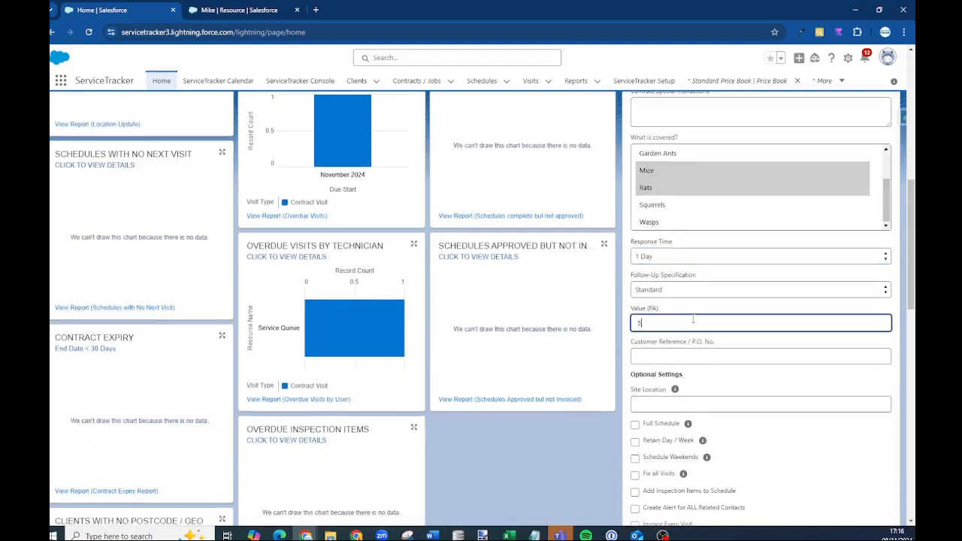
left_click(683, 353)
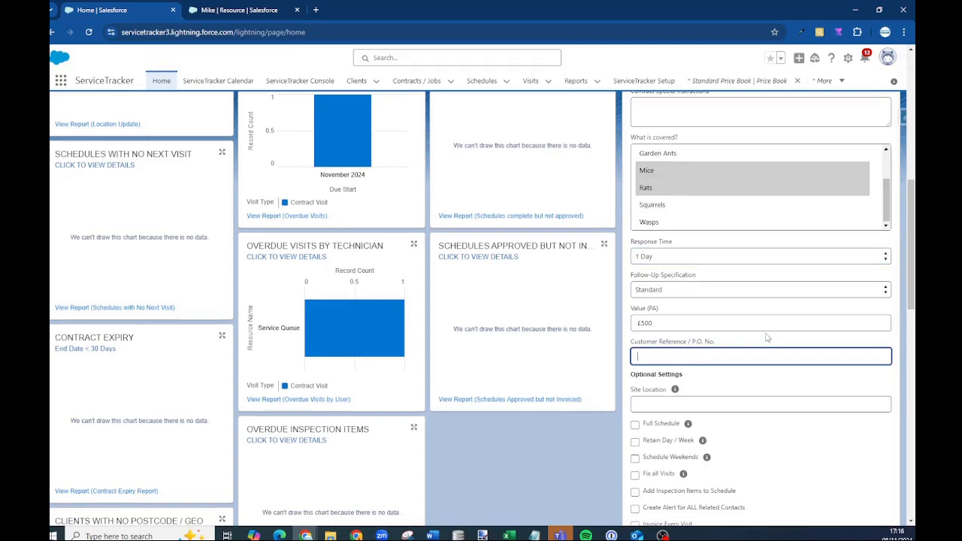
Tick Create Sales Order for the contract, leaving recurring invoicing off
scroll(767, 338, "down", 2)
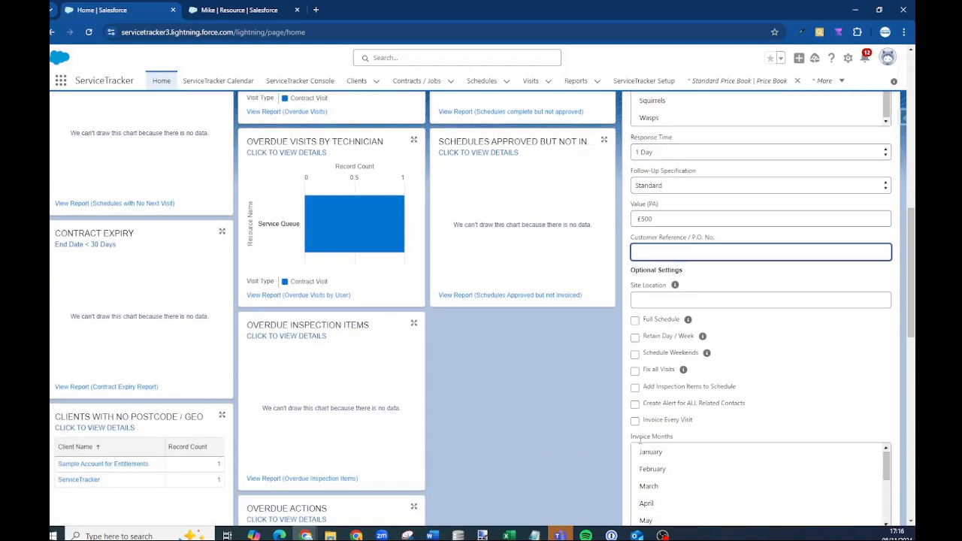
scroll(640, 442, "down", 2)
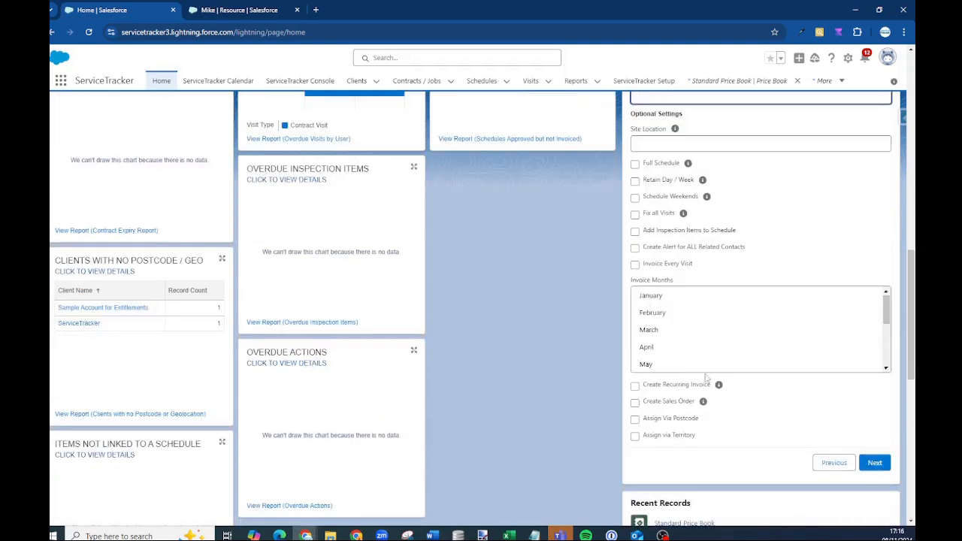
left_click(634, 386)
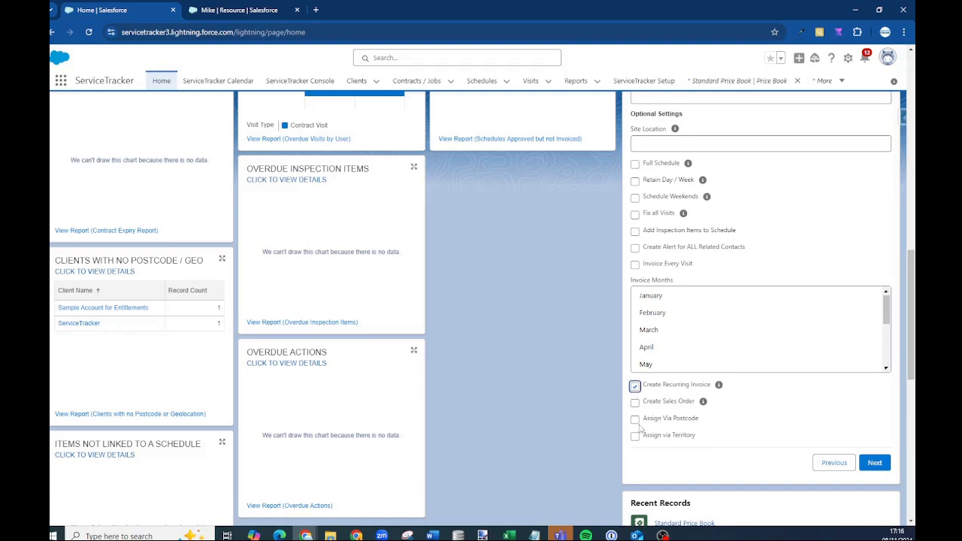
left_click(635, 387)
left_click(635, 385)
Keep the current schedule owner, create the contract, and open the ServiceTracker Calendar
left_click(875, 462)
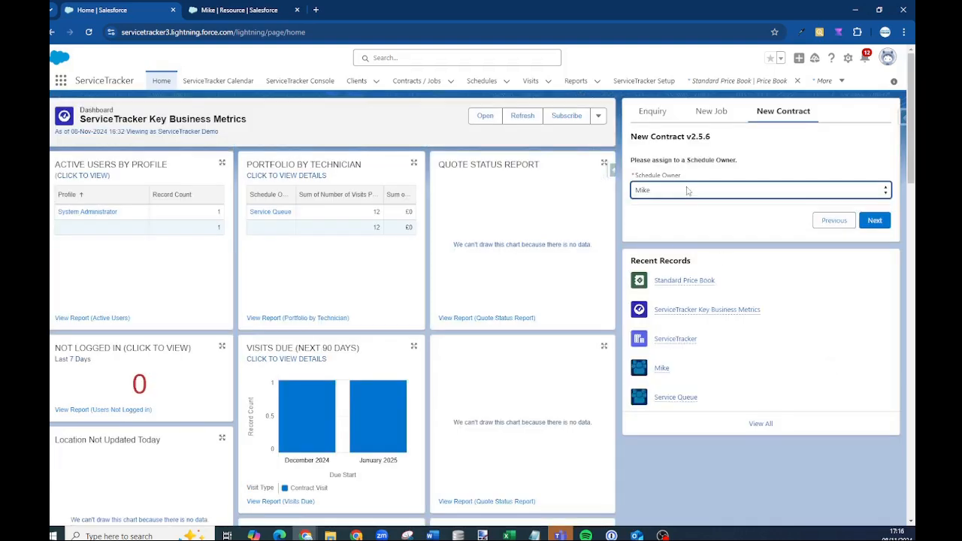
left_click(686, 191)
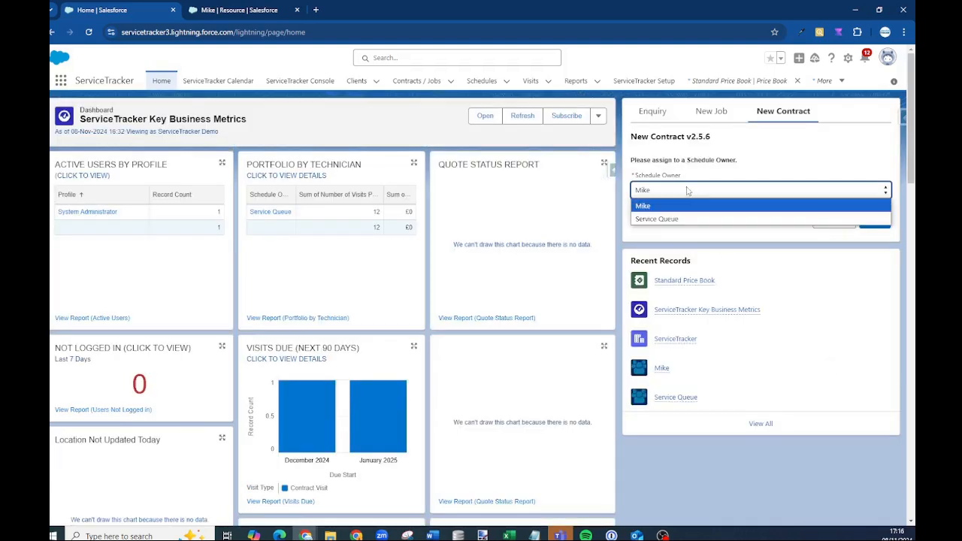
left_click(643, 206)
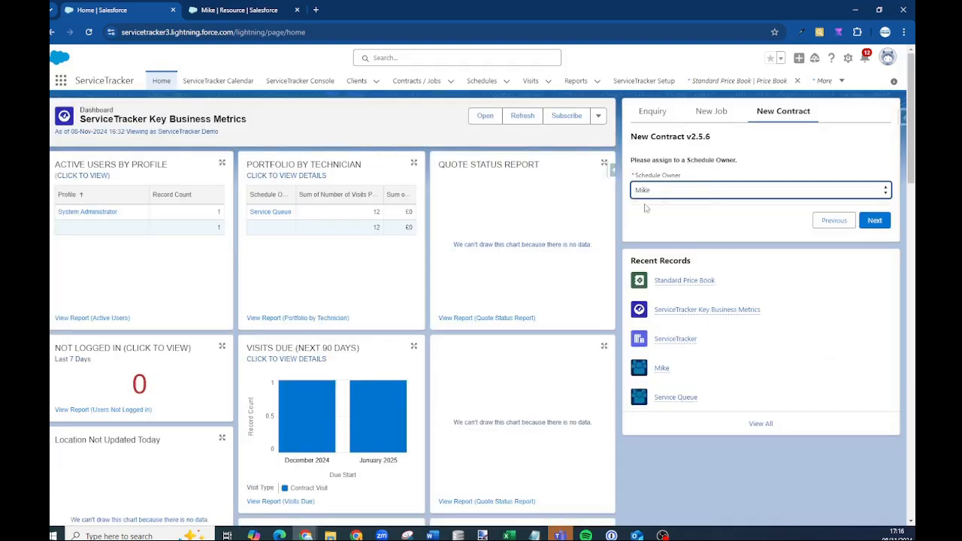
left_click(875, 221)
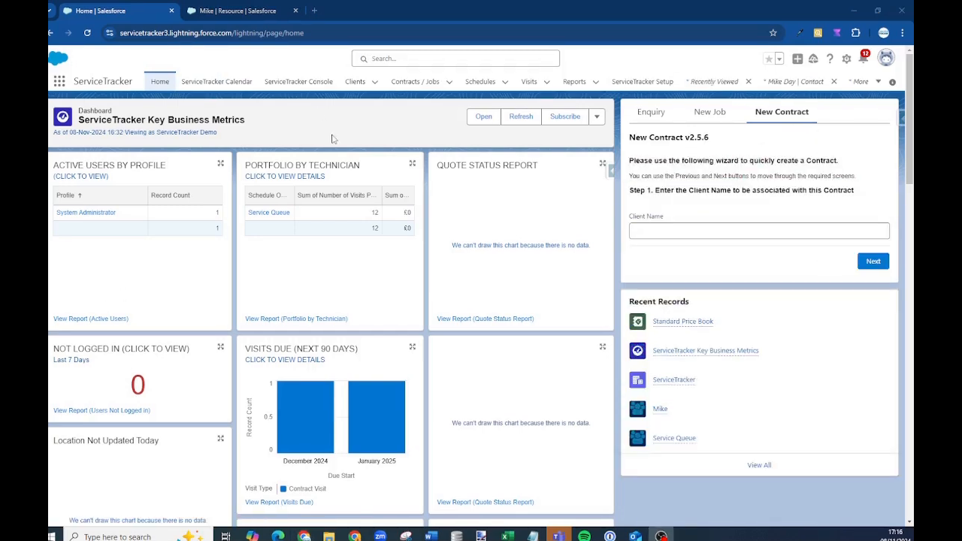
left_click(223, 87)
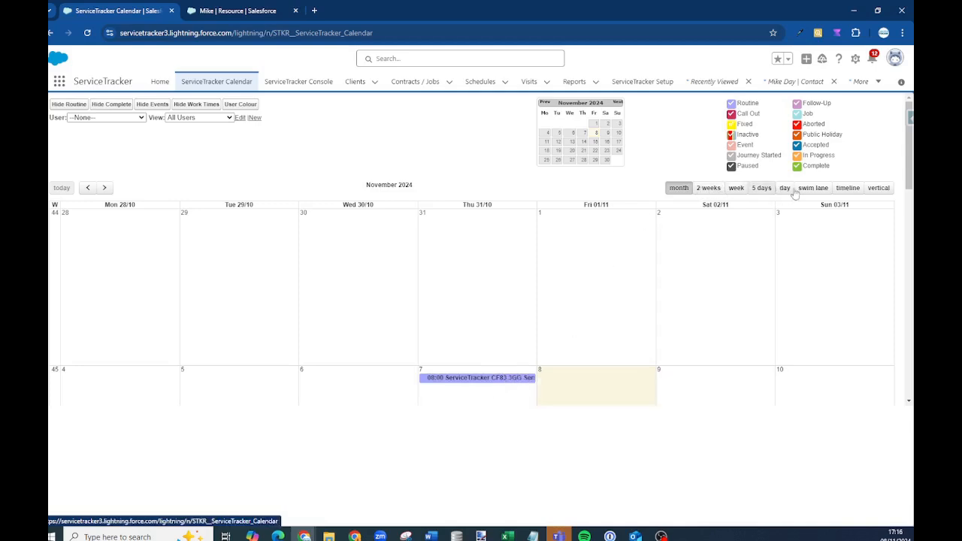
Try the 2-week and timeline views, filter to the ServiceTracker Demo user, then return to month view
left_click(706, 190)
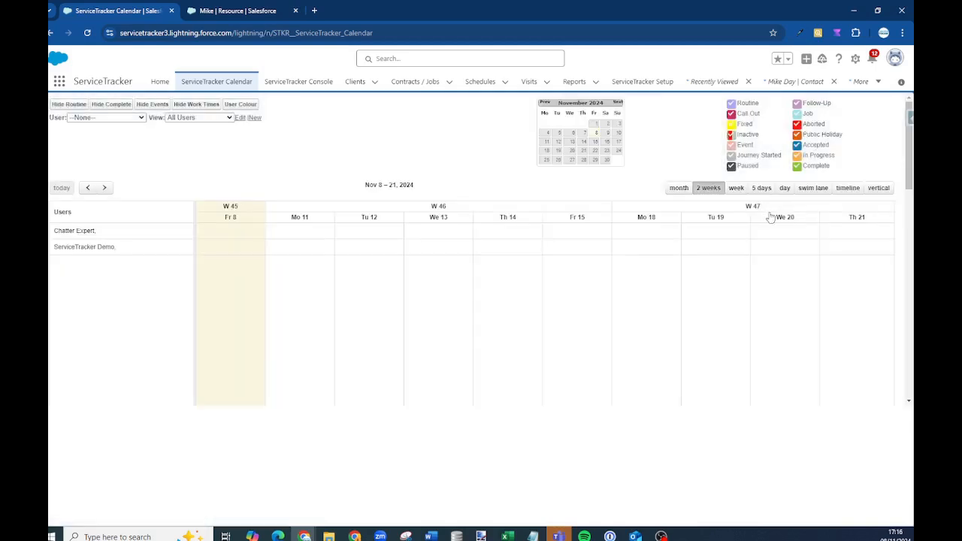
left_click(847, 188)
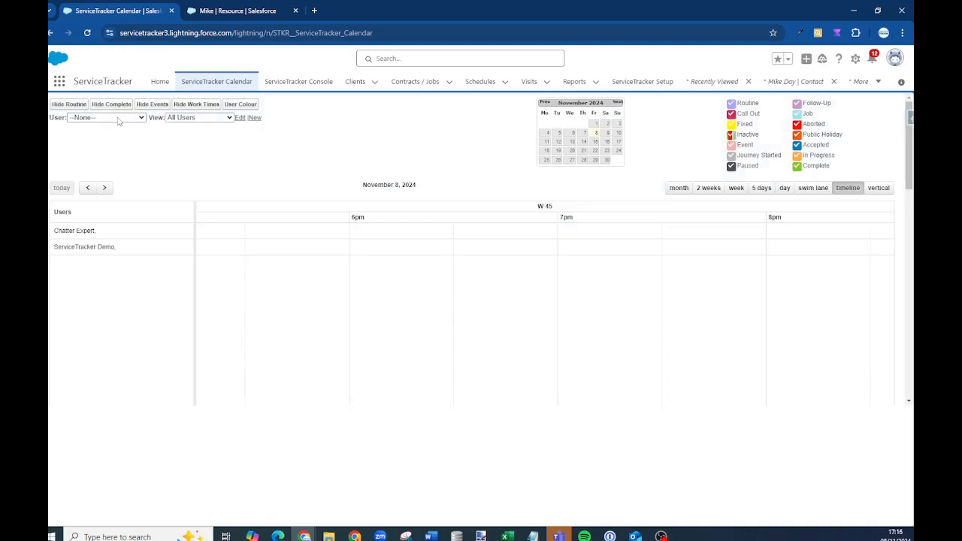
left_click(105, 117)
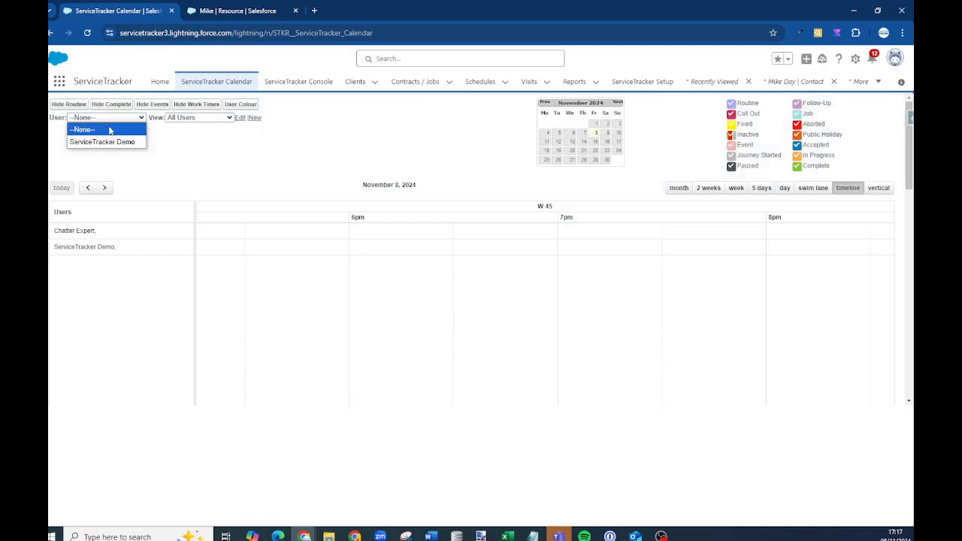
left_click(103, 141)
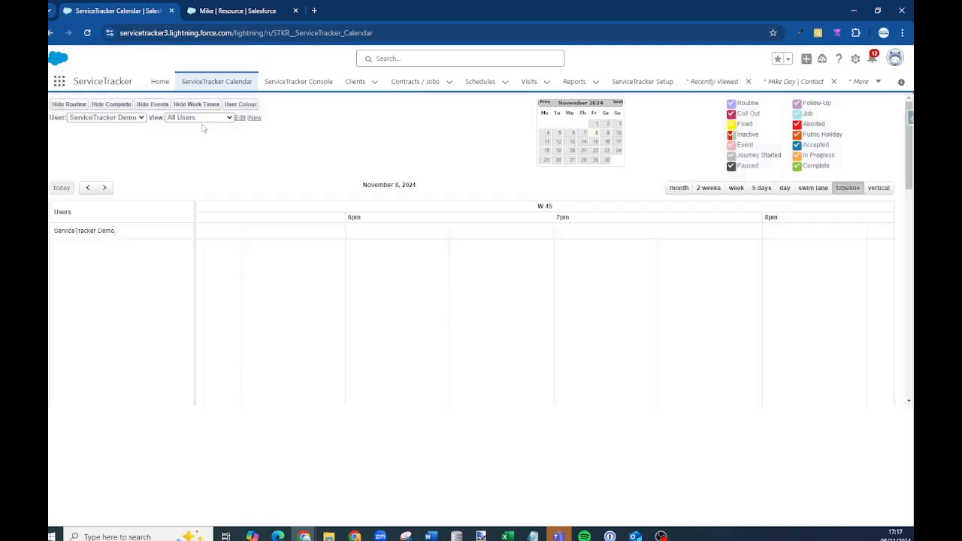
left_click(200, 120)
left_click(505, 157)
triple_click(672, 188)
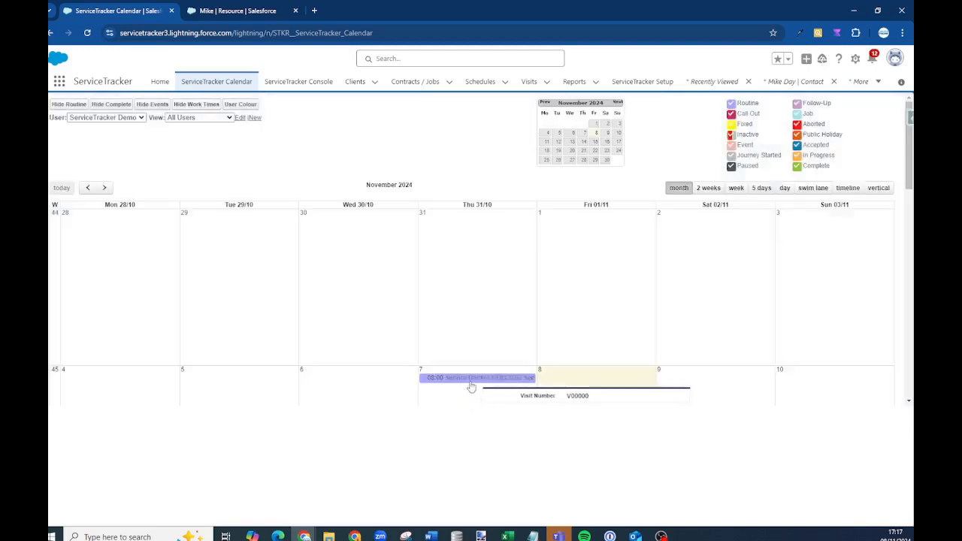
Drag the 08:00 visit from Thu 7 to Fri 01/11 and open its record
left_click_drag(467, 378, 341, 266)
left_click_drag(360, 221, 620, 264)
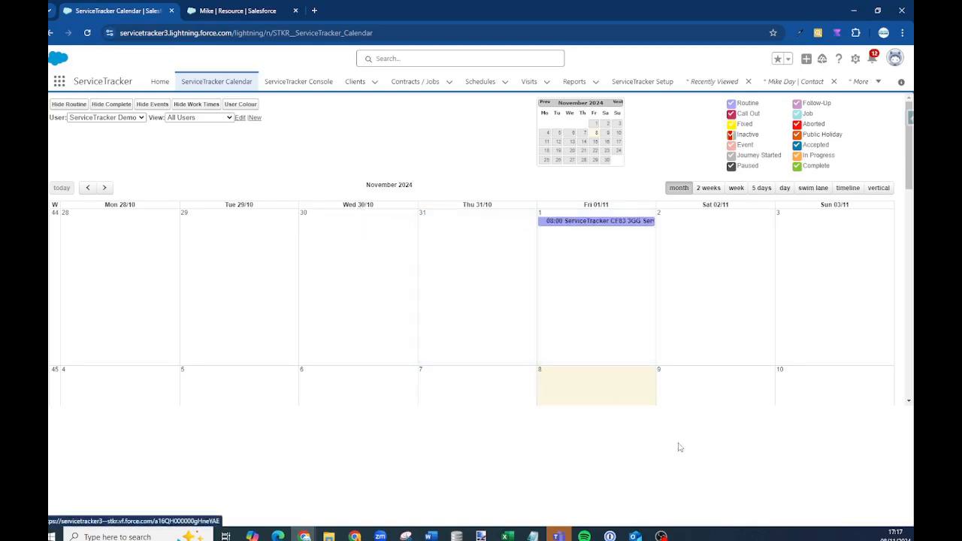
left_click(596, 220)
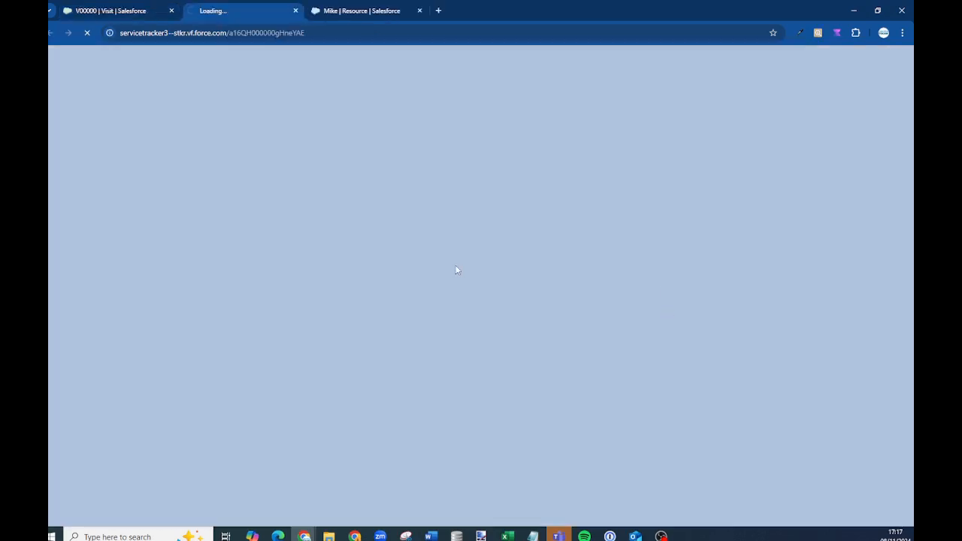
Review the Visit V00000 record, then switch back to Lightning Experience
scroll(530, 365, "down", 10)
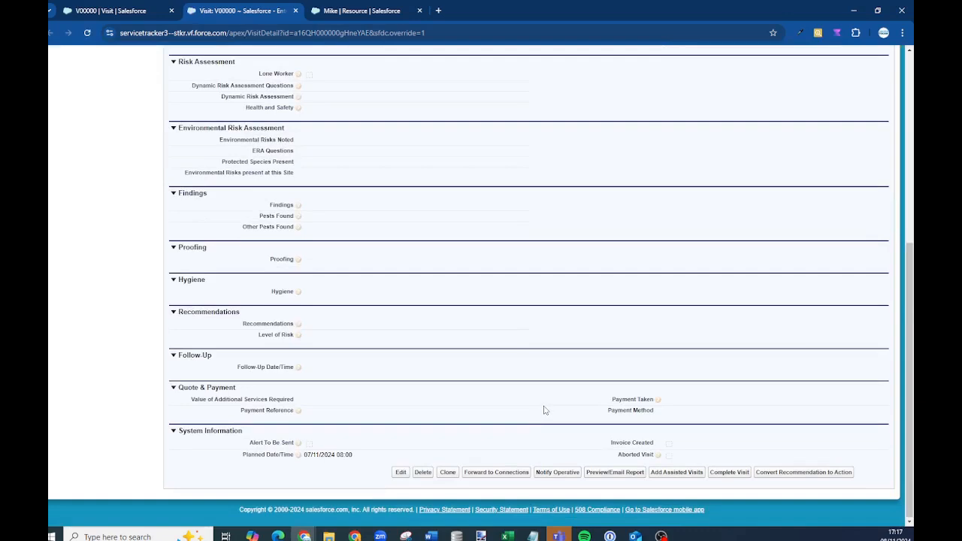
scroll(544, 409, "up", 5)
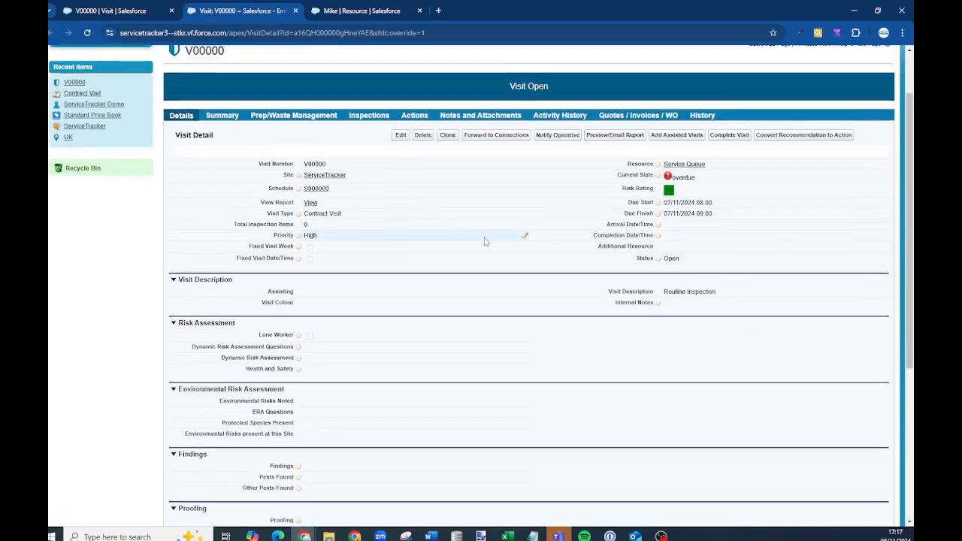
scroll(485, 241, "up", 1)
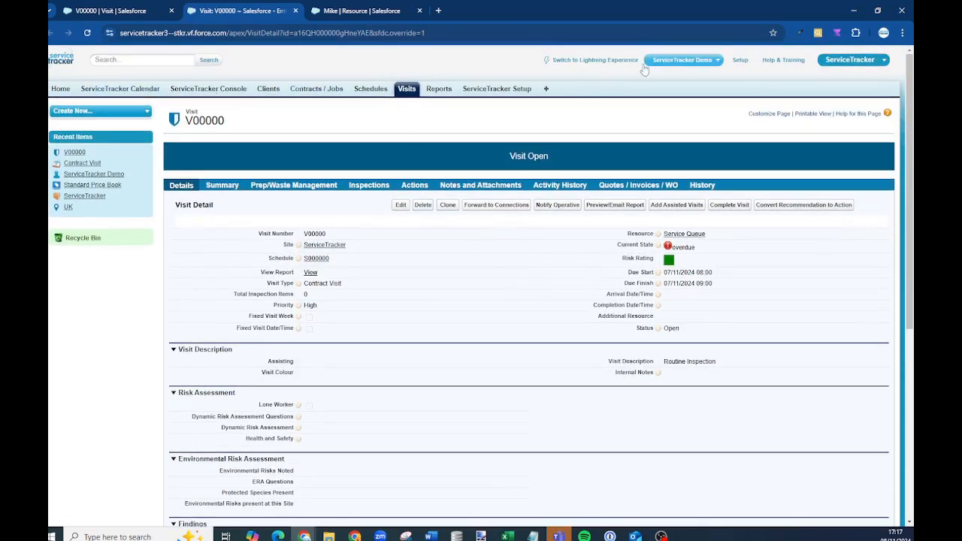
left_click(579, 60)
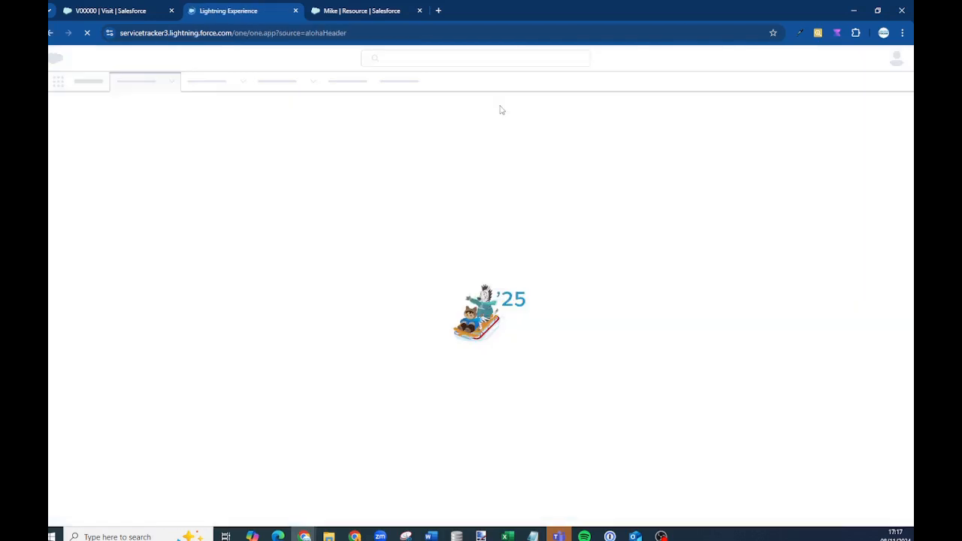